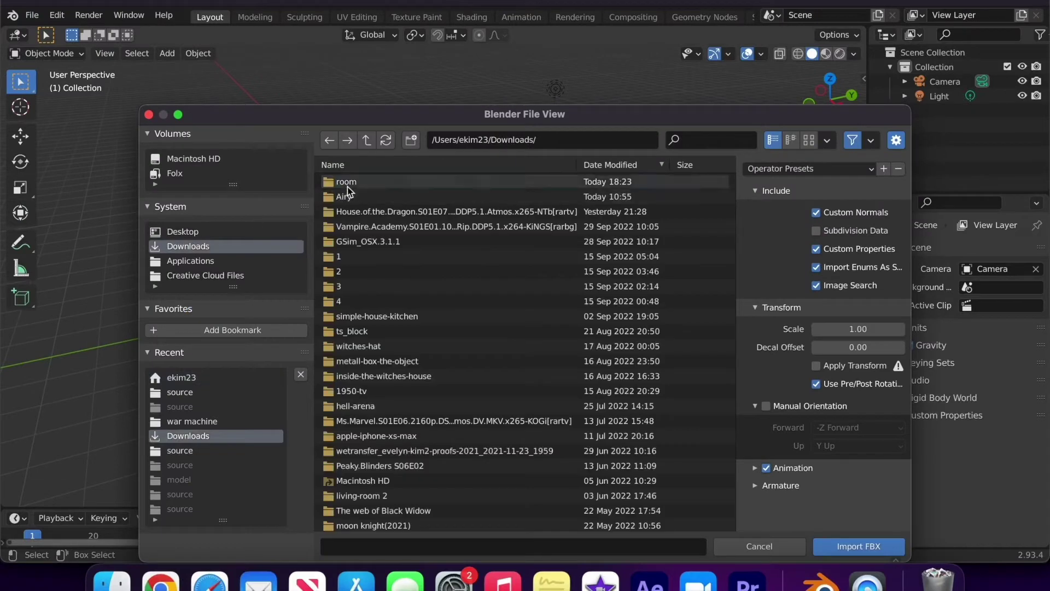
# Import room.fbx from the room/source folder and scale the imported model up about 30 times
pyautogui.doubleClick(351, 181)
pyautogui.click(375, 183)
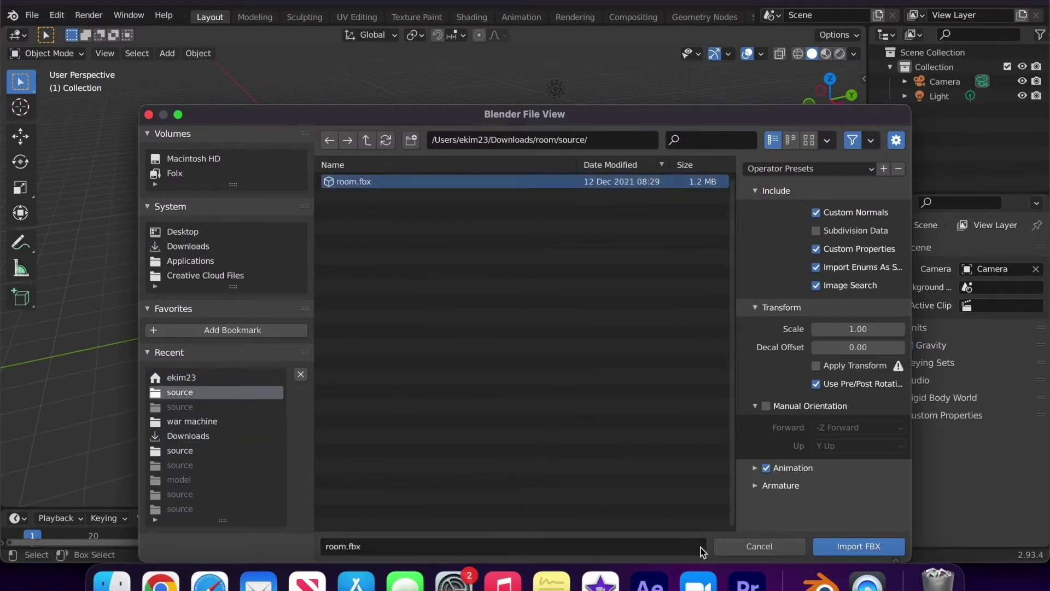
pyautogui.click(836, 549)
pyautogui.press('s')
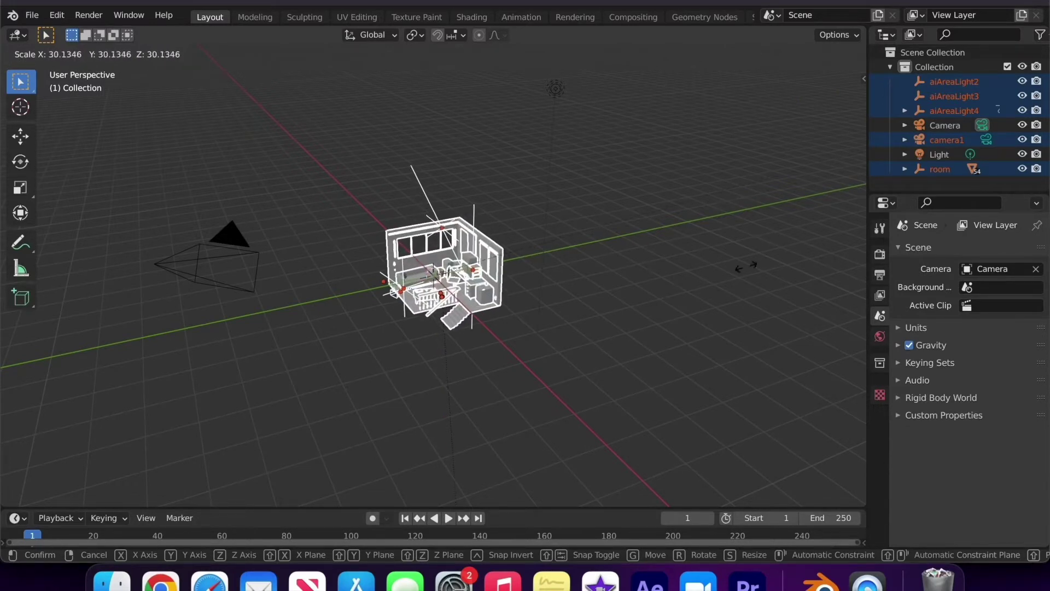
pyautogui.click(298, 137)
# Export the scaled room model in Wavefront OBJ format
pyautogui.click(32, 14)
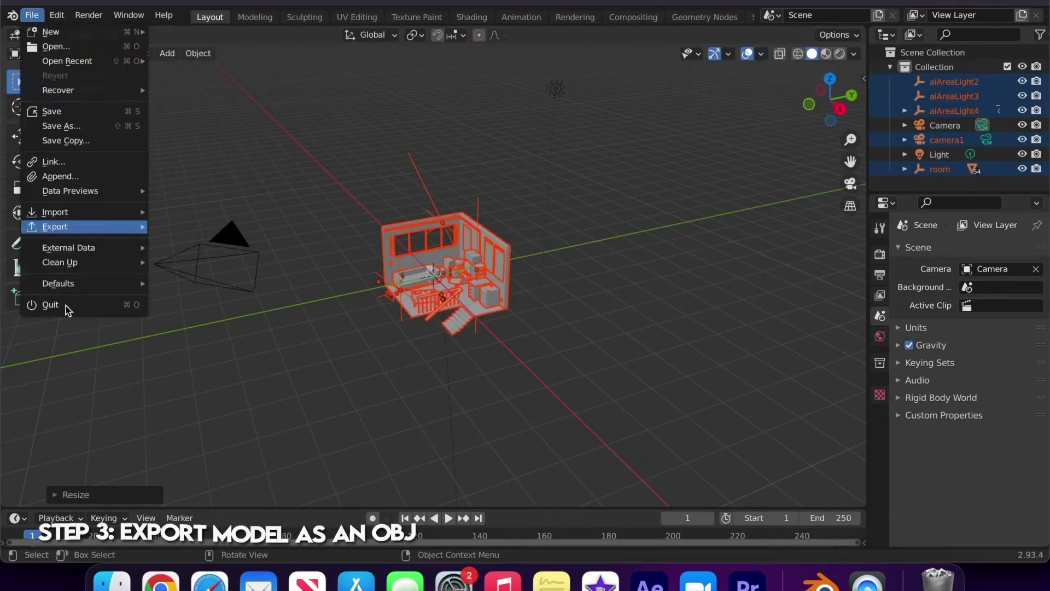
pyautogui.moveTo(84, 232)
pyautogui.click(259, 374)
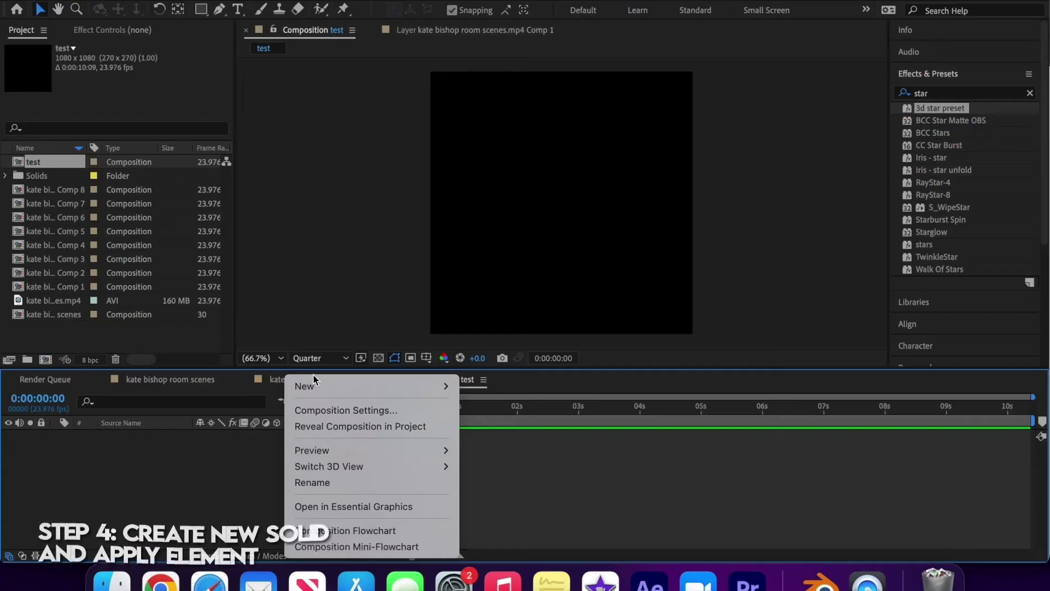
# In After Effects, add a black solid with default settings to the test composition and apply the Element effect to it
pyautogui.moveTo(310, 384)
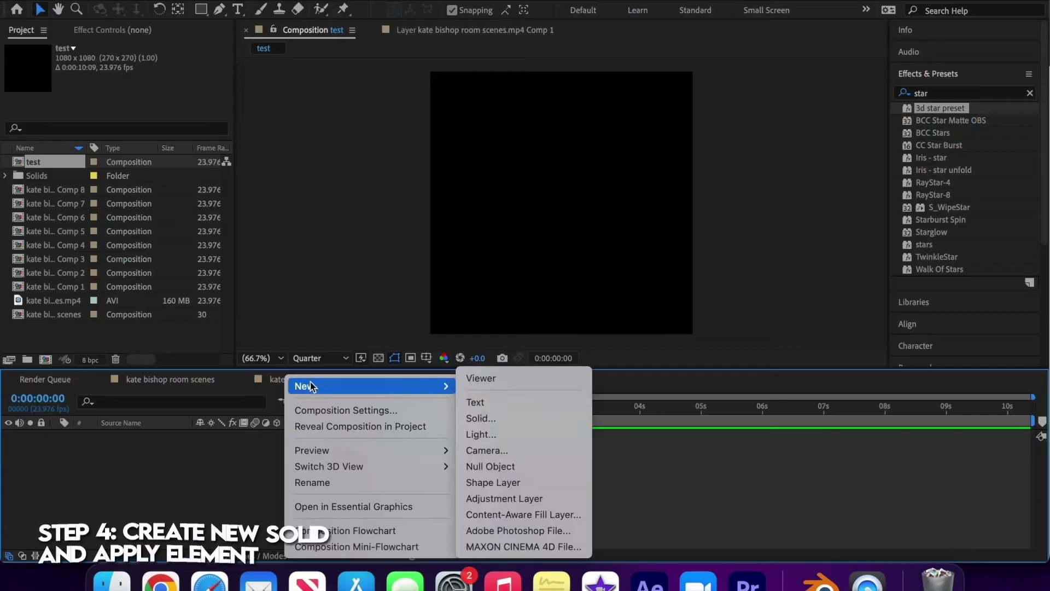
pyautogui.click(481, 418)
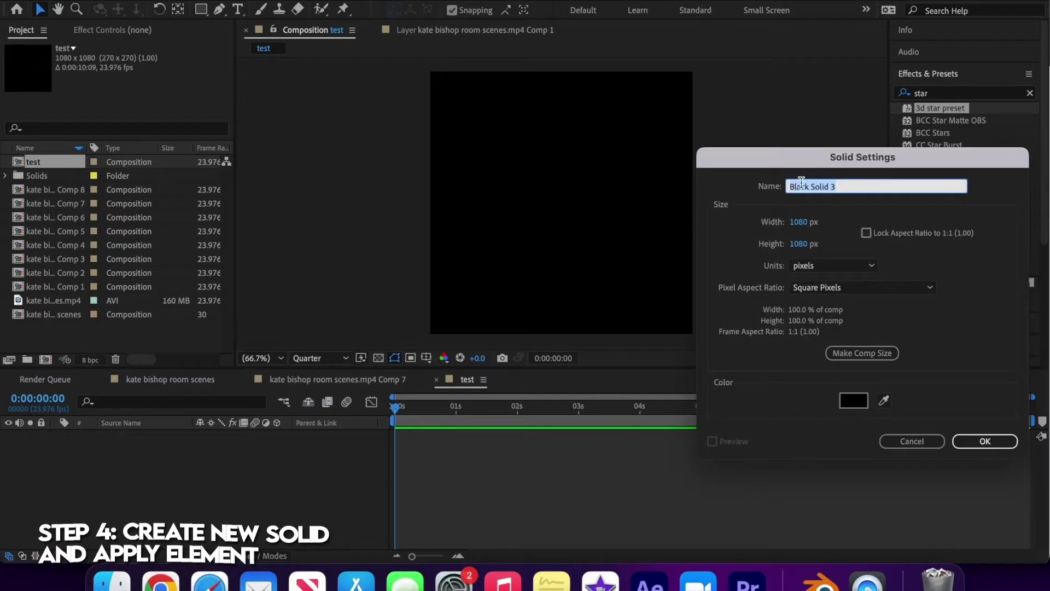
pyautogui.press('Return')
pyautogui.click(944, 96)
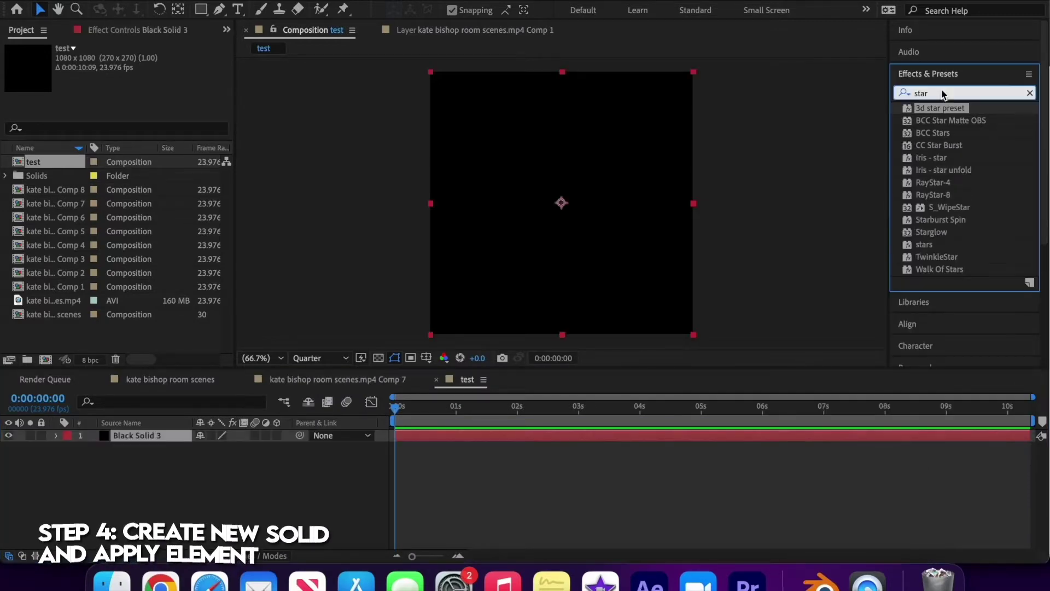
pyautogui.write('elemen')
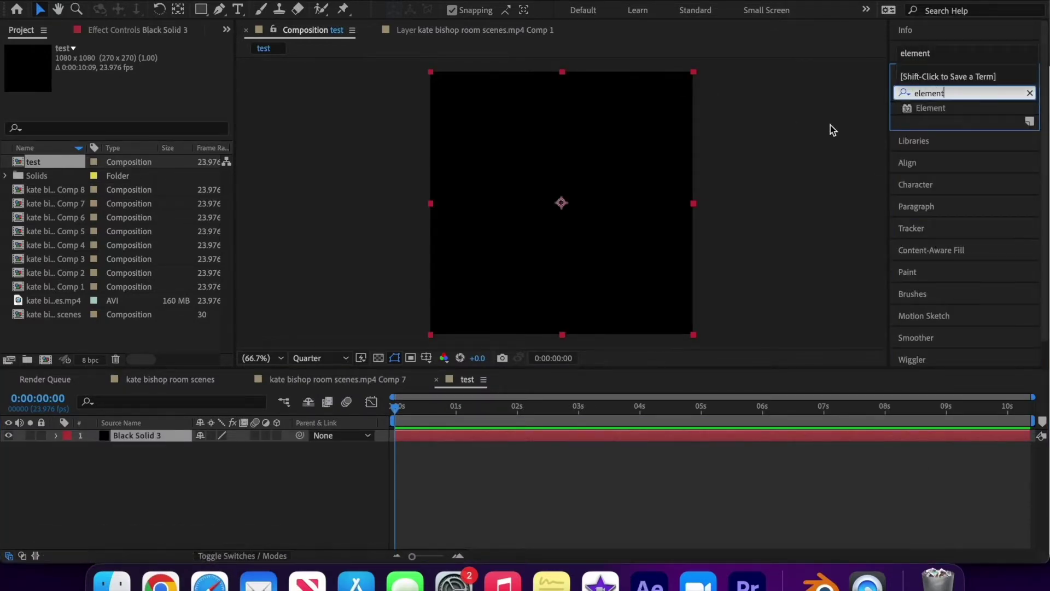
pyautogui.write('t')
pyautogui.doubleClick(930, 107)
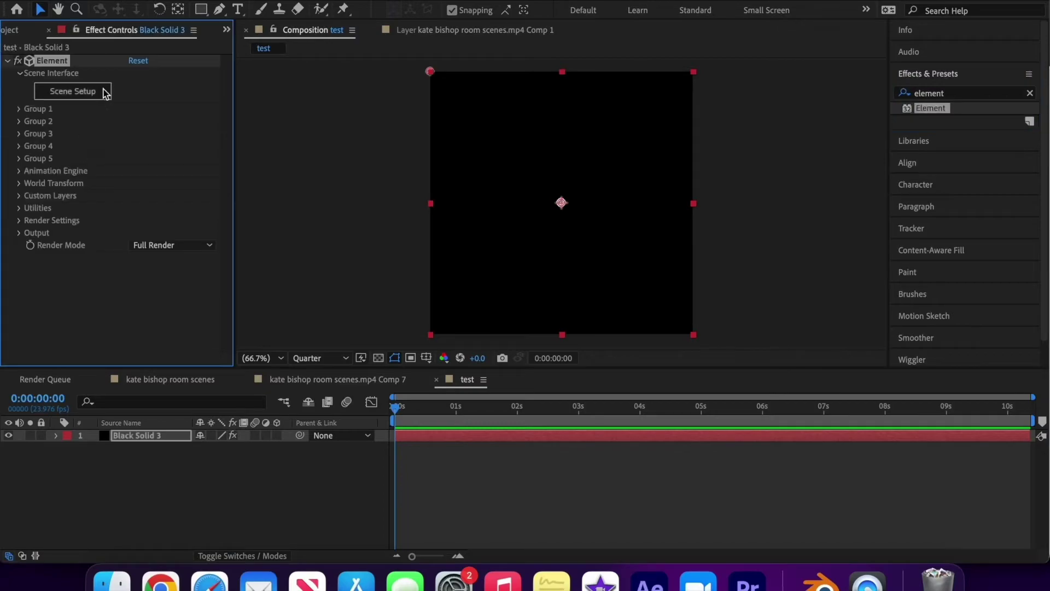
# Import kate room.obj into the Element scene with the default import preferences and normalize the model's size
pyautogui.click(106, 93)
pyautogui.click(38, 51)
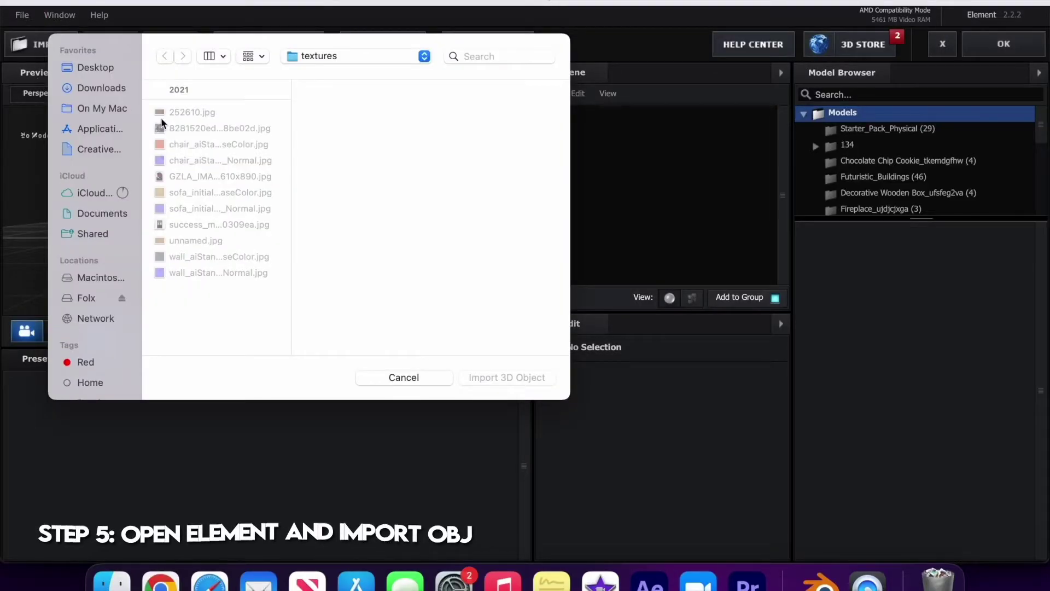
pyautogui.click(531, 59)
pyautogui.write('kate')
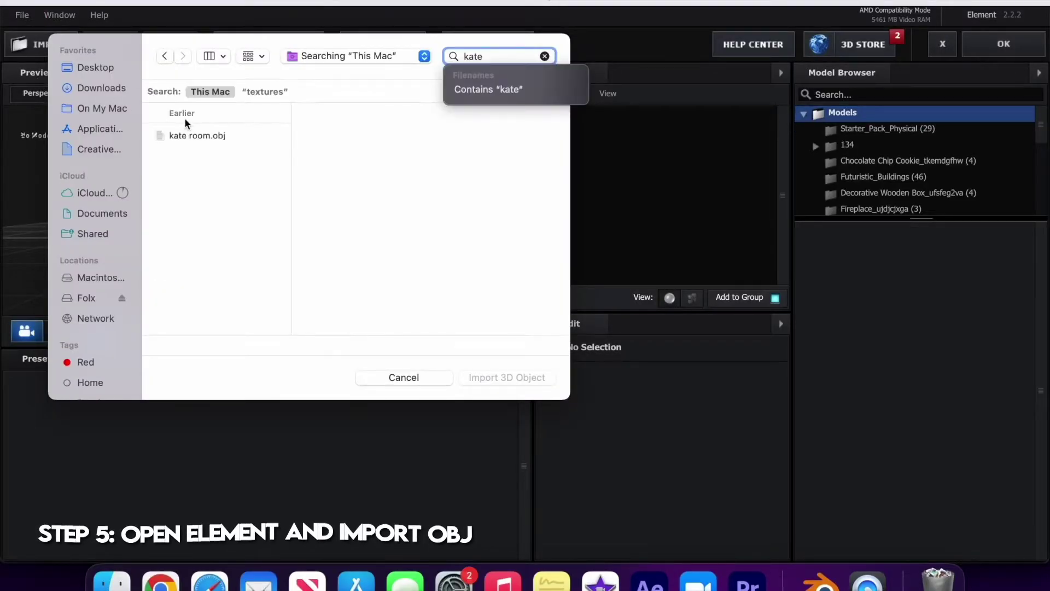
pyautogui.doubleClick(192, 135)
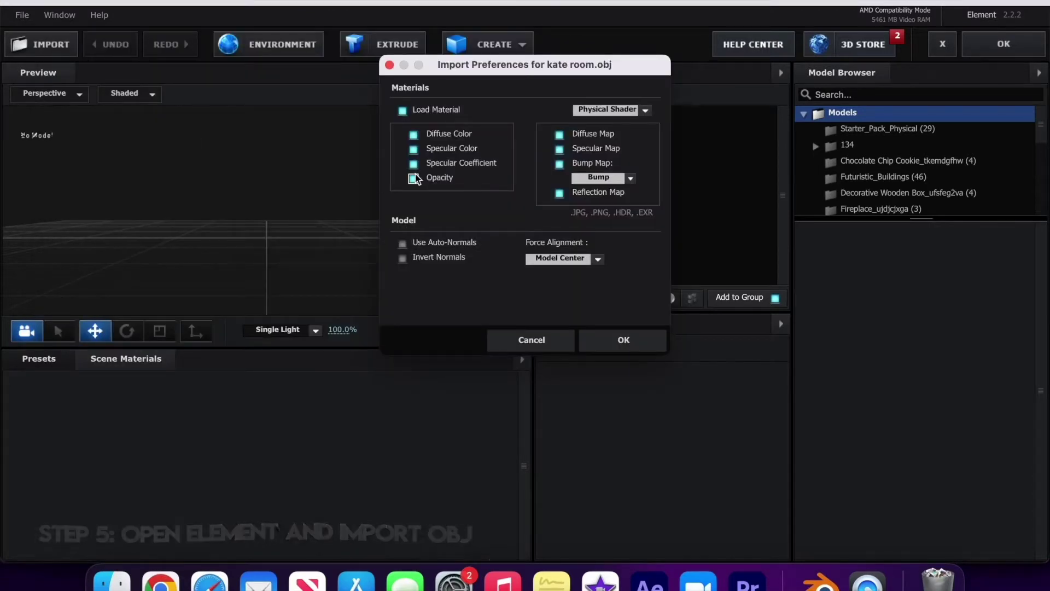
pyautogui.press('Return')
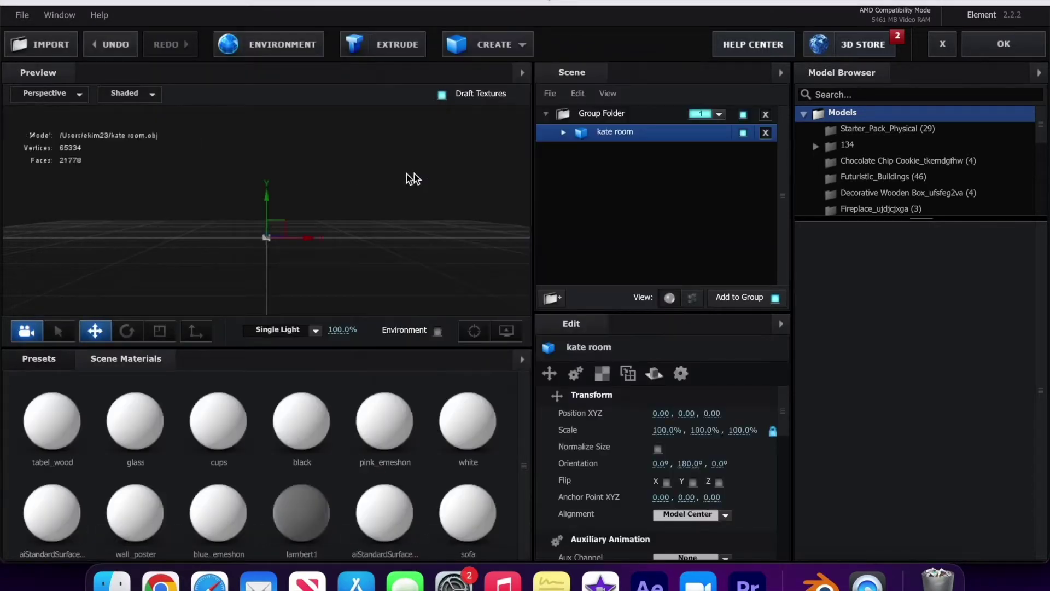
pyautogui.click(658, 449)
pyautogui.moveTo(438, 268)
pyautogui.mouseDown()
pyautogui.moveTo(424, 253)
pyautogui.moveTo(386, 261)
pyautogui.moveTo(402, 283)
pyautogui.moveTo(408, 267)
pyautogui.moveTo(384, 227)
pyautogui.moveTo(409, 317)
pyautogui.moveTo(405, 277)
pyautogui.moveTo(429, 264)
pyautogui.mouseUp()
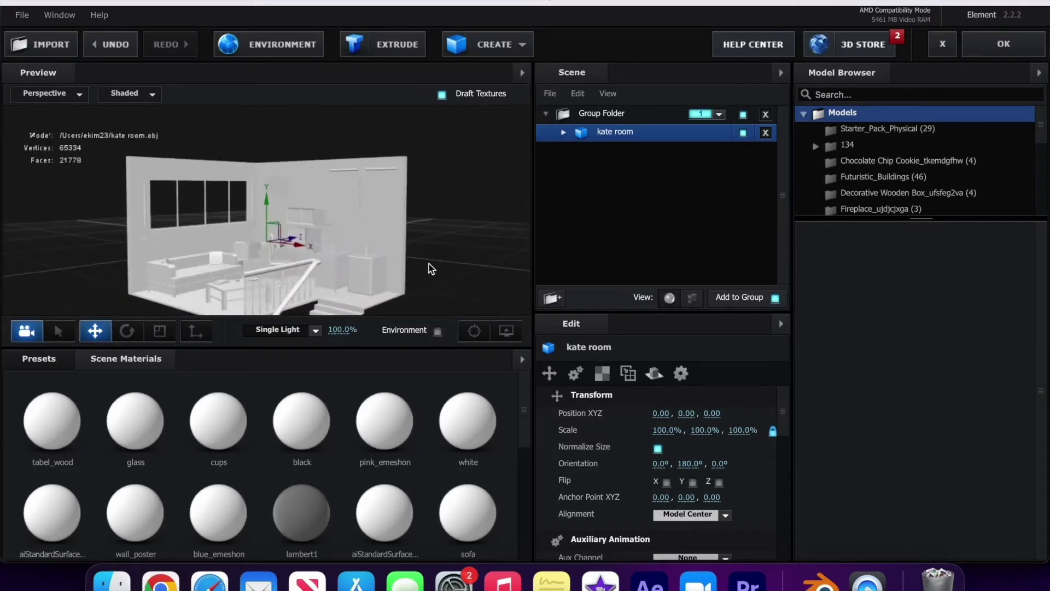
# Load 252610.jpg from the room/textures folder as the diffuse texture of the kate room model's tabel_wood material
pyautogui.click(563, 132)
pyautogui.click(629, 149)
pyautogui.scroll(-2, 637, 164)
pyautogui.scroll(-8, 638, 167)
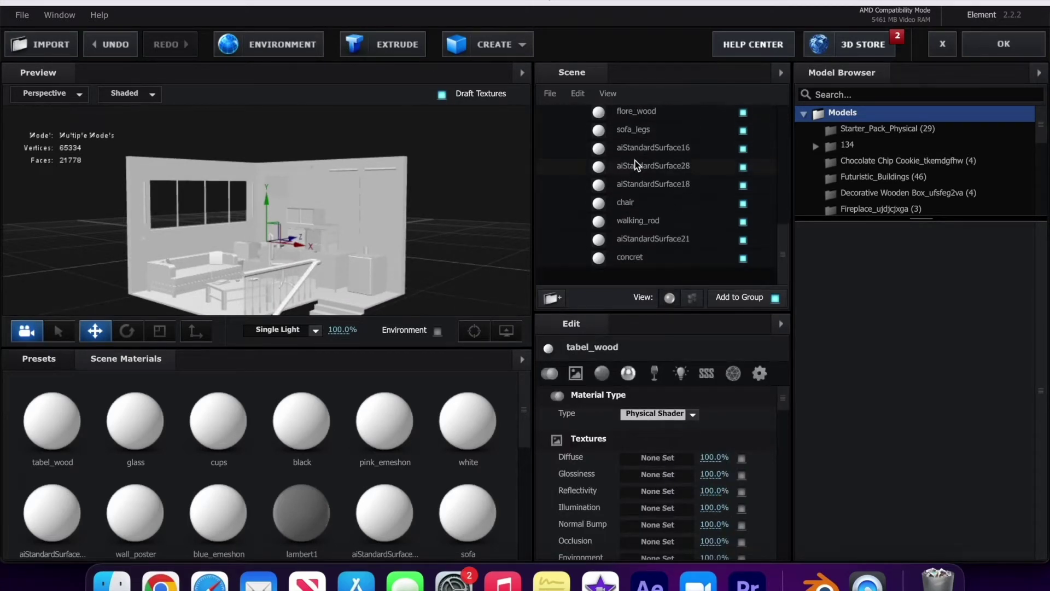
pyautogui.scroll(10, 635, 161)
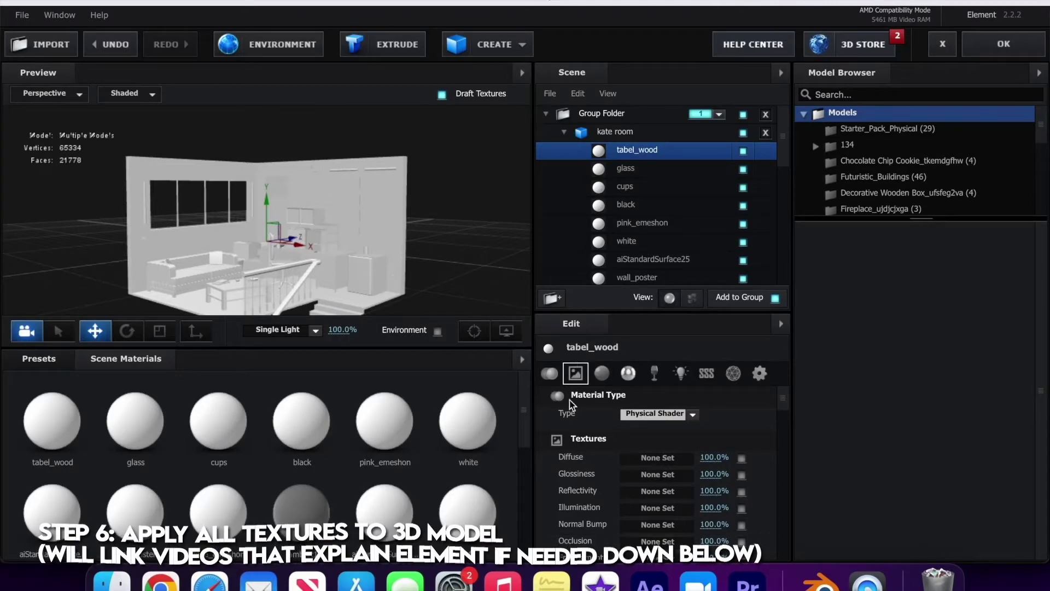
pyautogui.click(651, 458)
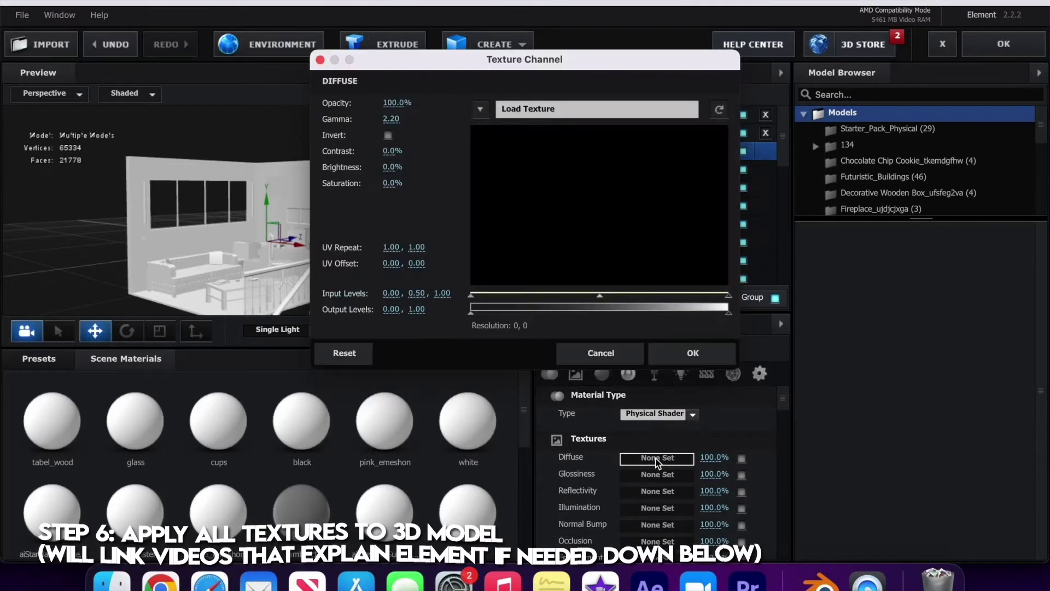
pyautogui.click(542, 110)
pyautogui.click(411, 152)
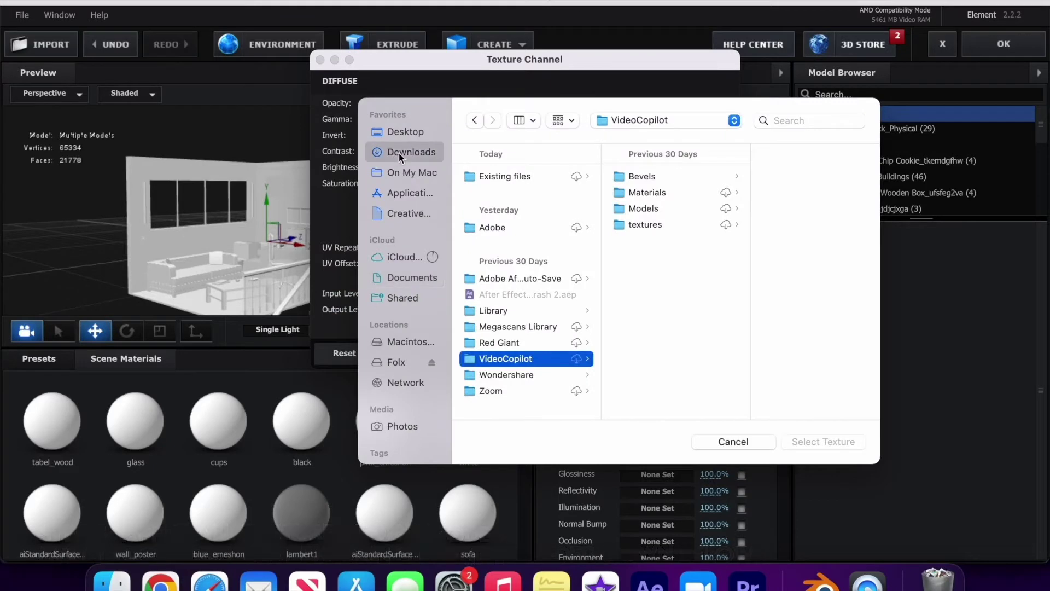
pyautogui.click(487, 194)
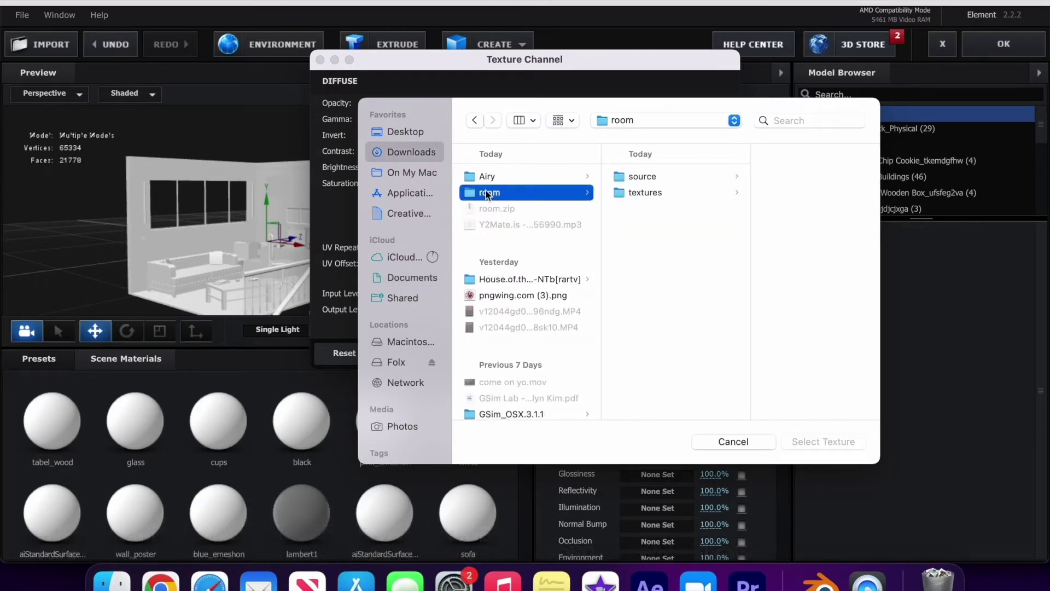
pyautogui.click(652, 191)
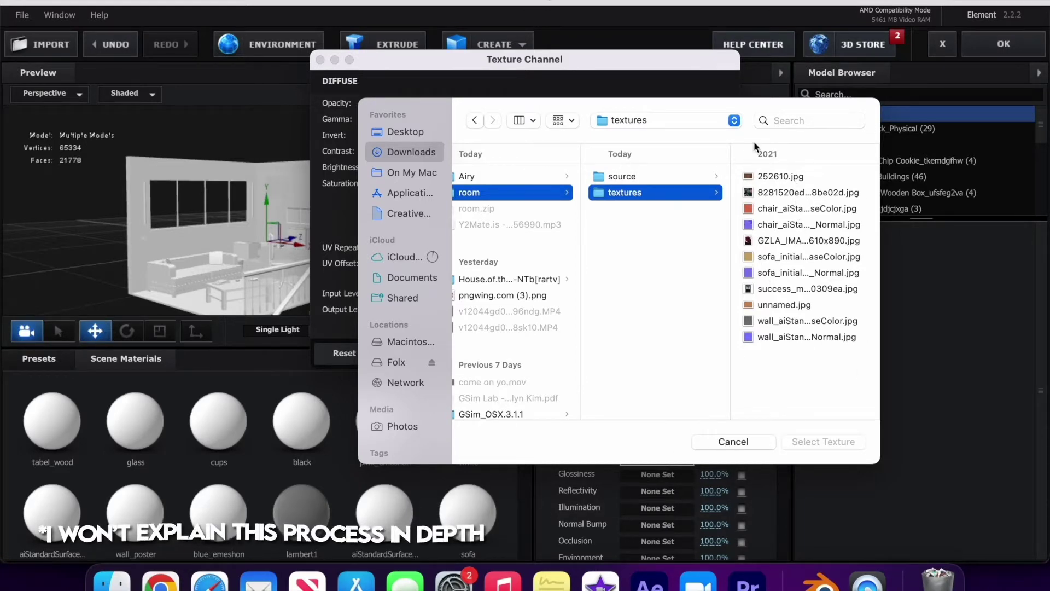
pyautogui.click(762, 174)
pyautogui.press('Return')
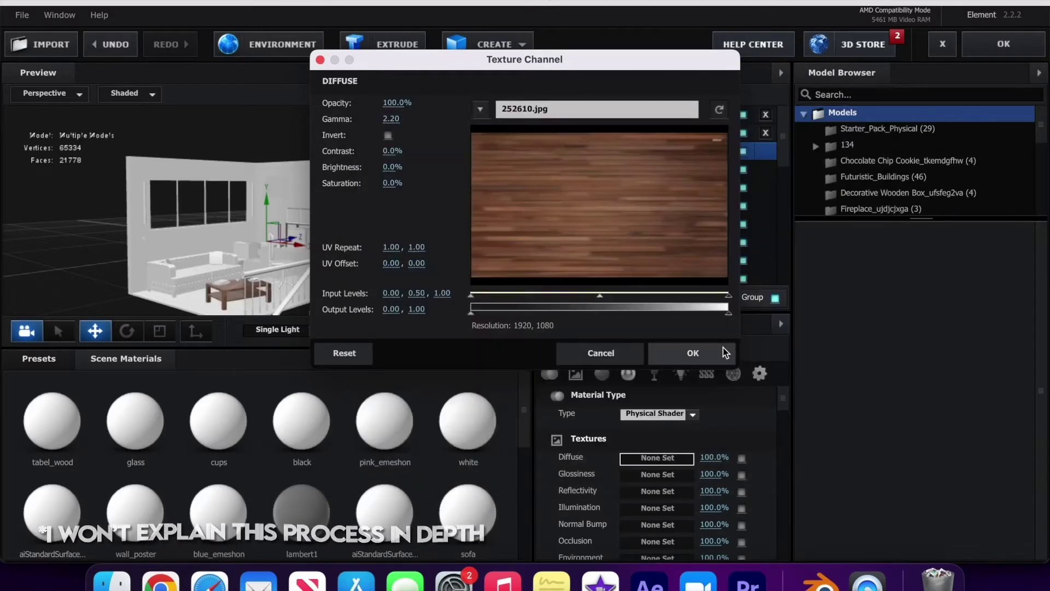
pyautogui.click(659, 352)
pyautogui.moveTo(511, 314); pyautogui.dragTo(201, 310)
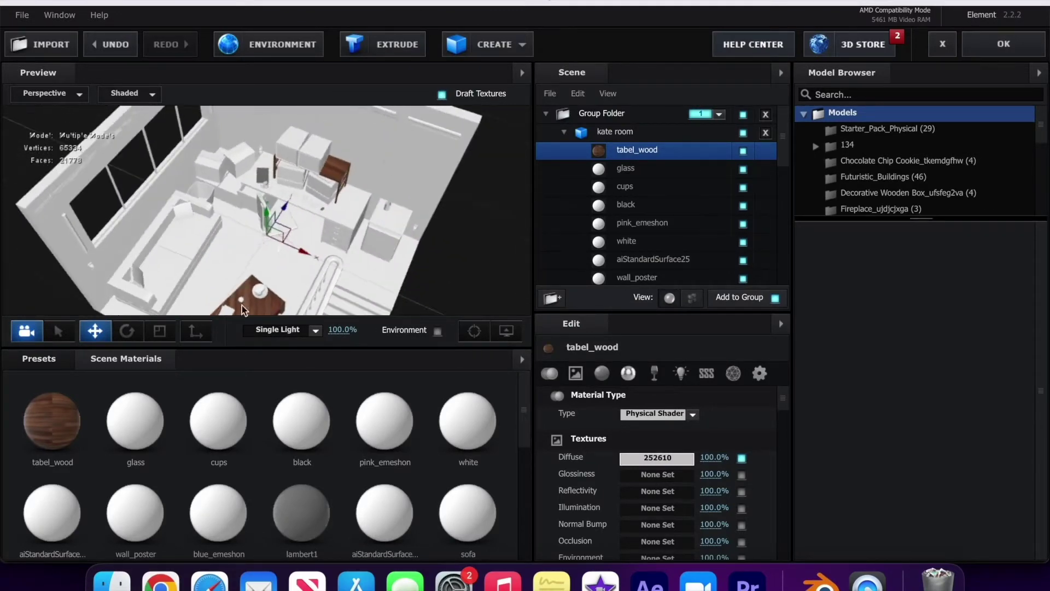
# Set the glossiness of the tabel_wood material to 0%
pyautogui.scroll(-5, 669, 470)
pyautogui.scroll(-2, 670, 471)
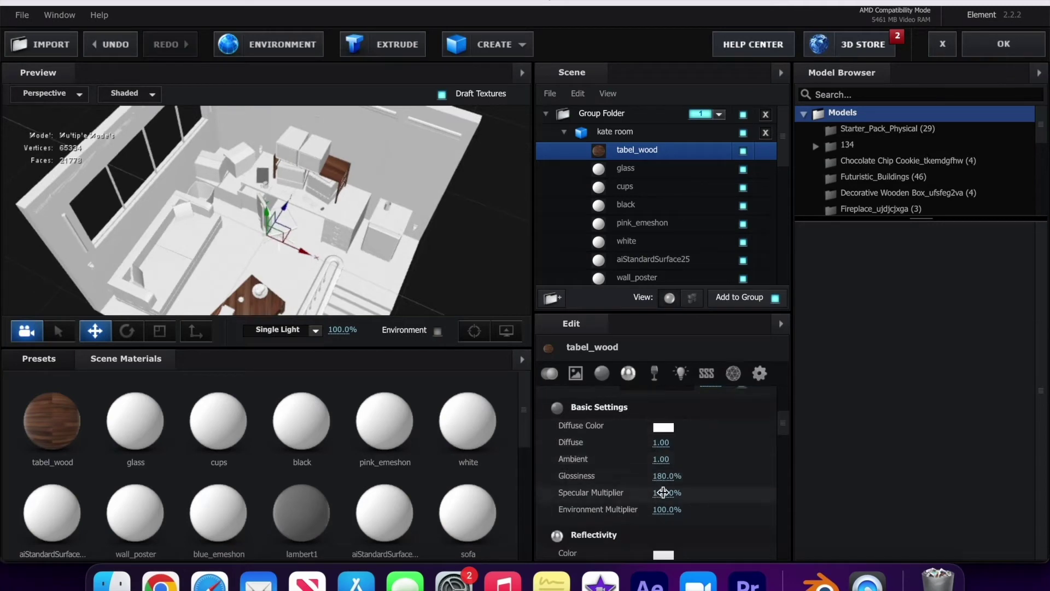
pyautogui.moveTo(337, 218)
pyautogui.mouseDown()
pyautogui.moveTo(284, 149)
pyautogui.moveTo(363, 152)
pyautogui.moveTo(311, 169)
pyautogui.mouseUp()
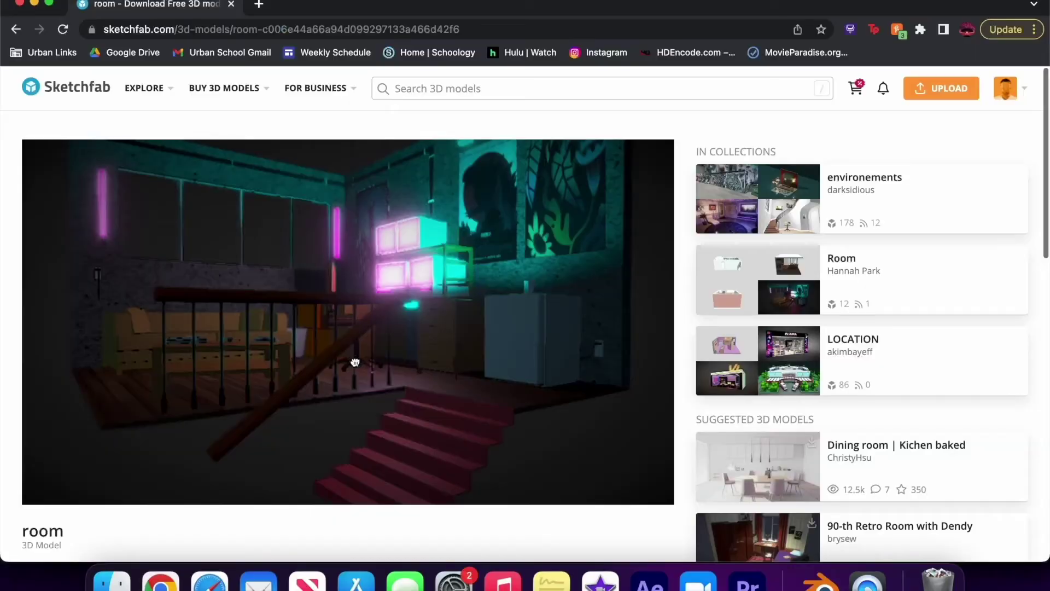
# Examine the room model's original look from another angle on Sketchfab in the browser and return to After Effects
pyautogui.moveTo(352, 359)
pyautogui.mouseDown()
pyautogui.moveTo(402, 368)
pyautogui.moveTo(387, 349)
pyautogui.moveTo(600, 579)
pyautogui.mouseUp()
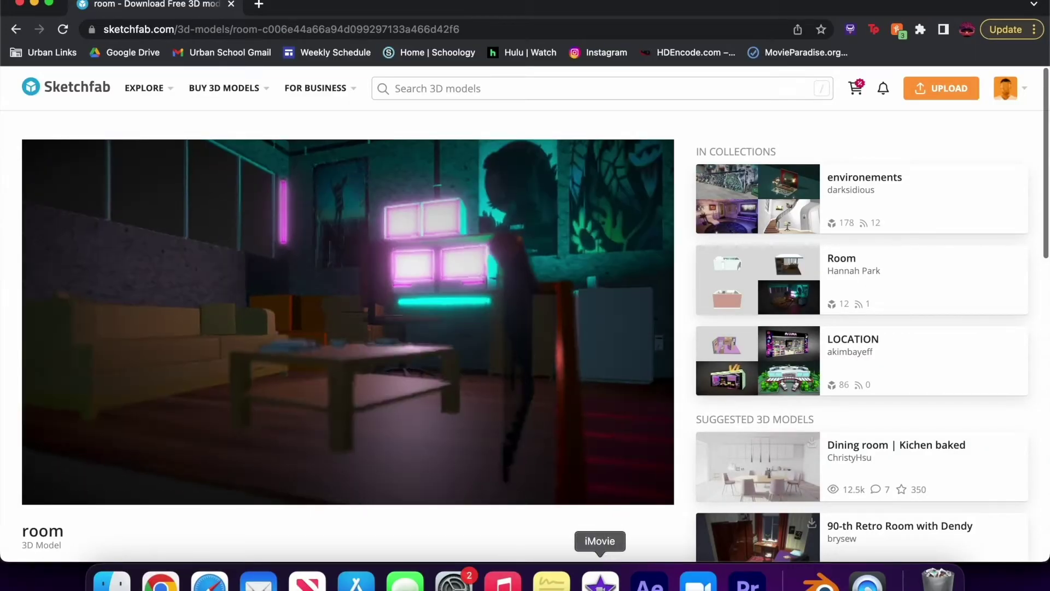
pyautogui.click(650, 580)
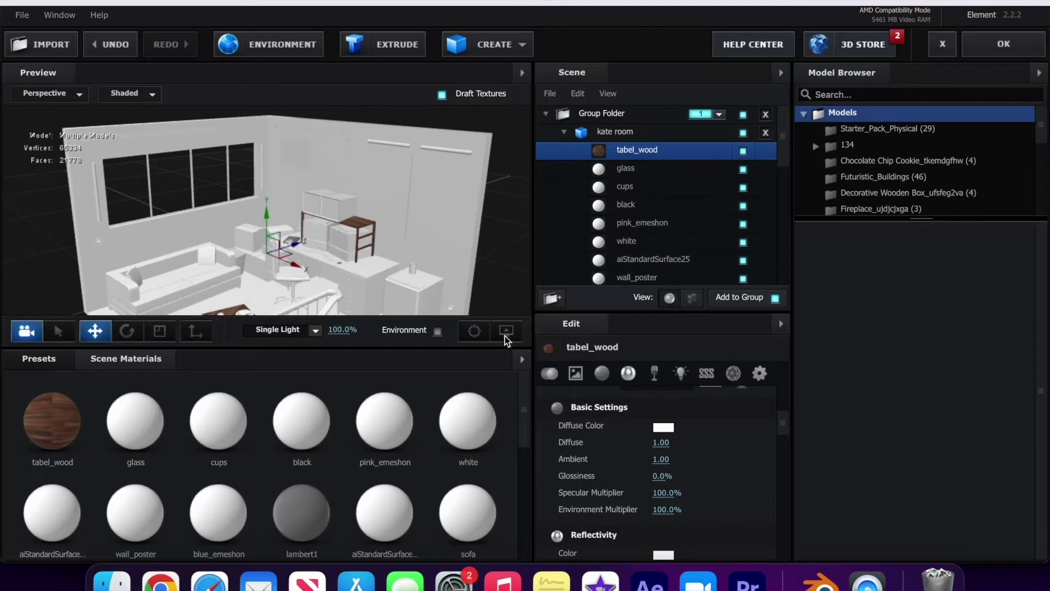
# Examine the kate room model's remaining materials, from glass, cups, black and pink_emeshon down through the list
pyautogui.click(624, 173)
pyautogui.click(630, 187)
pyautogui.click(632, 205)
pyautogui.click(636, 221)
pyautogui.click(642, 204)
pyautogui.scroll(-2, 646, 207)
pyautogui.scroll(-5, 739, 224)
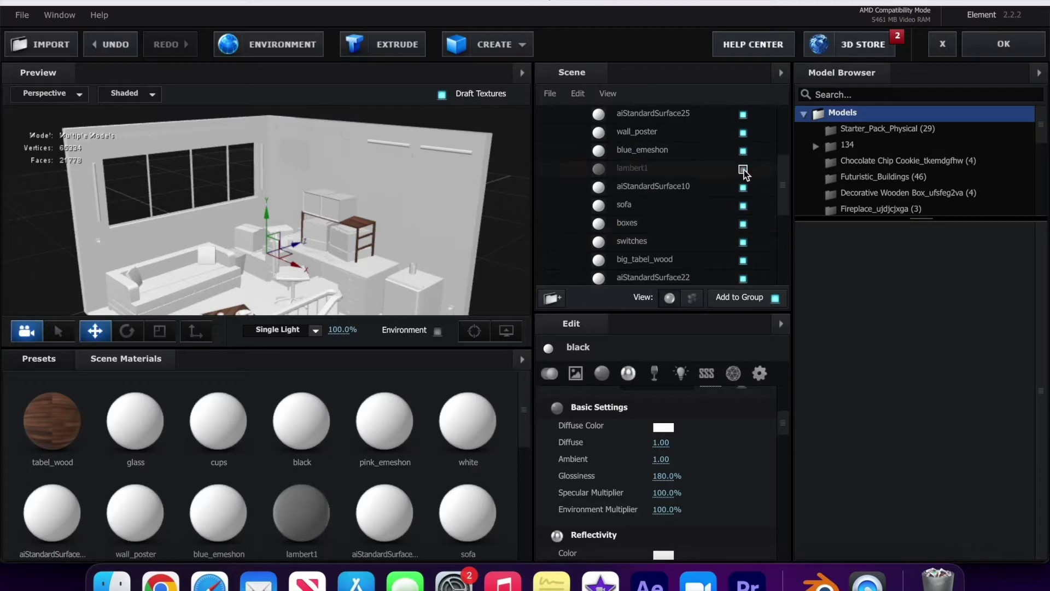
pyautogui.scroll(-4, 735, 181)
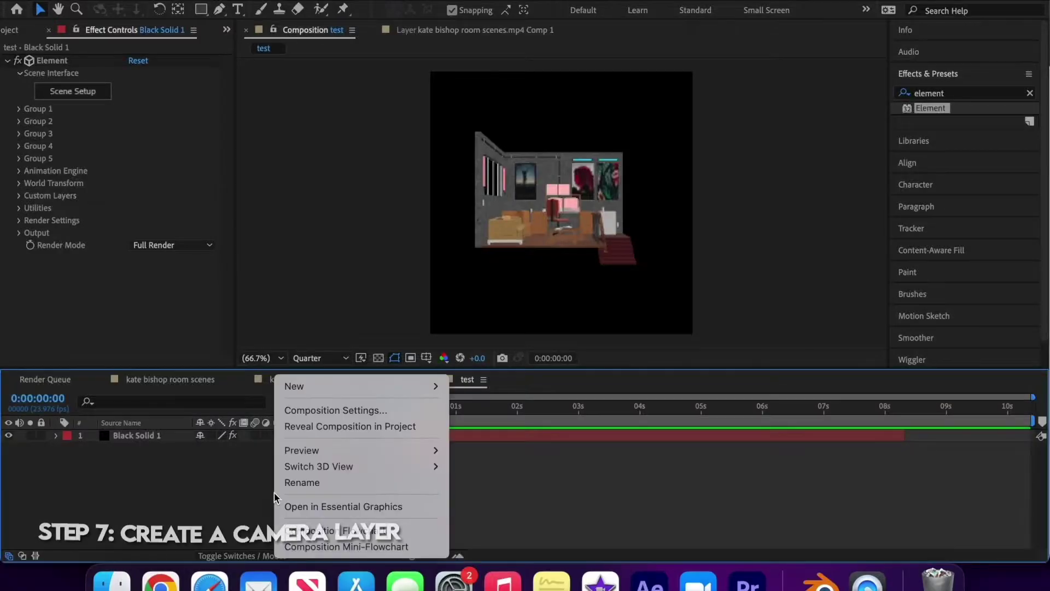
# Add a two-node camera layer with default settings to the test composition
pyautogui.moveTo(302, 387)
pyautogui.click(477, 450)
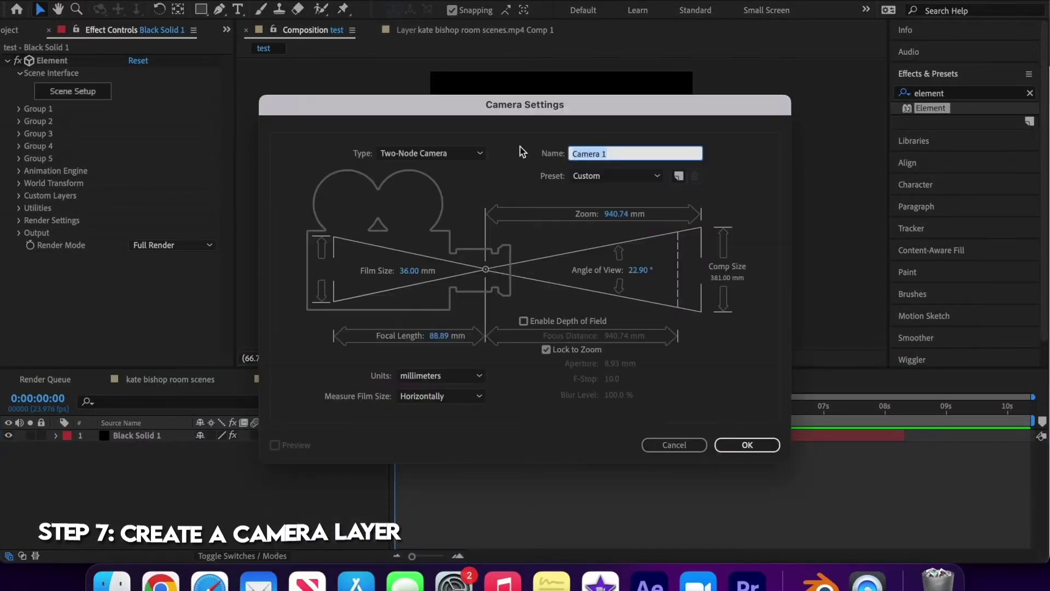
pyautogui.press('Return')
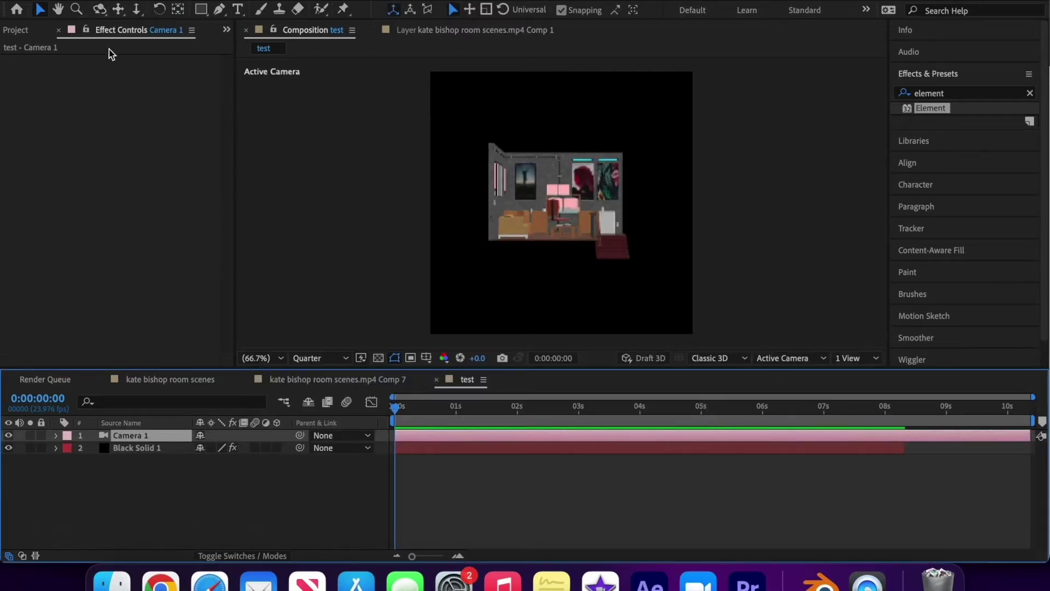
# Try dollying the camera toward the room and panning it to frame the desk and wall posters
pyautogui.click(136, 10)
pyautogui.moveTo(659, 260); pyautogui.dragTo(609, 158)
pyautogui.click(118, 9)
pyautogui.moveTo(585, 215); pyautogui.dragTo(612, 229)
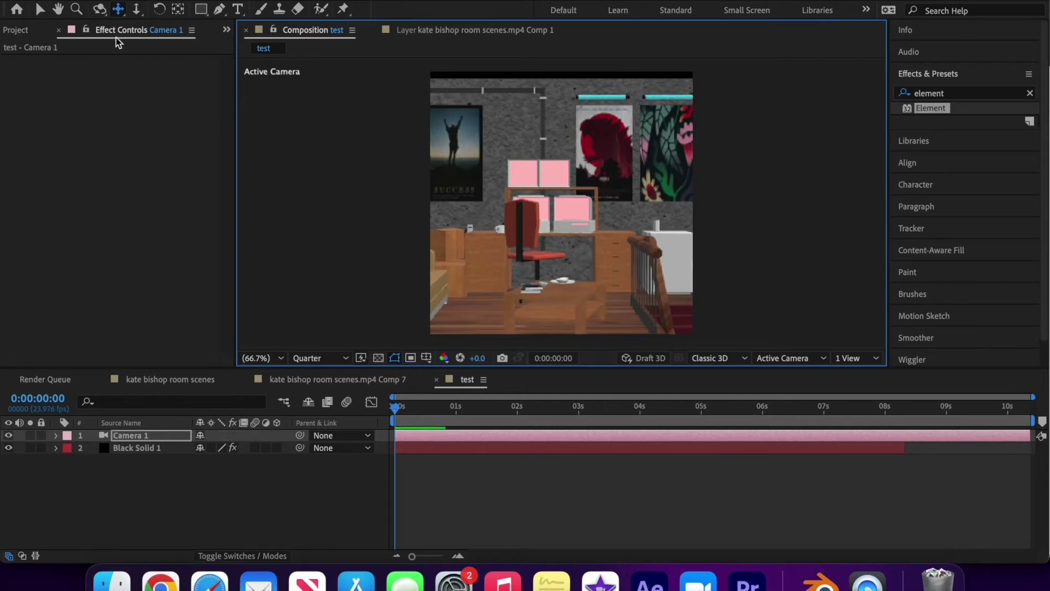
pyautogui.click(100, 9)
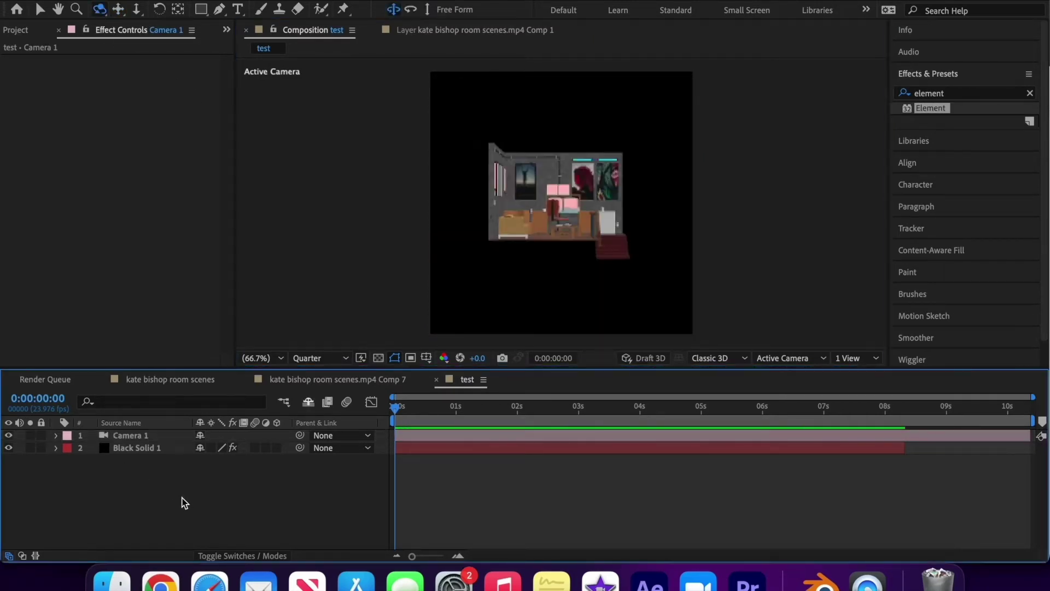
# Add an ambient light layer with its default colour and 100% intensity to the test composition
pyautogui.rightClick(184, 503)
pyautogui.moveTo(262, 386)
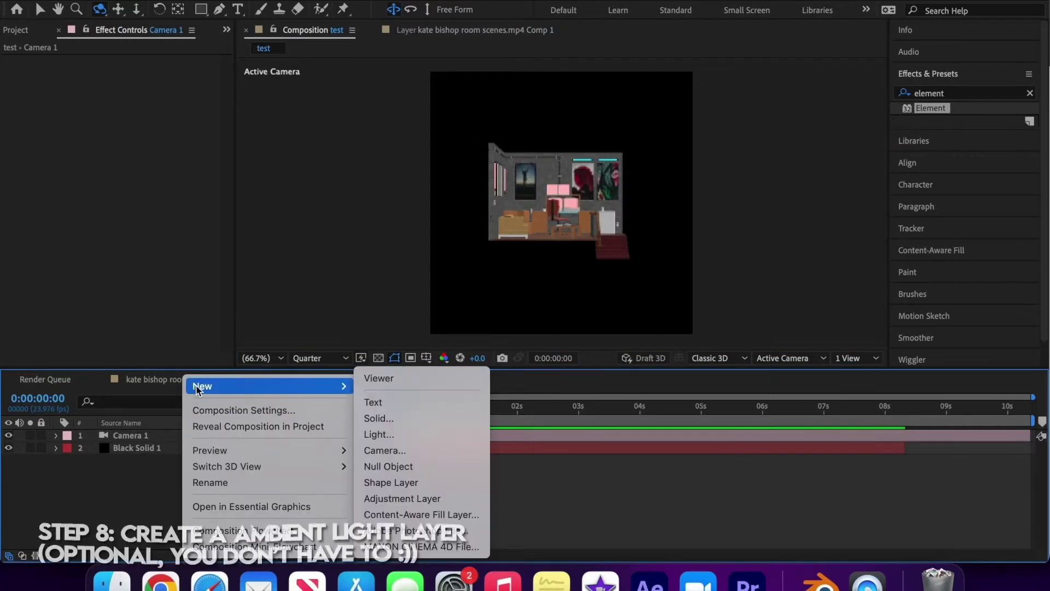
pyautogui.click(398, 434)
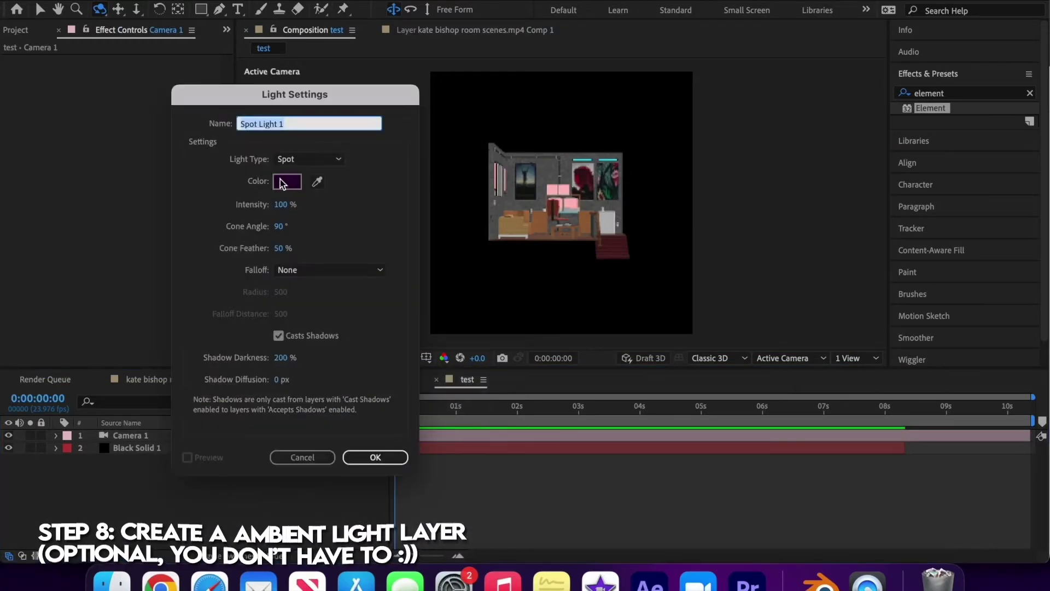
pyautogui.click(296, 159)
pyautogui.click(304, 223)
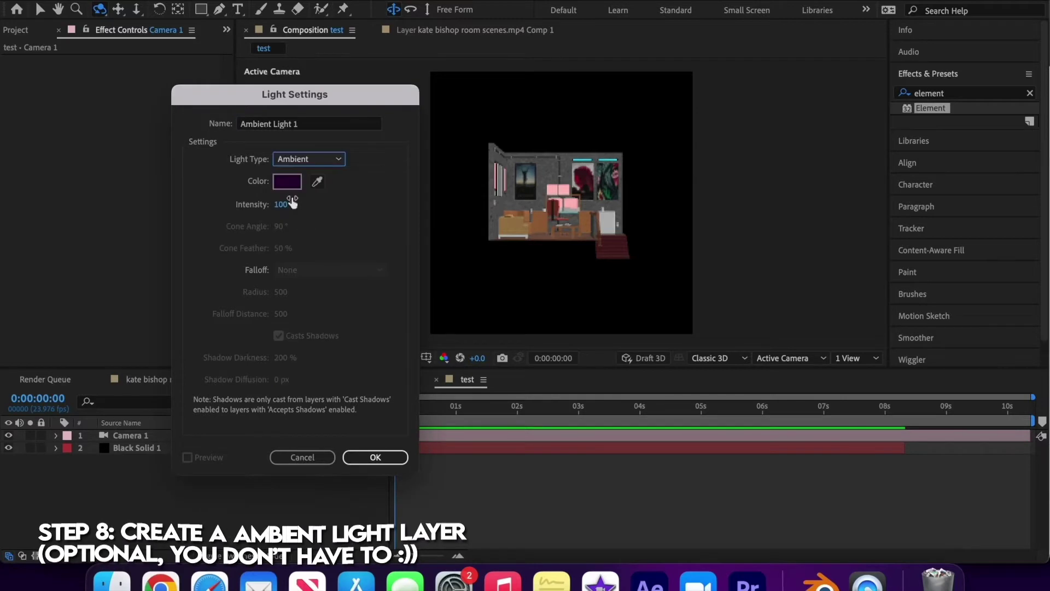
pyautogui.click(373, 457)
# Add a 3D null object to the test composition and parent the ambient light layer to it
pyautogui.rightClick(347, 378)
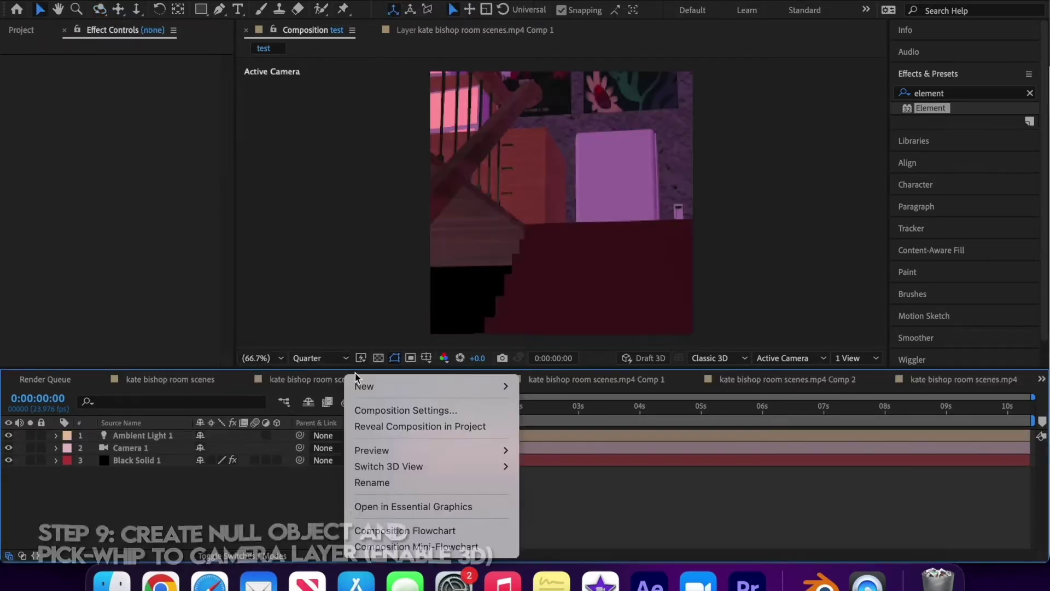
pyautogui.moveTo(364, 381)
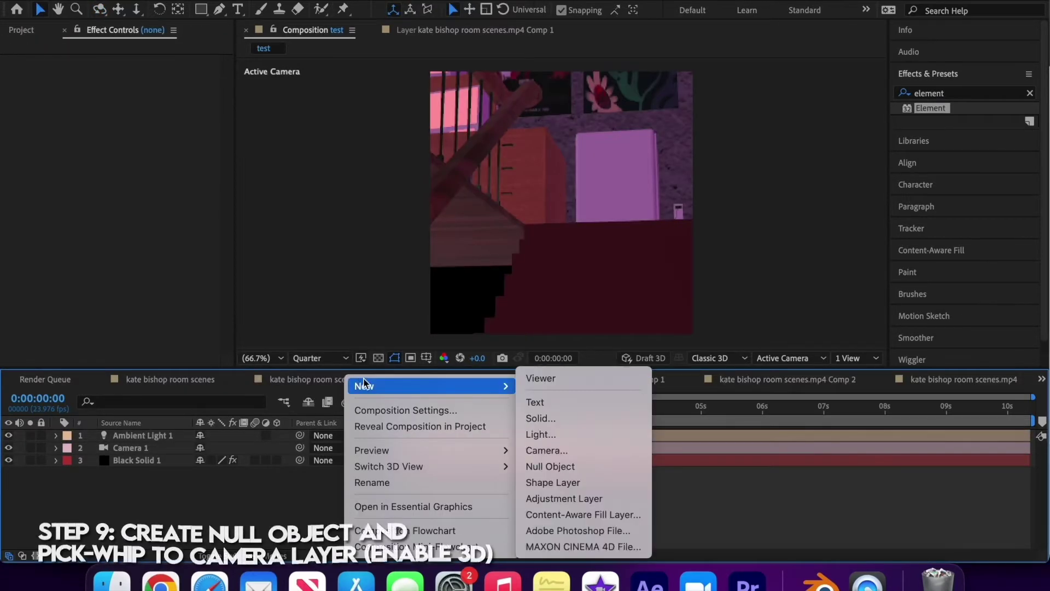
pyautogui.click(575, 466)
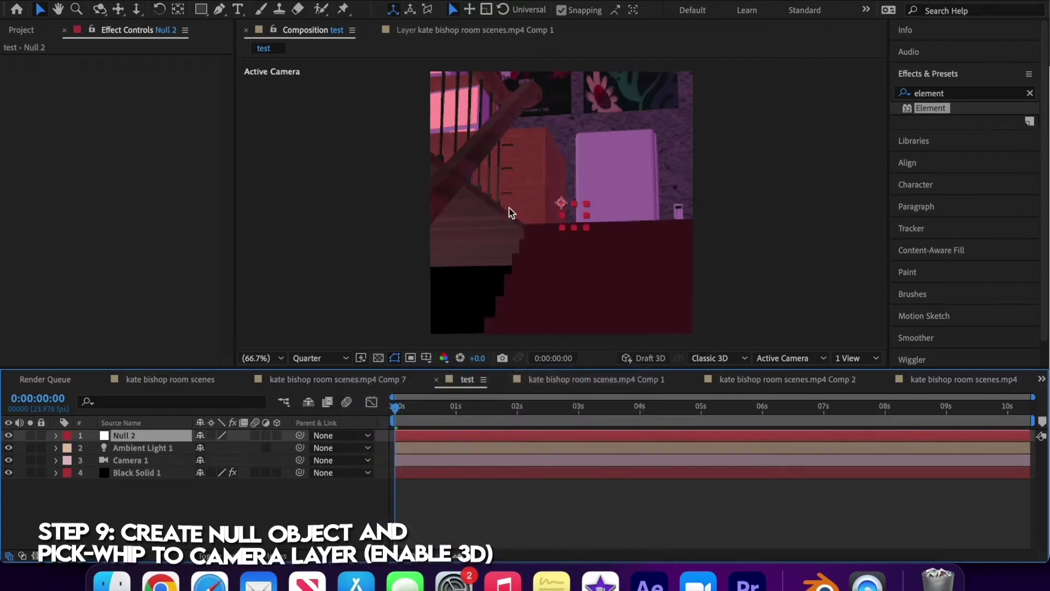
pyautogui.click(257, 435)
pyautogui.moveTo(300, 448); pyautogui.dragTo(166, 438)
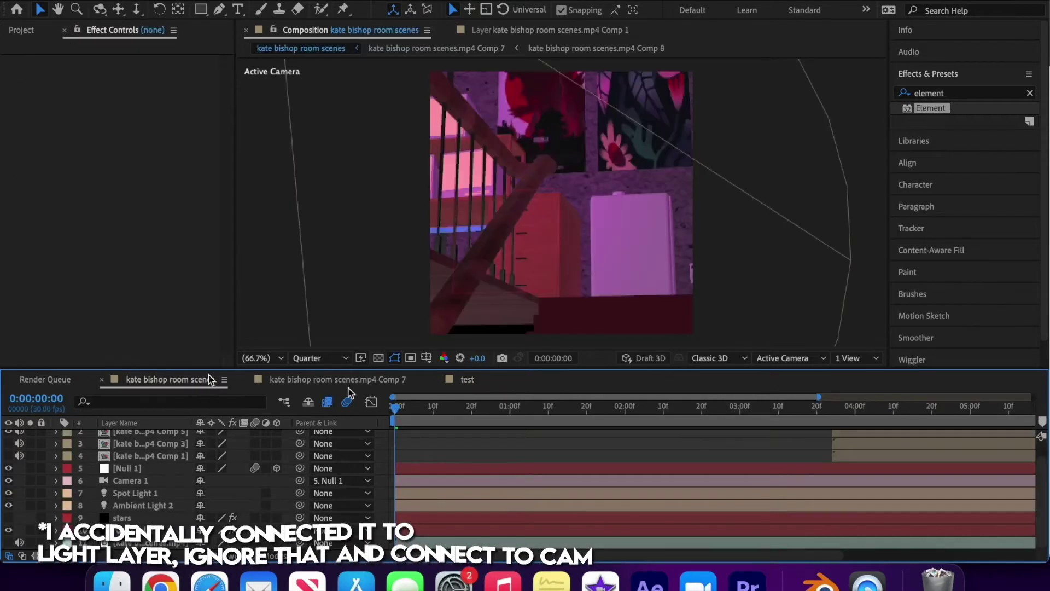
# Examine the rotoscoped clip inside Comp 1 of the kate bishop room scenes, including its Roto Brush & Refine Edge and Twixtor effects
pyautogui.scroll(1, 887, 459)
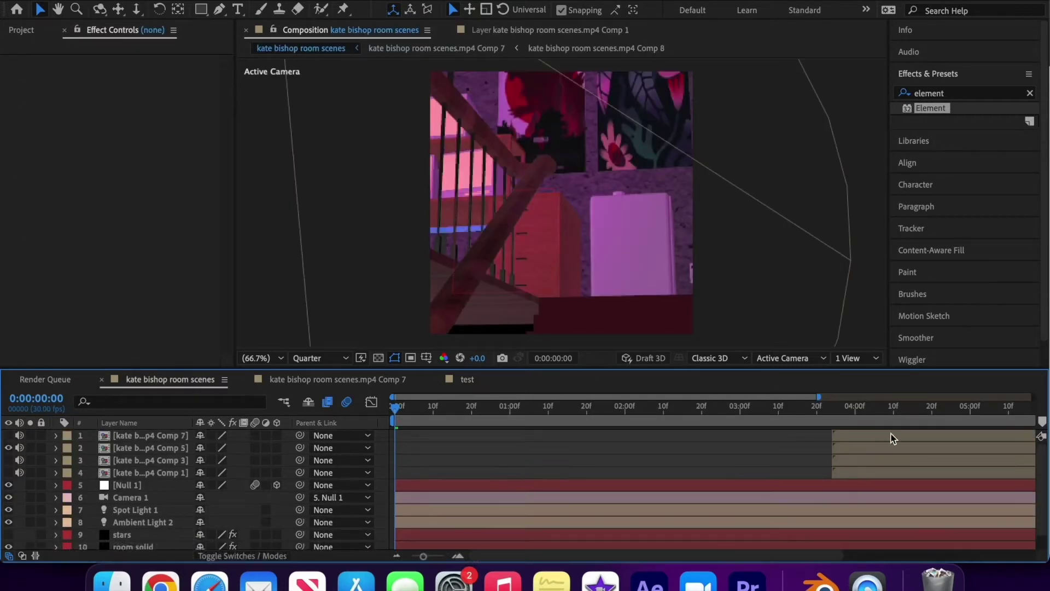
pyautogui.doubleClick(855, 471)
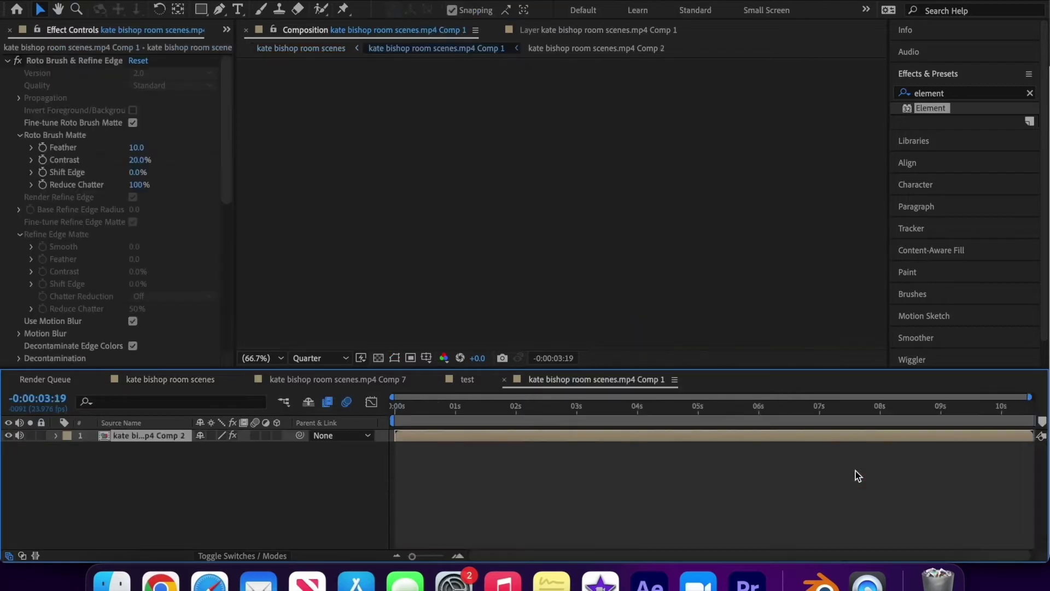
pyautogui.moveTo(450, 416); pyautogui.dragTo(518, 428)
pyautogui.moveTo(581, 435); pyautogui.dragTo(584, 436)
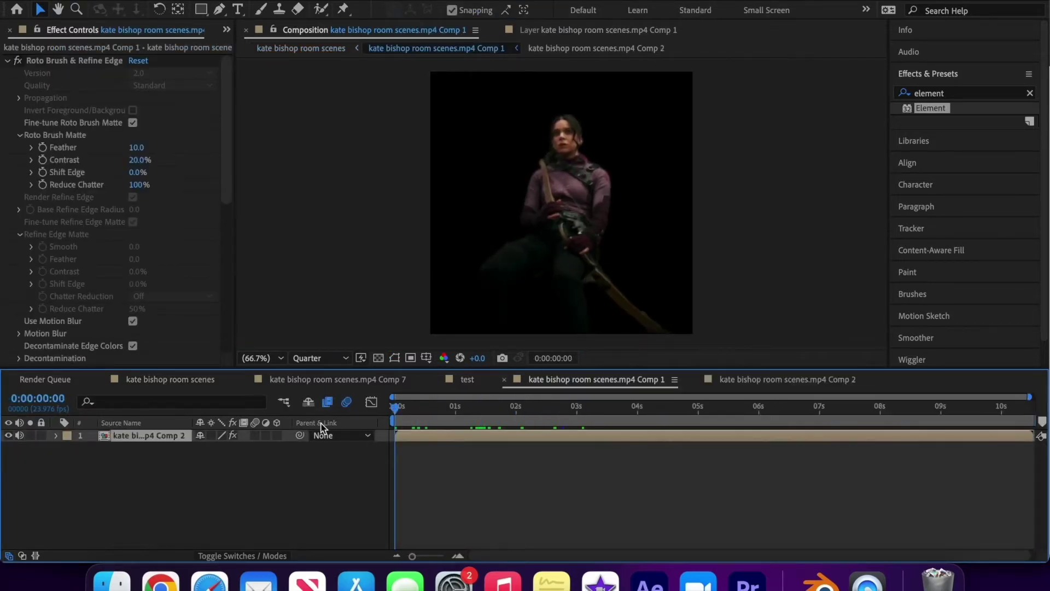
pyautogui.scroll(-5, 58, 231)
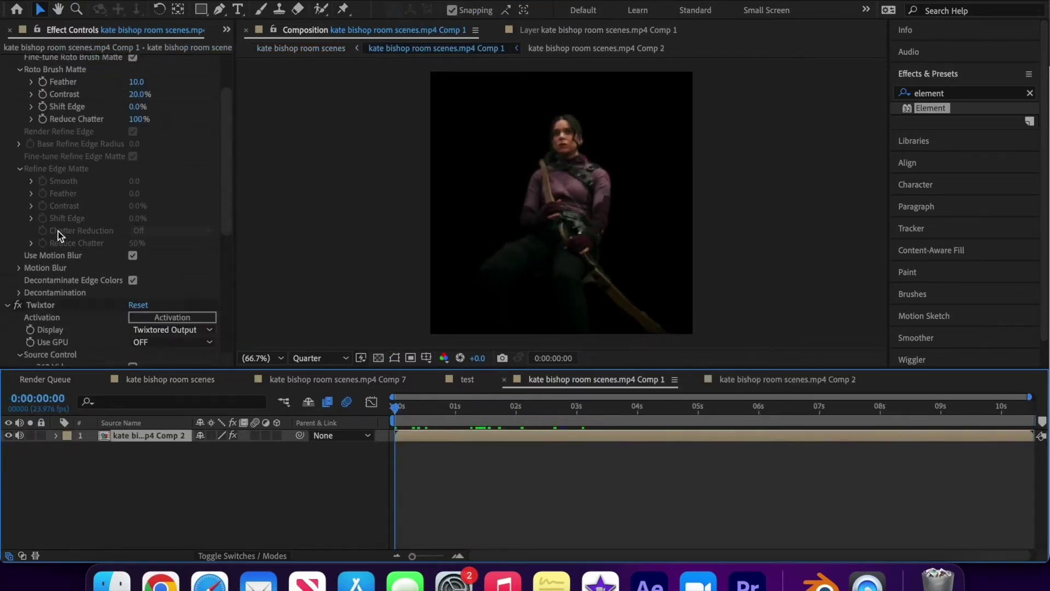
pyautogui.scroll(5, 58, 231)
pyautogui.click(80, 59)
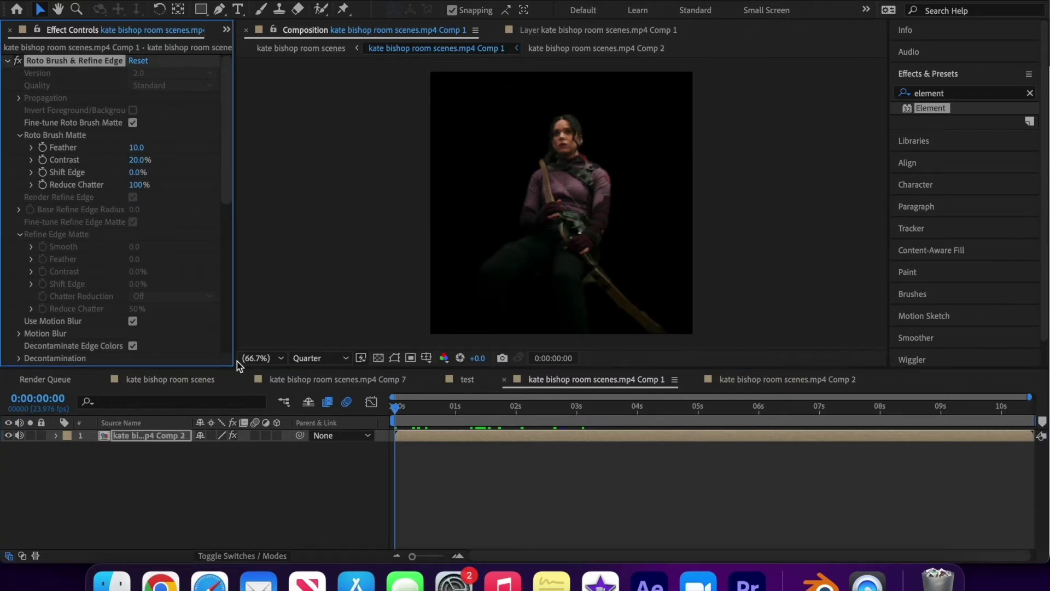
pyautogui.scroll(-10, 146, 248)
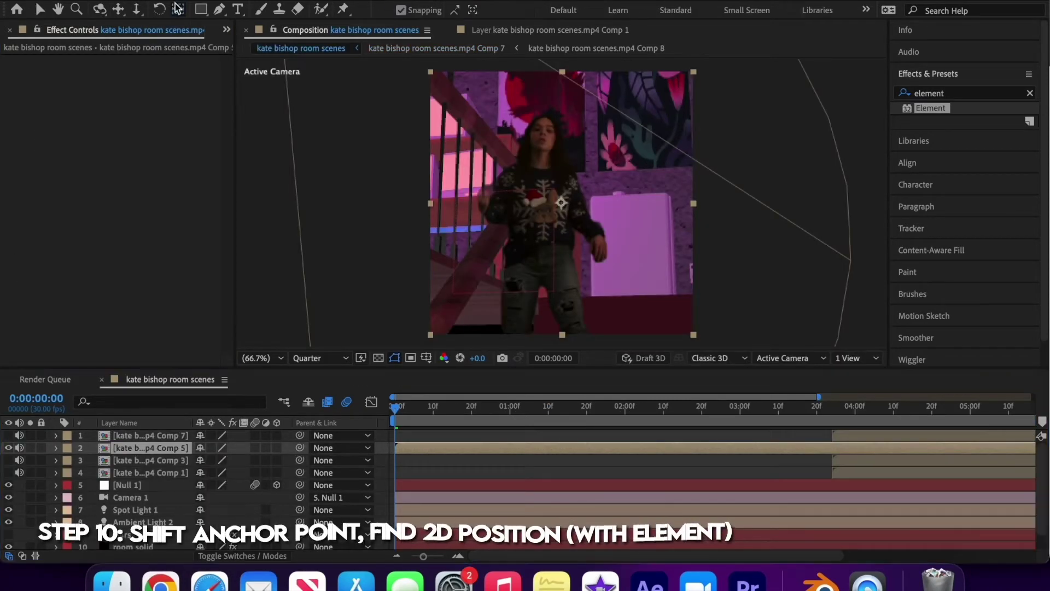
# Move the Comp 5 clip's anchor point to the bottom centre of its frame and try enabling 3D and motion blur on it
pyautogui.press('y')
pyautogui.click(564, 253)
pyautogui.moveTo(565, 253); pyautogui.dragTo(562, 333)
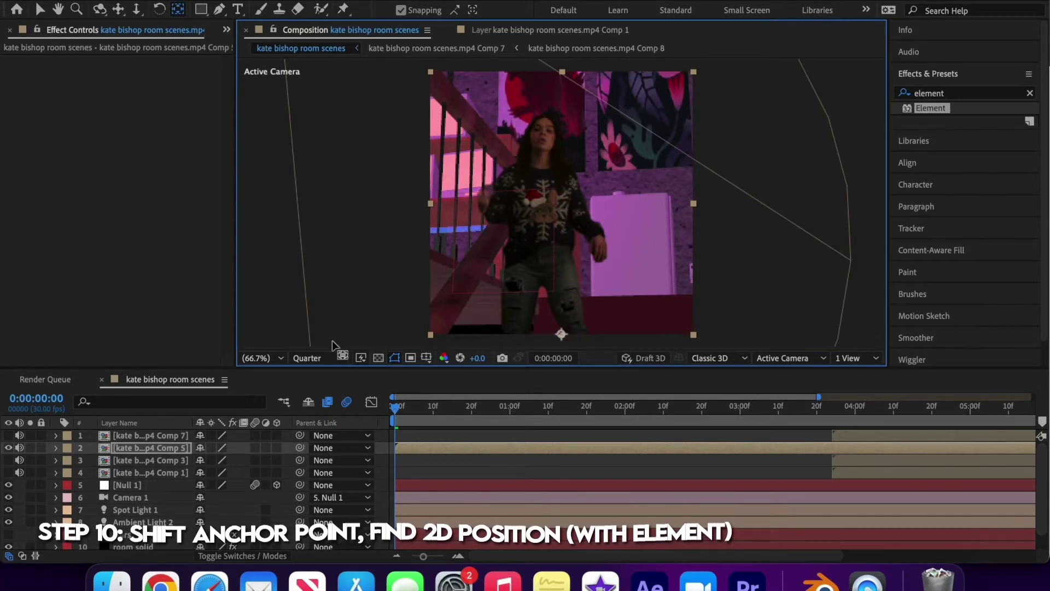
pyautogui.click(276, 447)
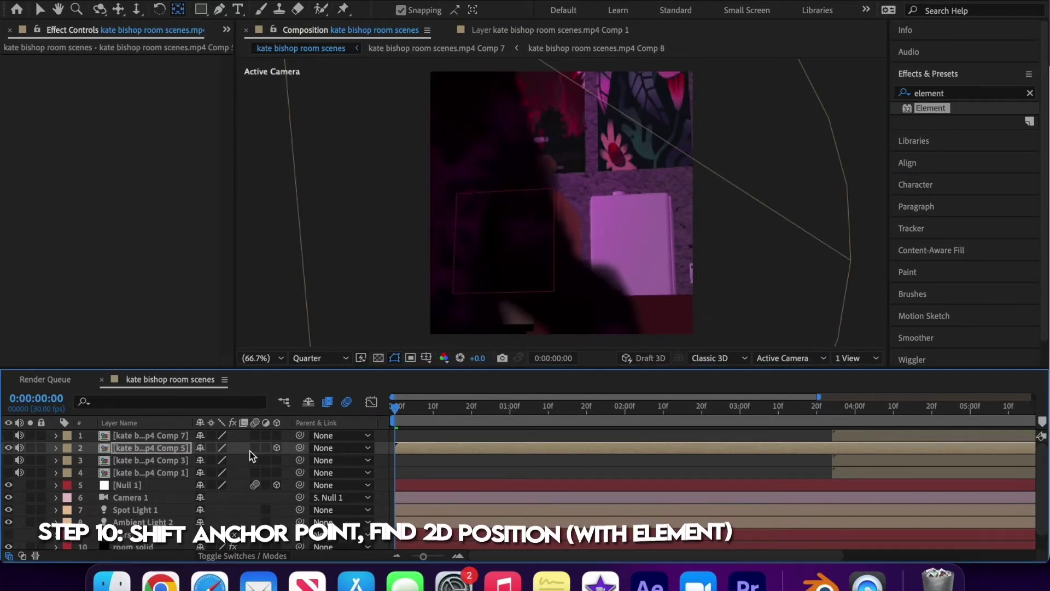
pyautogui.click(255, 449)
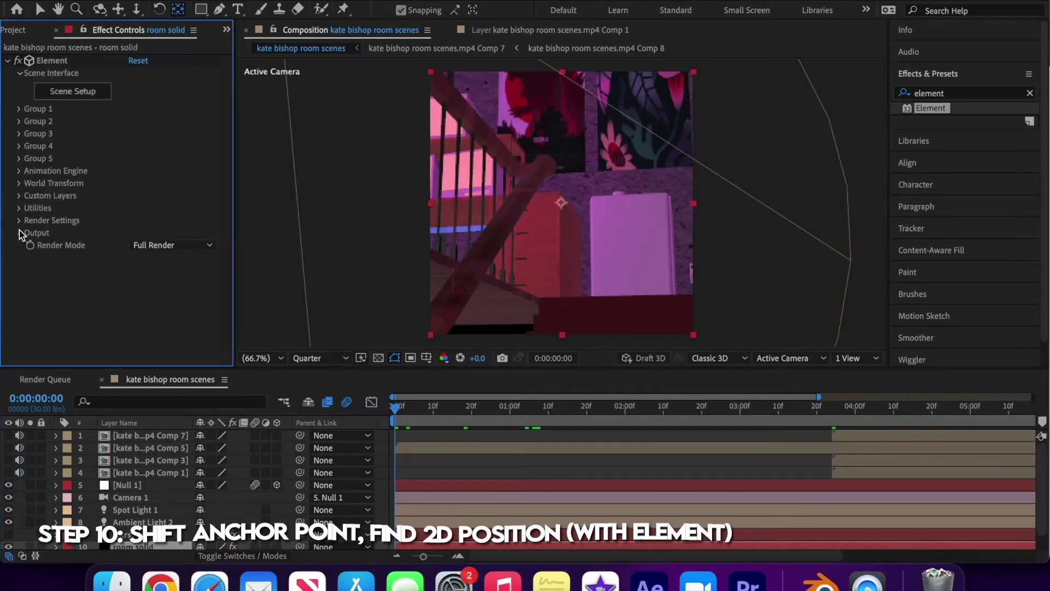
# Select the 2D position 711, 1056 on the room floor in Element's utilities for the room solid and generate a 3D null there
pyautogui.click(20, 233)
pyautogui.scroll(-3, 24, 126)
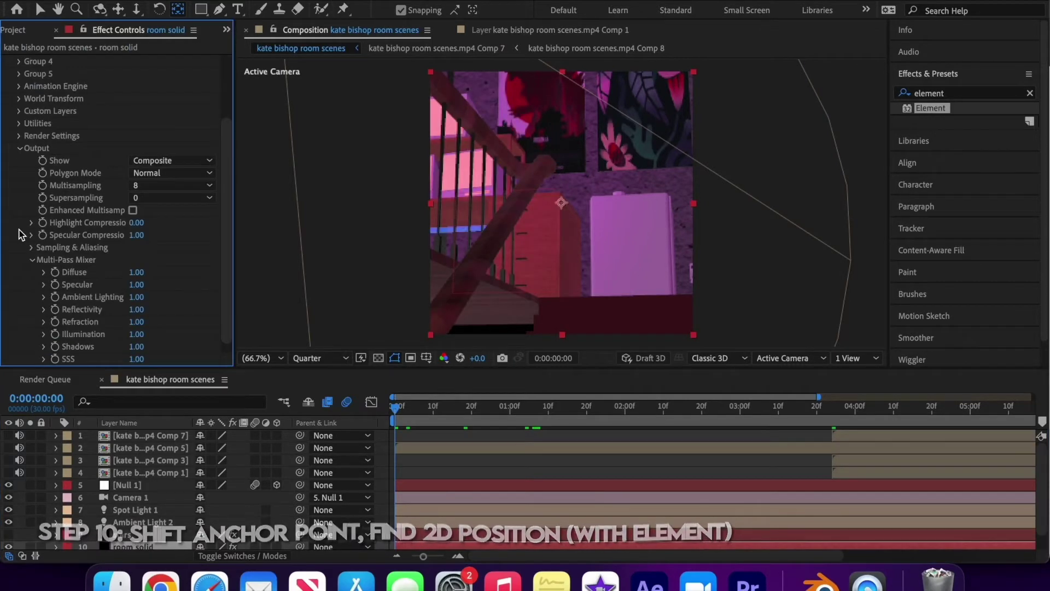
pyautogui.click(21, 149)
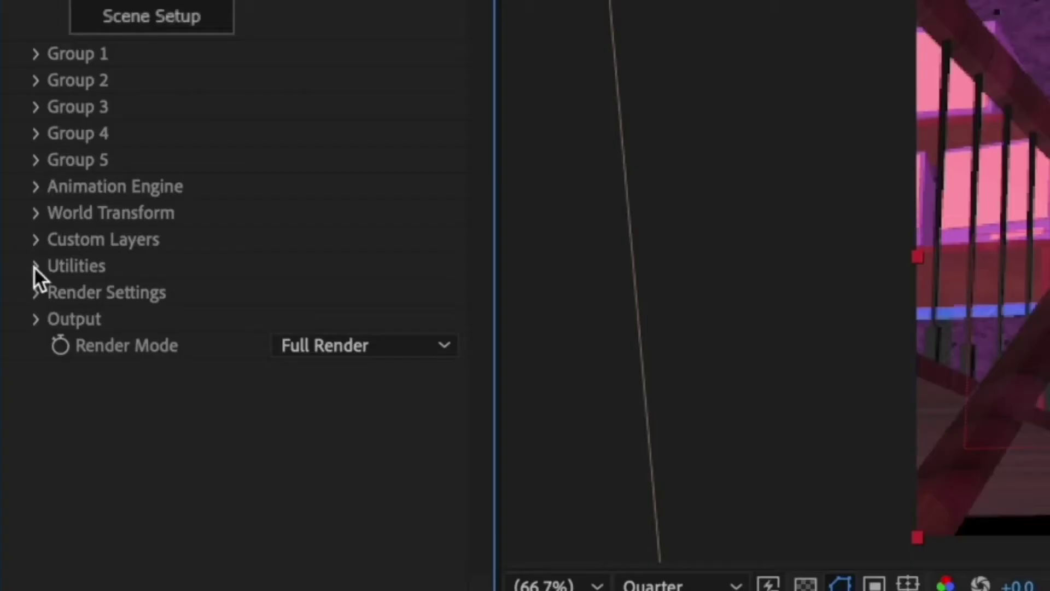
pyautogui.click(15, 208)
pyautogui.scroll(-2, 16, 206)
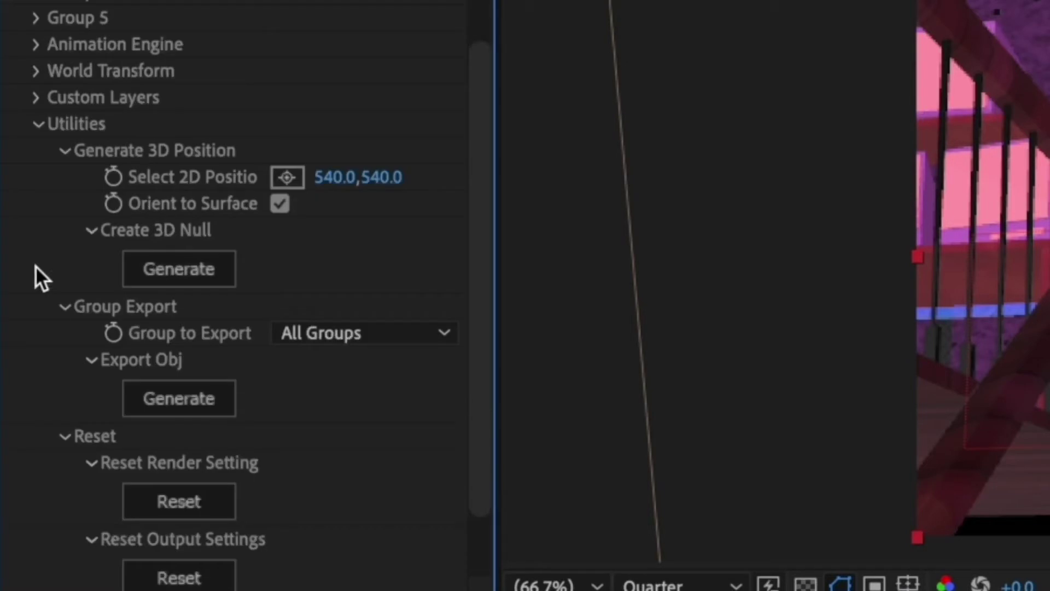
pyautogui.click(281, 173)
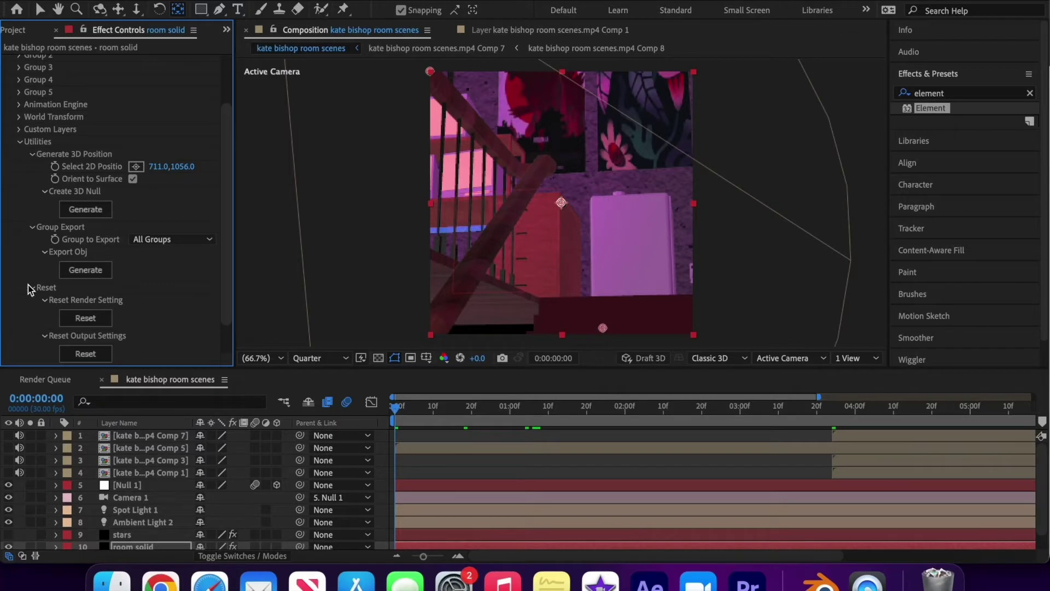
pyautogui.click(86, 209)
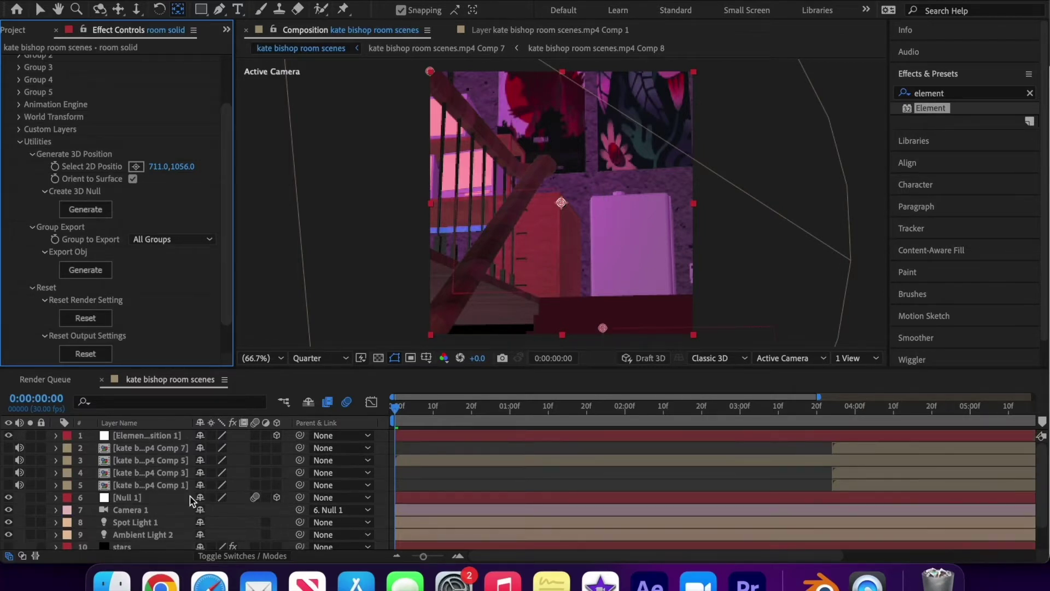
# Copy the Position property of the generated Element null and undo the null's creation
pyautogui.click(162, 436)
pyautogui.press('p')
pyautogui.click(130, 454)
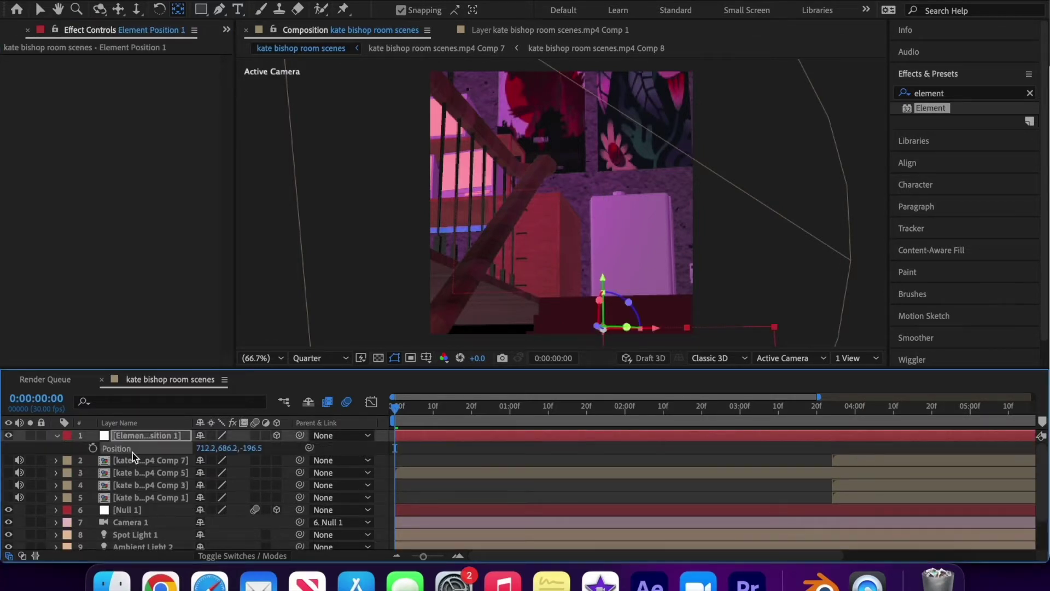
pyautogui.hotkey('ctrl', 'z')
# Make the Comp 5 clip visible and turn it into a 3D layer with motion blur
pyautogui.click(151, 463)
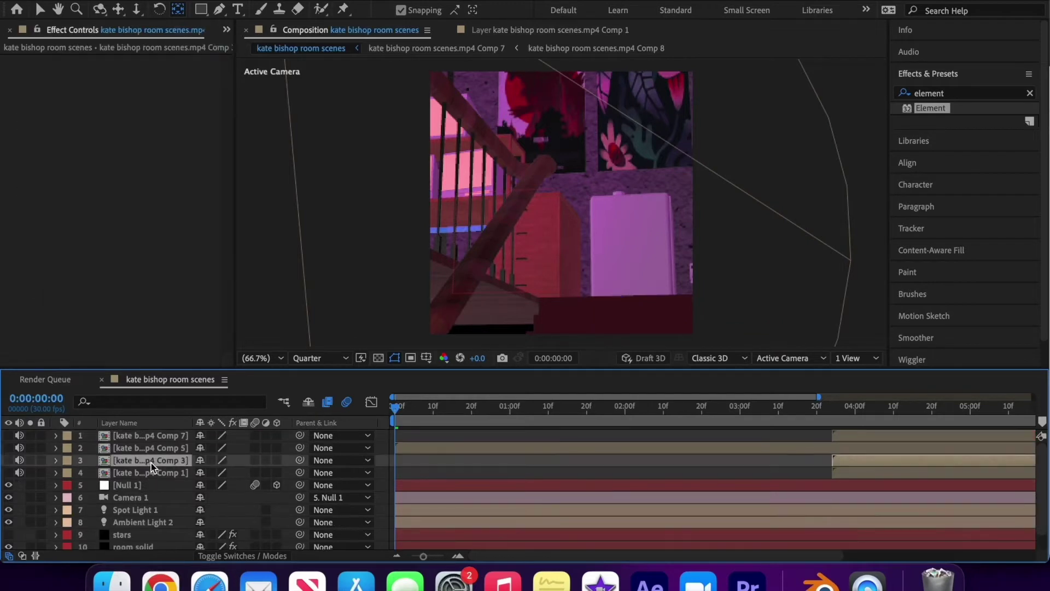
pyautogui.click(153, 449)
pyautogui.click(8, 448)
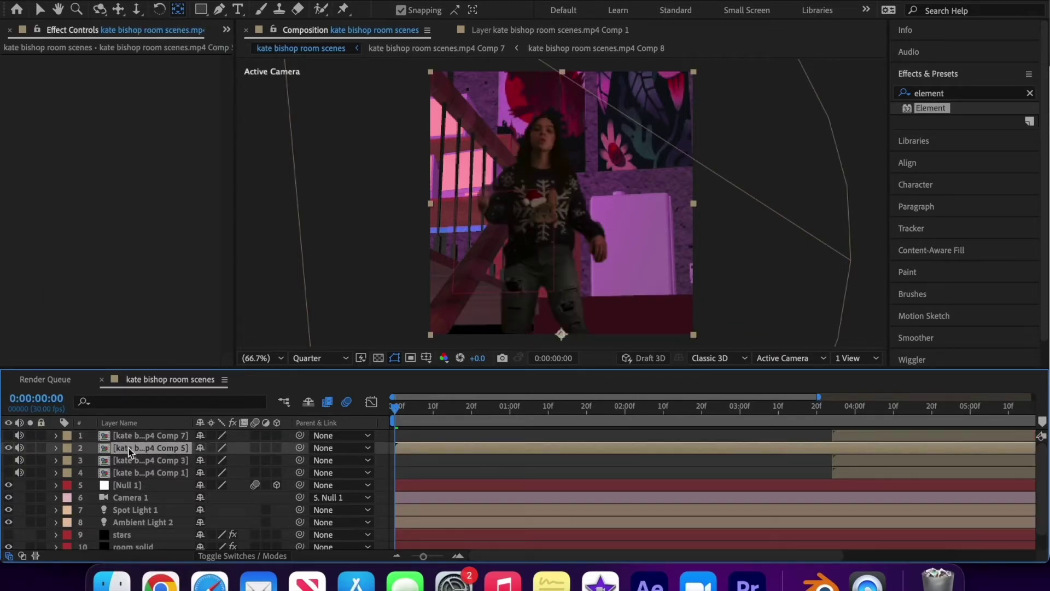
pyautogui.hotkey('ctrl', 'v')
pyautogui.click(276, 447)
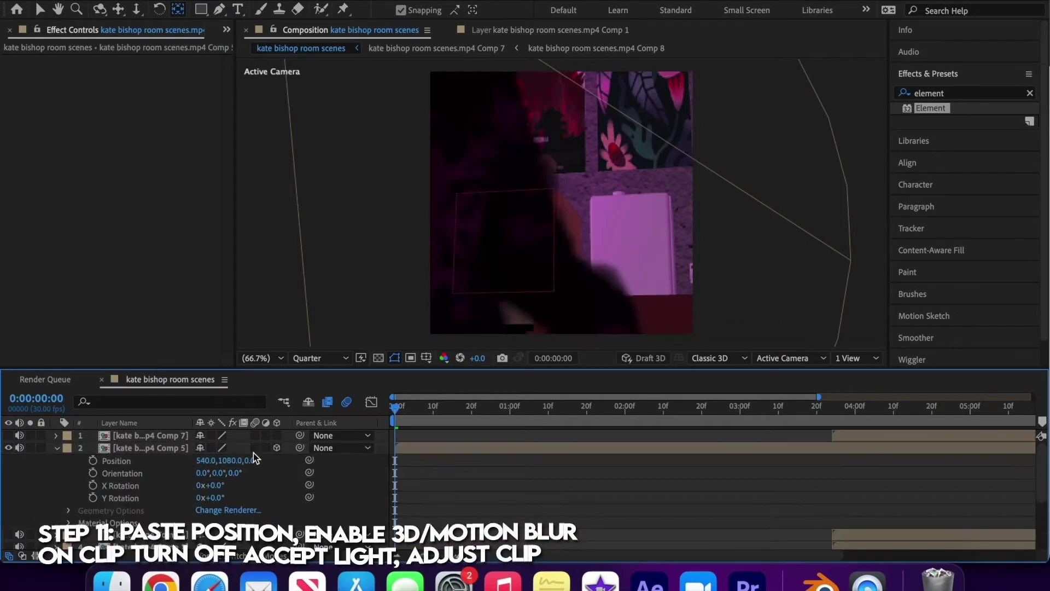
# Paste the copied position 712.2, 686.2, -196.5 onto the Comp 5 clip and scale it to 14%
pyautogui.click(126, 463)
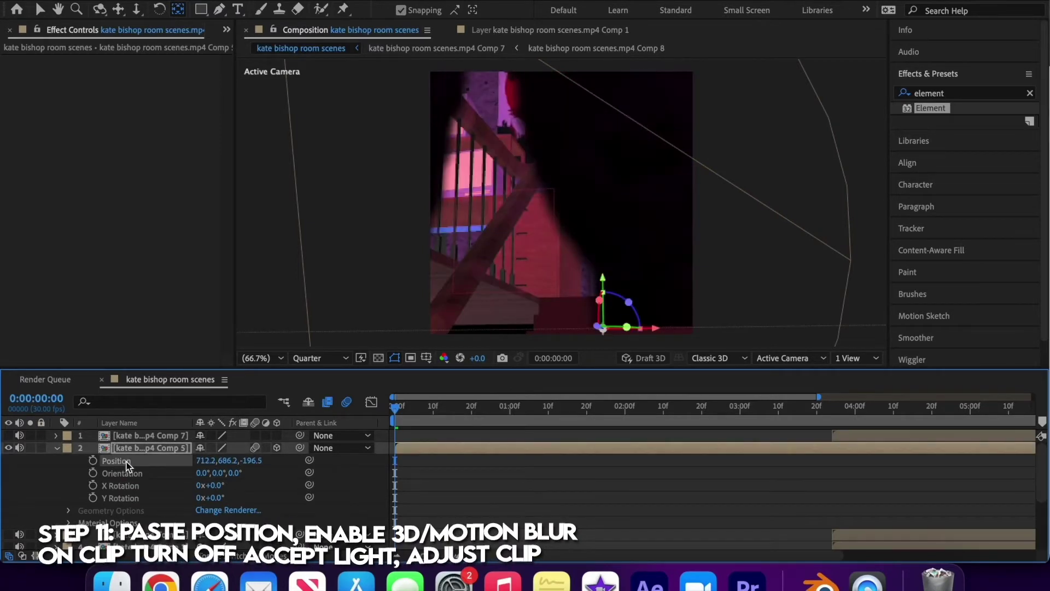
pyautogui.press('s')
pyautogui.moveTo(182, 472); pyautogui.dragTo(166, 477)
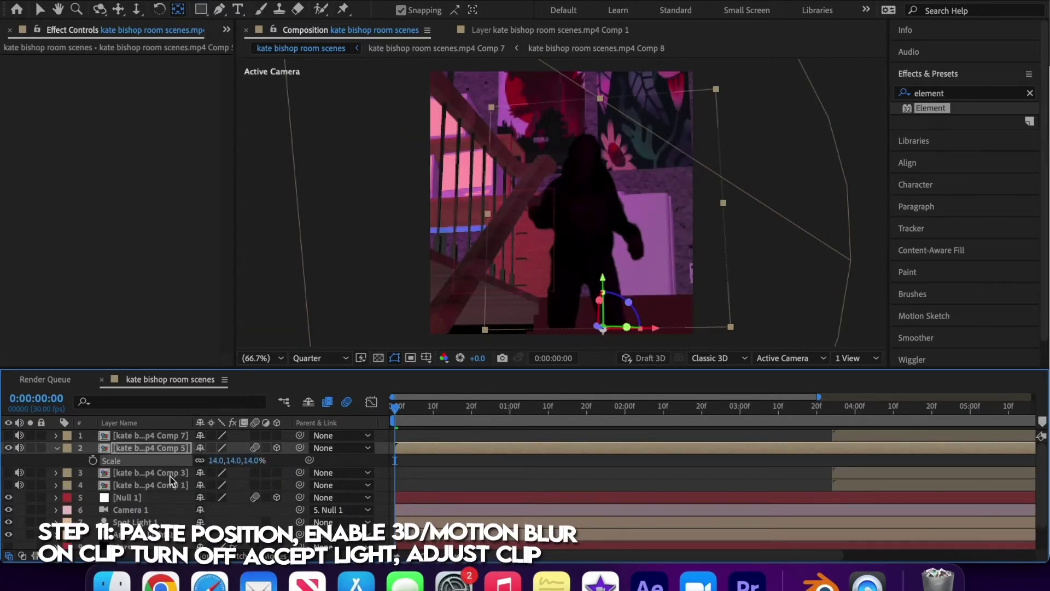
# Turn off Accepts Lights in the Comp 5 clip's material options
pyautogui.click(61, 451)
pyautogui.click(56, 448)
pyautogui.click(56, 448)
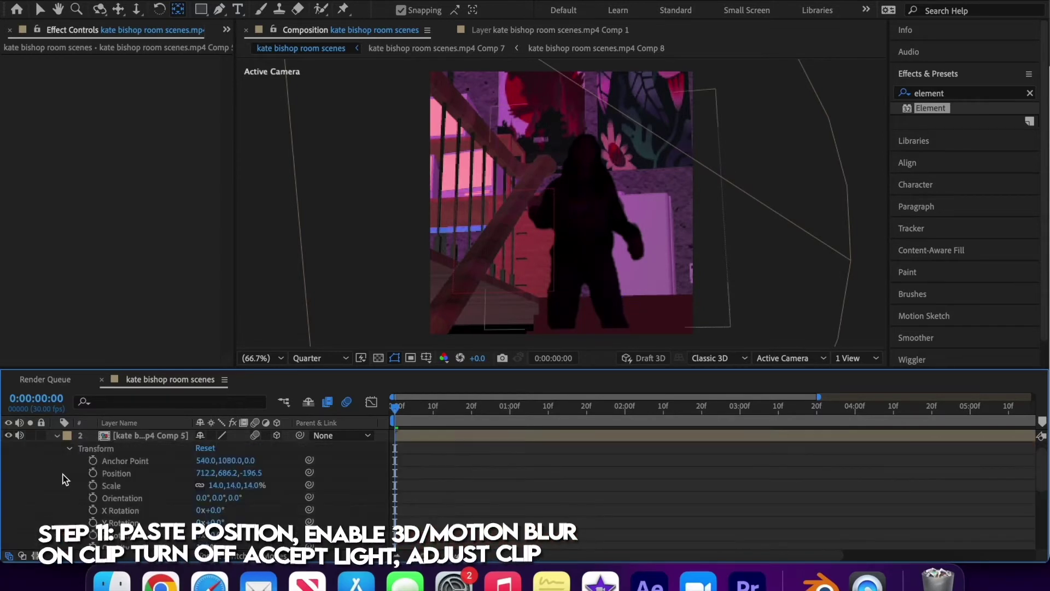
pyautogui.scroll(-5, 73, 487)
pyautogui.scroll(2, 65, 472)
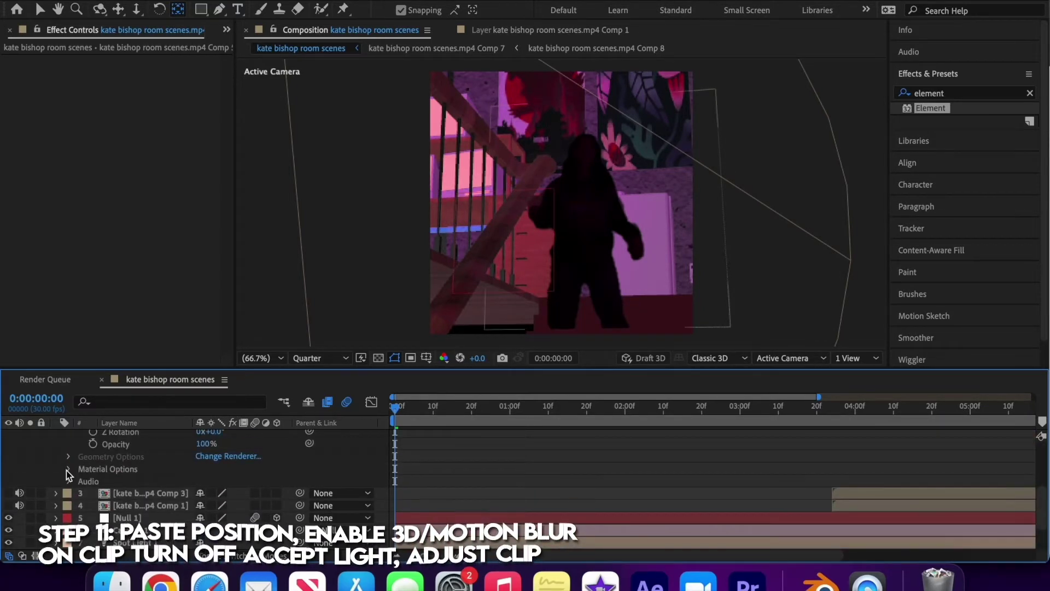
pyautogui.click(67, 469)
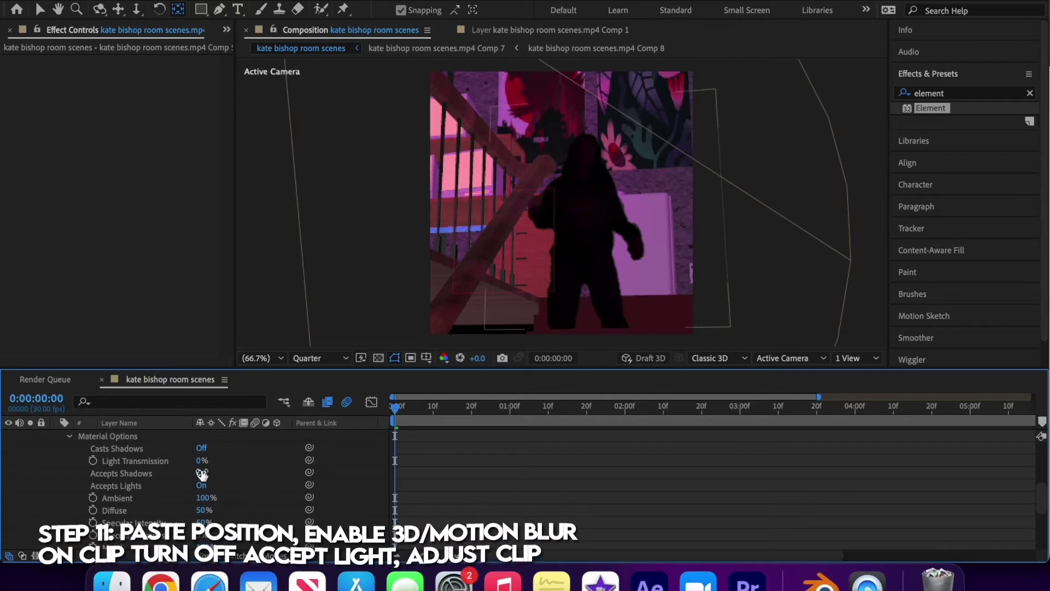
pyautogui.click(201, 486)
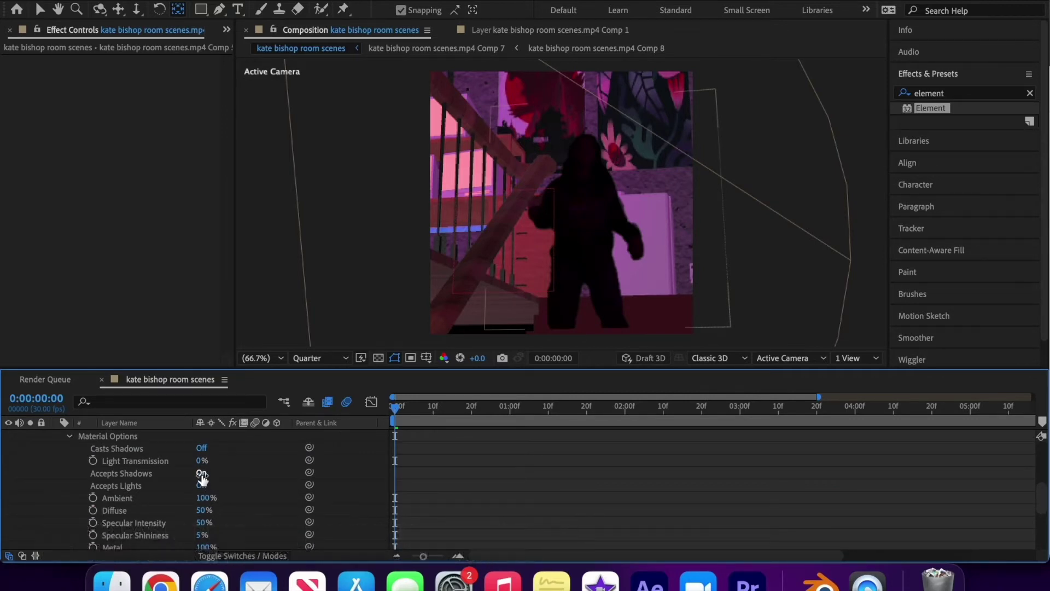
# Set the Comp 5 clip's Y orientation to 1°, then enlarge it with its anchor point at 418, 1045, 0
pyautogui.press('r')
pyautogui.moveTo(227, 461); pyautogui.dragTo(215, 461)
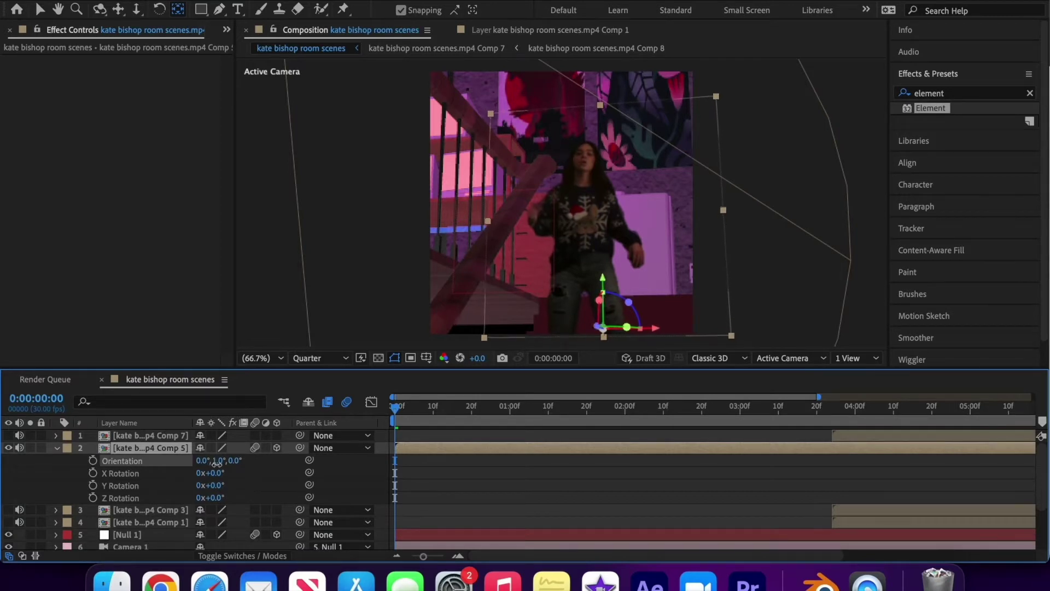
pyautogui.press('s')
pyautogui.moveTo(221, 461); pyautogui.dragTo(117, 461)
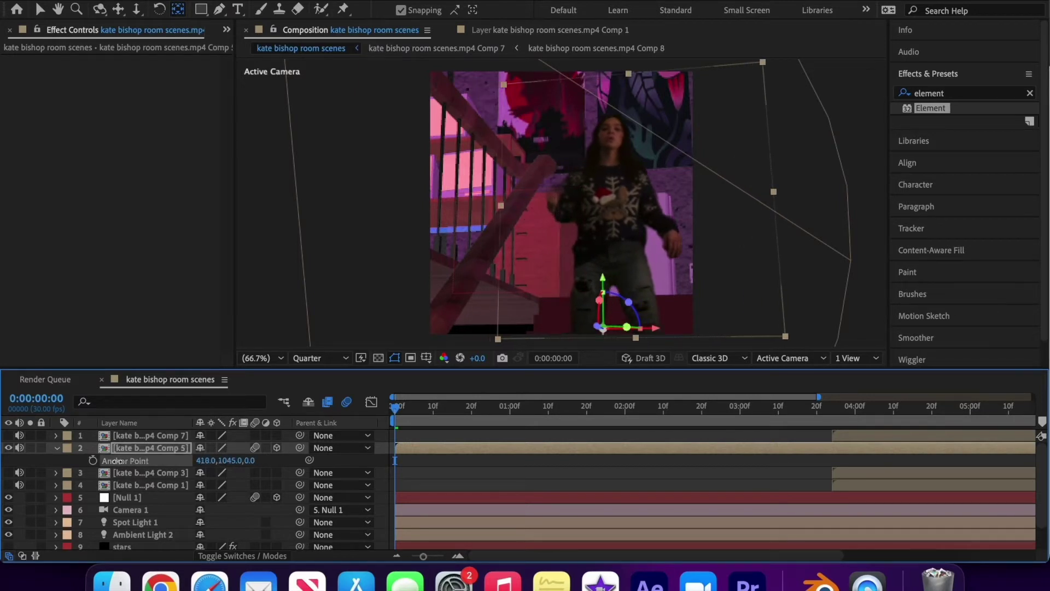
# Scale the Comp 5 clip up further and shift its anchor point to 535, 1045, 0, checking the placement along the timeline
pyautogui.press('s')
pyautogui.moveTo(221, 461); pyautogui.dragTo(226, 461)
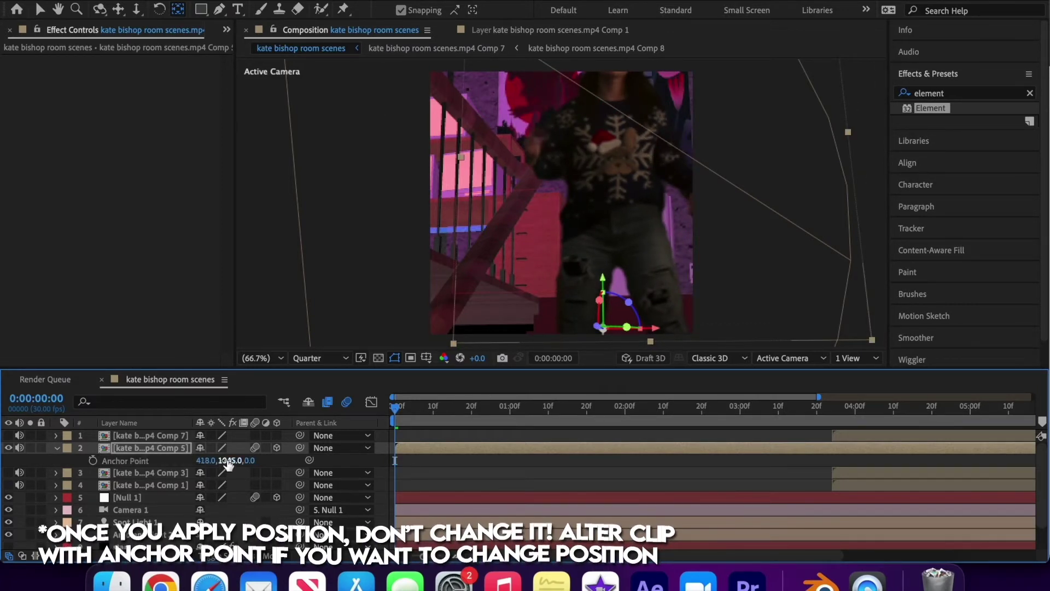
pyautogui.moveTo(412, 416); pyautogui.dragTo(687, 416)
pyautogui.moveTo(214, 461); pyautogui.dragTo(282, 461)
pyautogui.moveTo(495, 412); pyautogui.dragTo(246, 411)
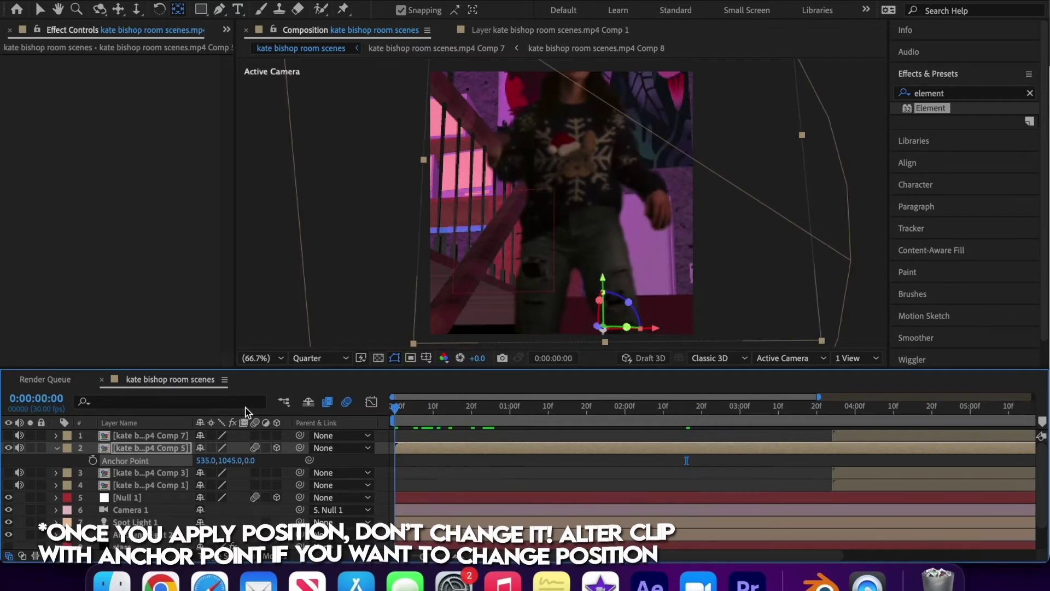
# Keyframe Null 1's position, scale and orientation at the first frame
pyautogui.click(100, 10)
pyautogui.moveTo(583, 160); pyautogui.dragTo(584, 159)
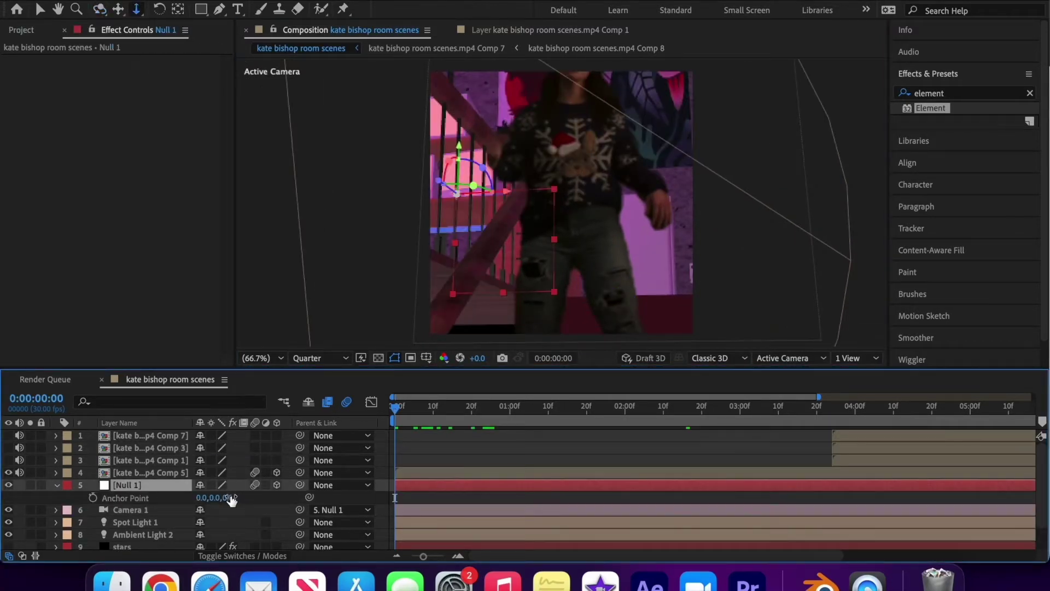
pyautogui.press('s')
pyautogui.click(92, 498)
pyautogui.press('r')
pyautogui.click(92, 498)
pyautogui.press('u')
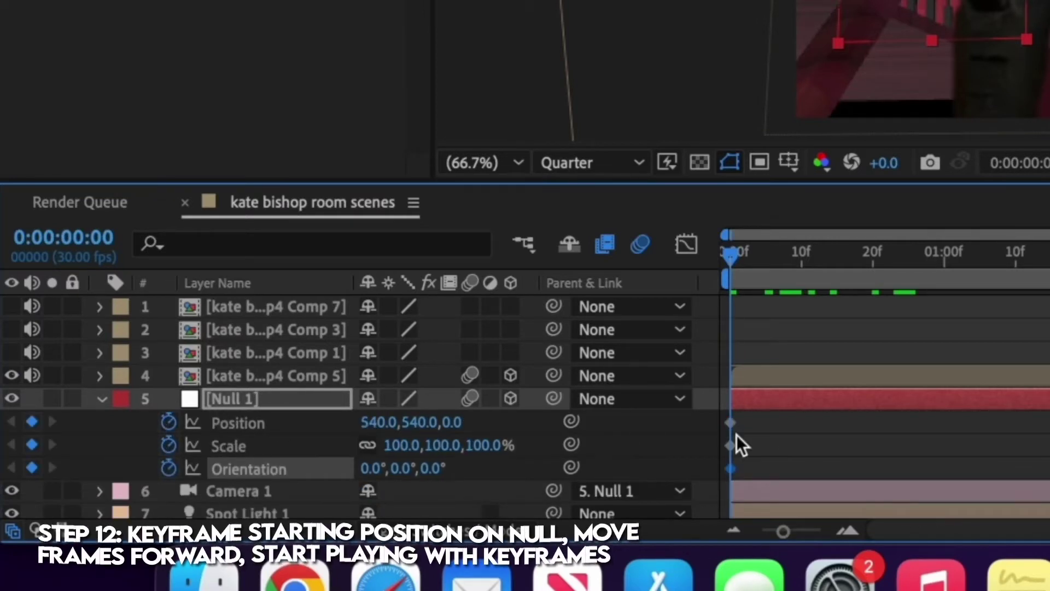
# Shift Null 1's keyframes to about frame 19 and set scale 118%, orientation 0°, 352°, 357° and position 504, 499, 0 at the first frame
pyautogui.moveTo(691, 422); pyautogui.dragTo(863, 477)
pyautogui.click(862, 477)
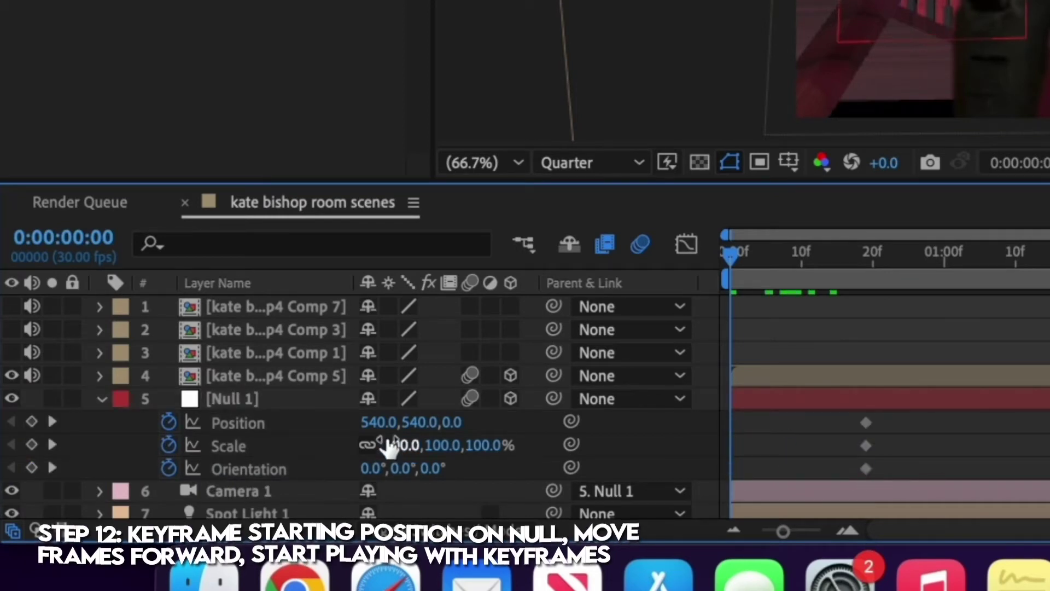
pyautogui.moveTo(393, 442); pyautogui.dragTo(433, 446)
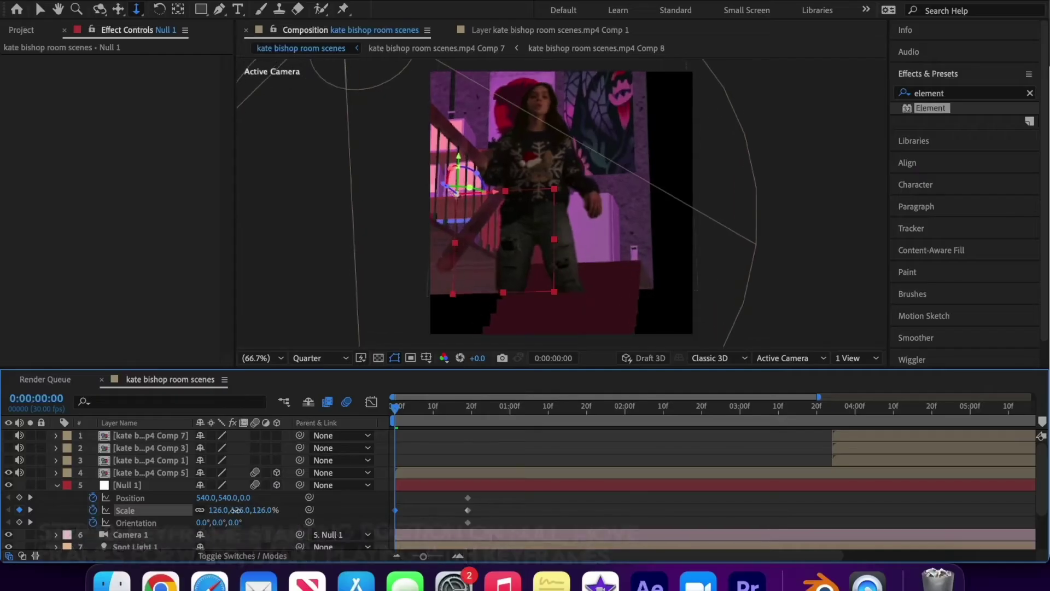
pyautogui.moveTo(235, 511); pyautogui.dragTo(232, 511)
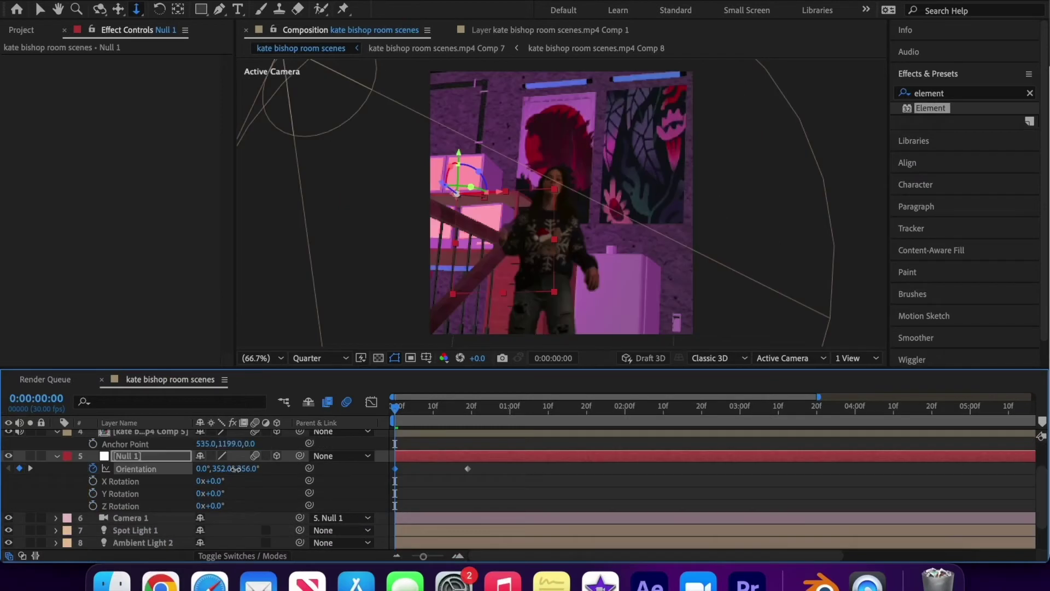
pyautogui.moveTo(238, 470); pyautogui.dragTo(230, 468)
pyautogui.press('p')
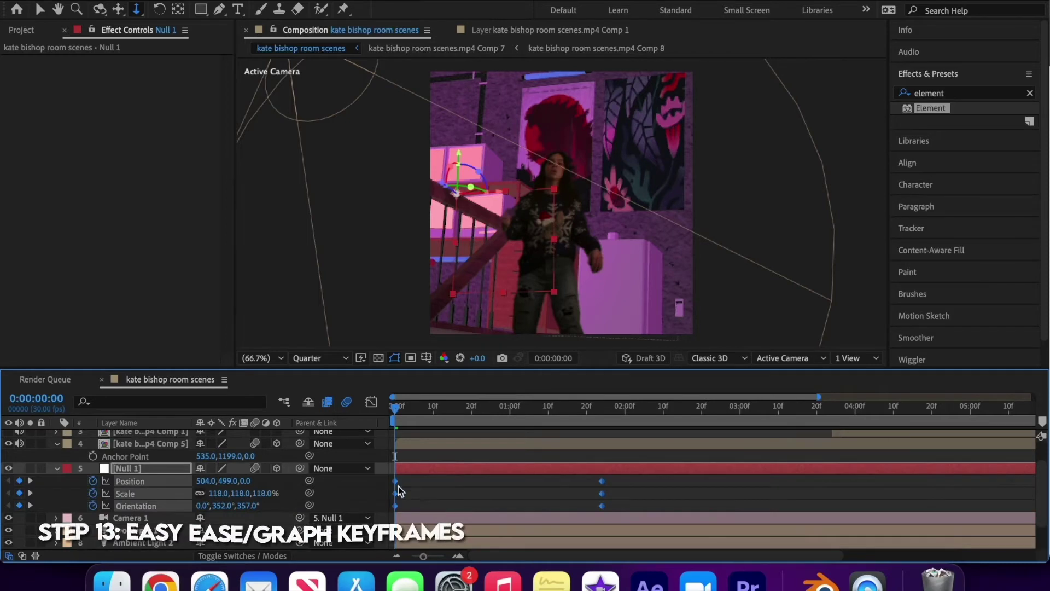
# Apply Easy Ease to all of Null 1's keyframes and select them in the speed graph
pyautogui.rightClick(397, 485)
pyautogui.moveTo(465, 547)
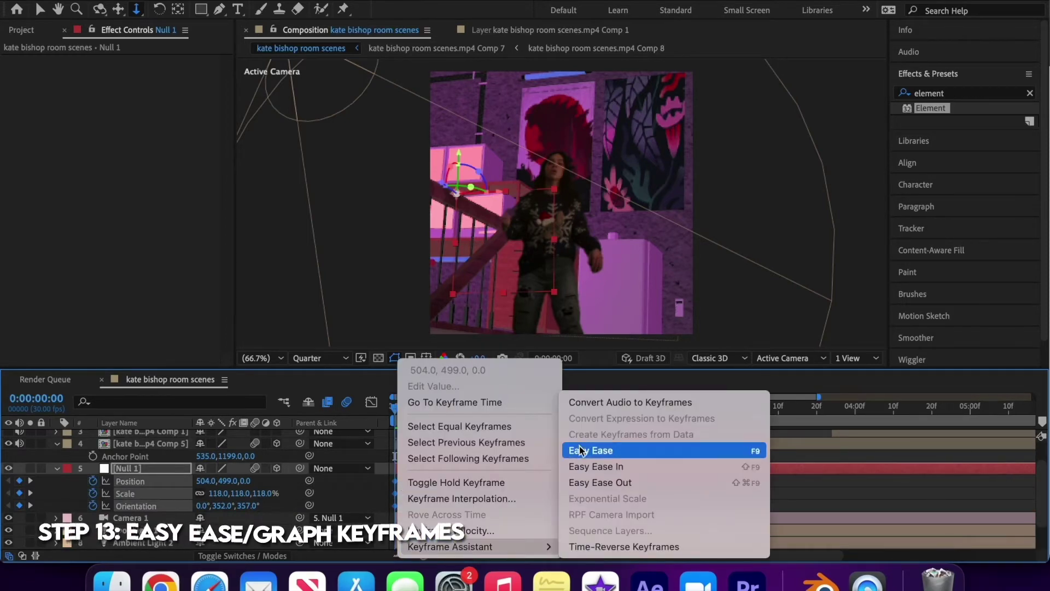
pyautogui.click(580, 450)
pyautogui.click(372, 402)
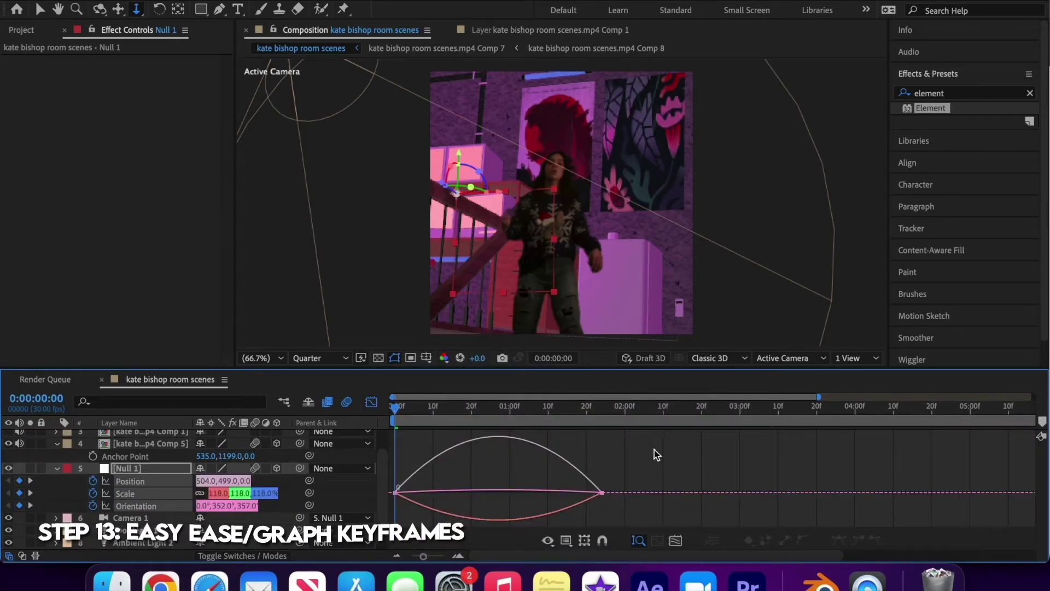
pyautogui.moveTo(620, 472); pyautogui.dragTo(390, 510)
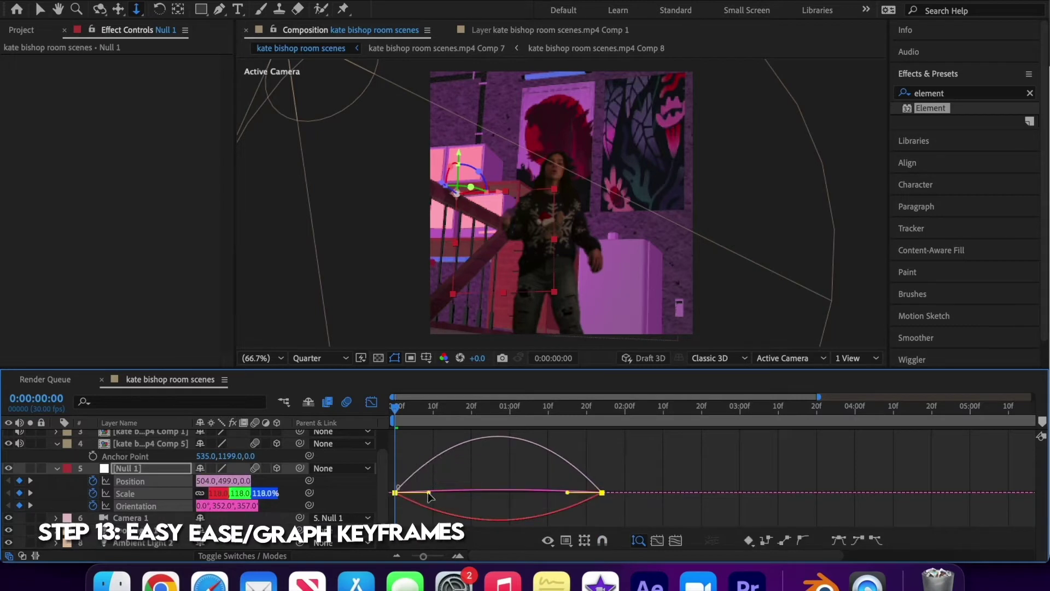
# Play back the eased null movement, check the source clip's audio waveform and place the playhead at 0:00:00:16
pyautogui.press('space')
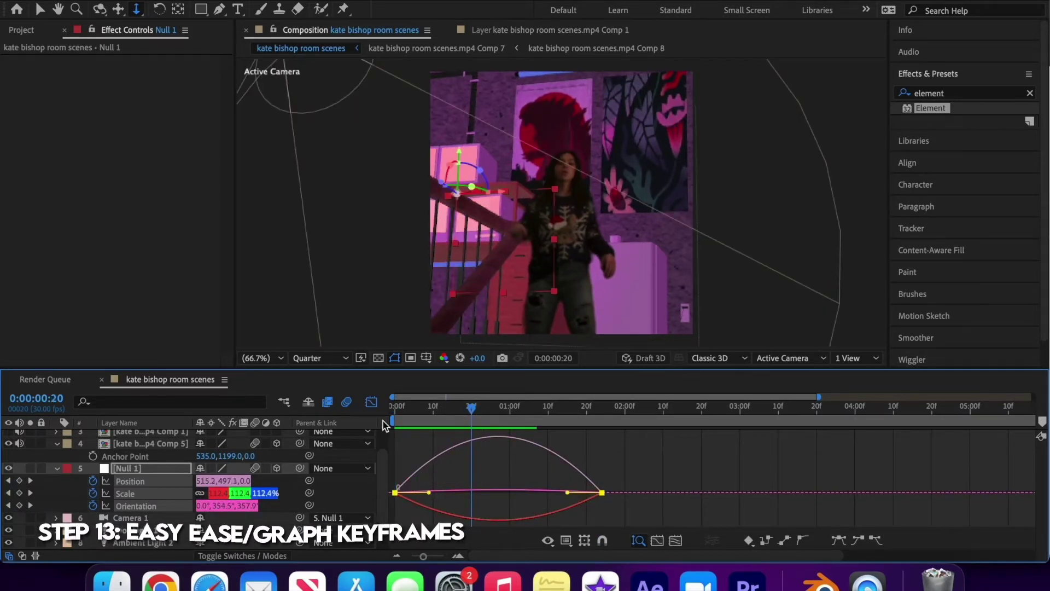
pyautogui.click(372, 402)
pyautogui.scroll(-3, 473, 489)
pyautogui.click(495, 539)
pyautogui.press('l')
pyautogui.press('l')
pyautogui.scroll(-5, 494, 539)
pyautogui.press('space')
pyautogui.moveTo(448, 406); pyautogui.dragTo(457, 409)
pyautogui.scroll(5, 524, 464)
# Reshape Null 1's speed curves so that they peak near 0:00:00:16 and slow down gradually toward the end keyframes
pyautogui.moveTo(620, 540); pyautogui.dragTo(377, 504)
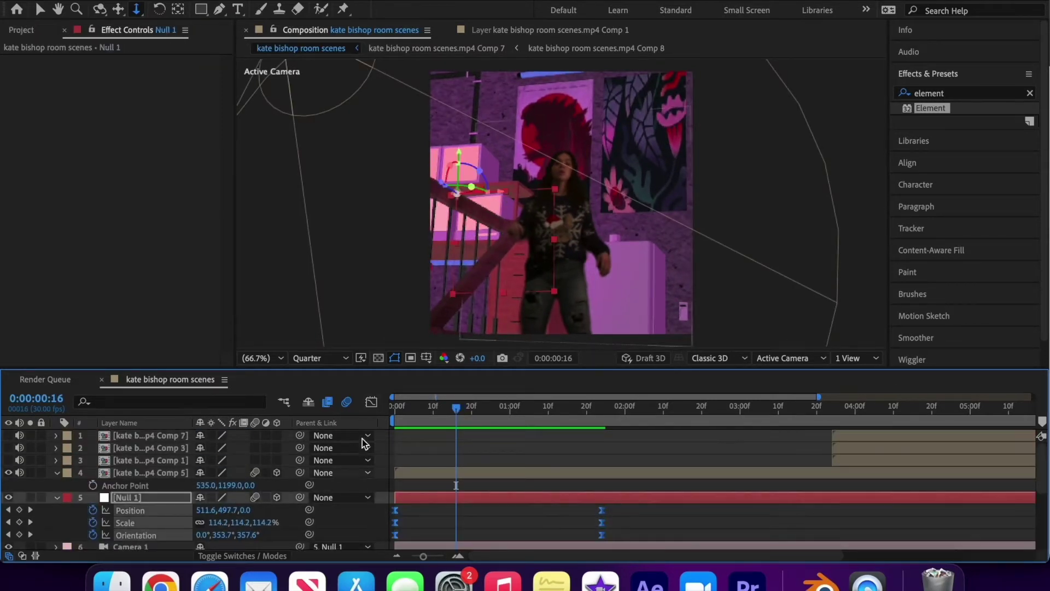
pyautogui.click(371, 403)
pyautogui.moveTo(653, 459); pyautogui.dragTo(387, 520)
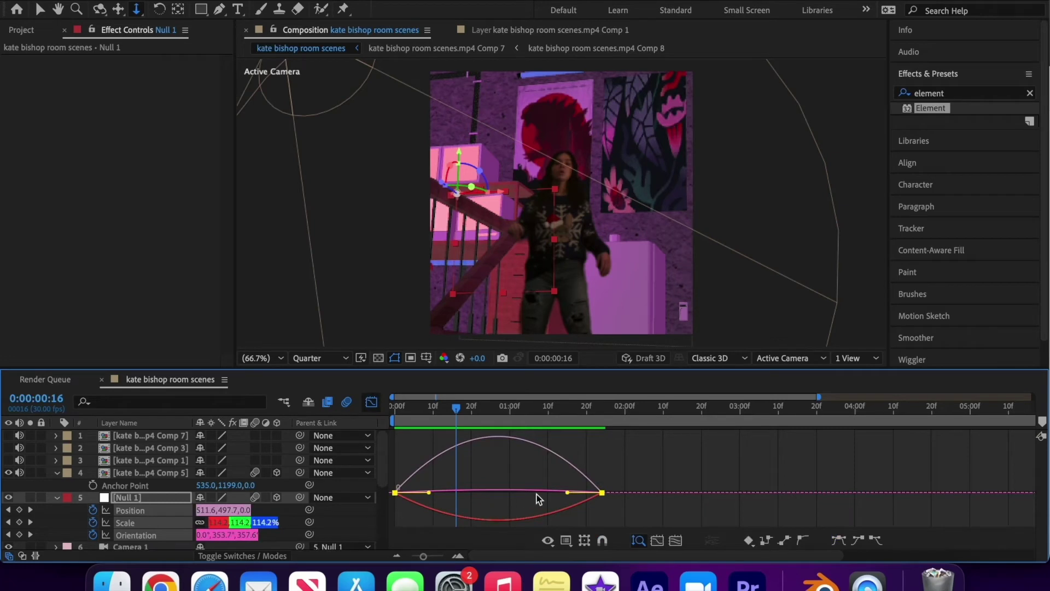
pyautogui.moveTo(568, 493); pyautogui.dragTo(522, 493)
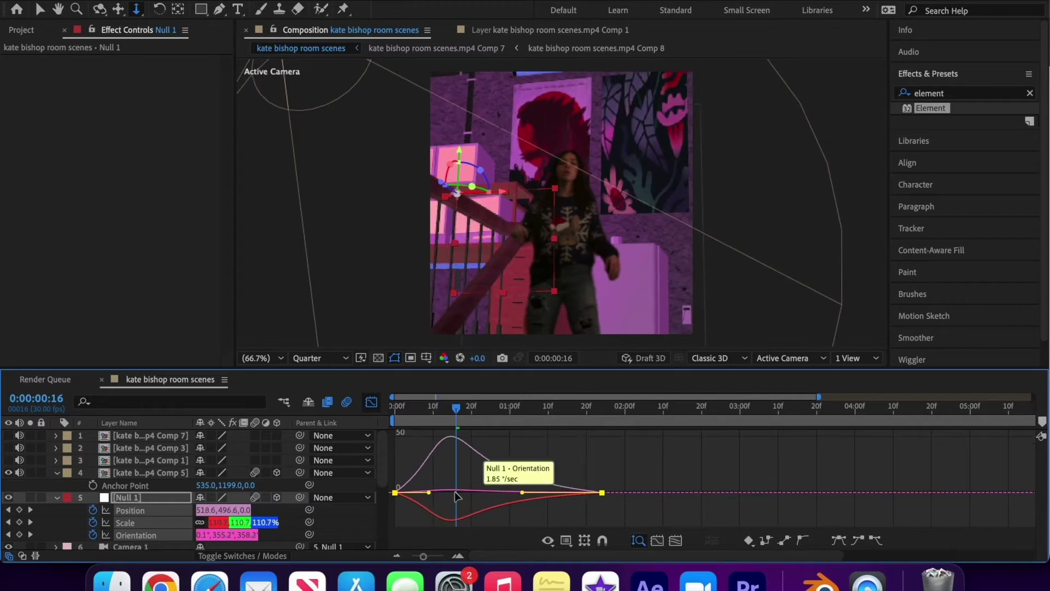
pyautogui.moveTo(428, 495); pyautogui.dragTo(437, 494)
pyautogui.click(371, 402)
# Preview the reshaped null movement from the first frame and check its timing around 0:00:00:16
pyautogui.press('p')
pyautogui.press('Home')
pyautogui.press('space')
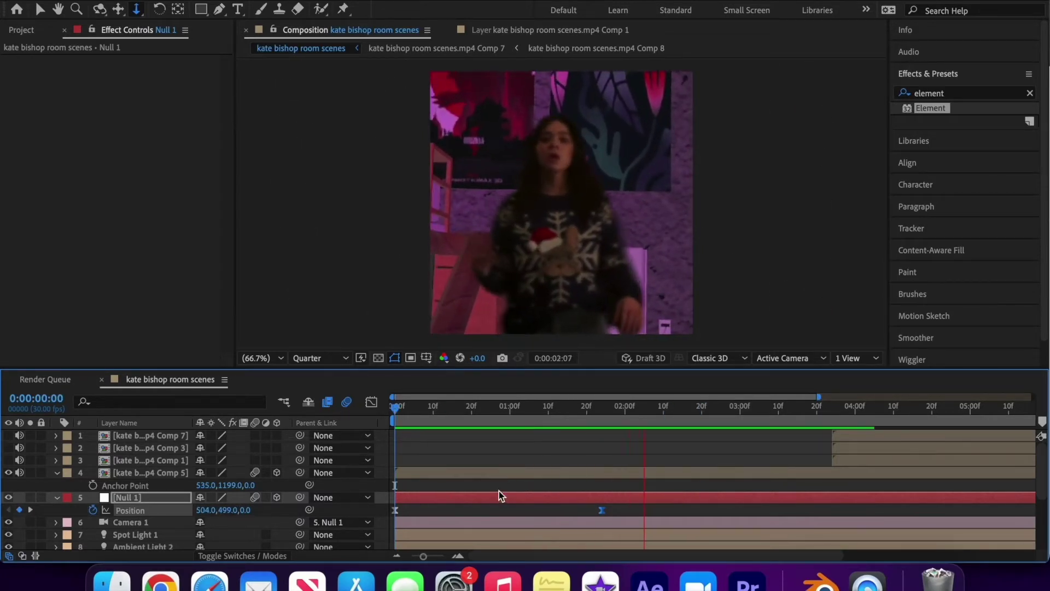
pyautogui.press('space')
pyautogui.press('u')
pyautogui.press('u')
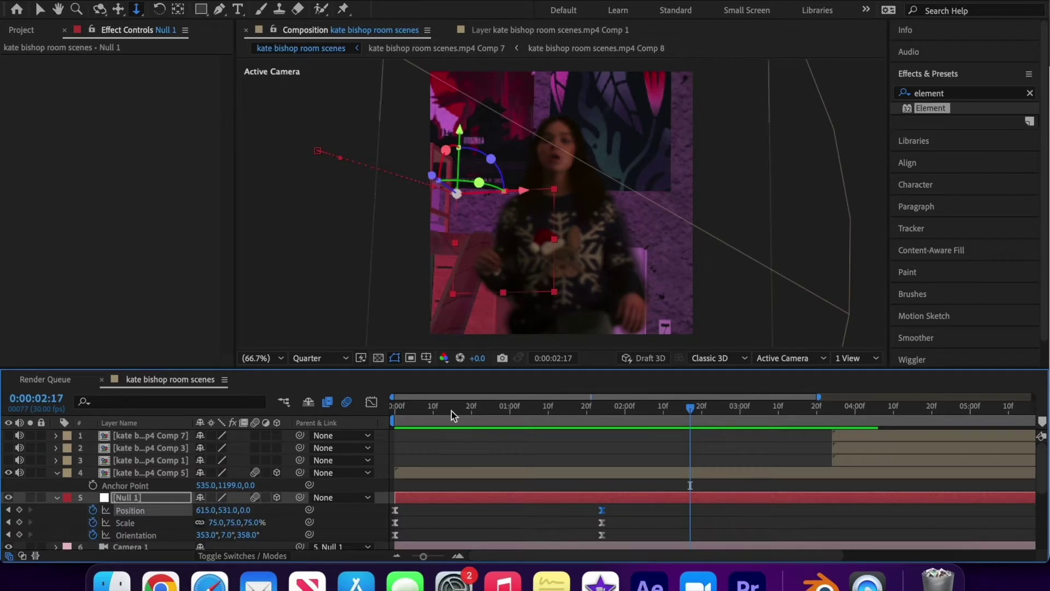
pyautogui.scroll(-5, 446, 431)
pyautogui.scroll(-1, 445, 425)
pyautogui.moveTo(446, 425); pyautogui.dragTo(455, 423)
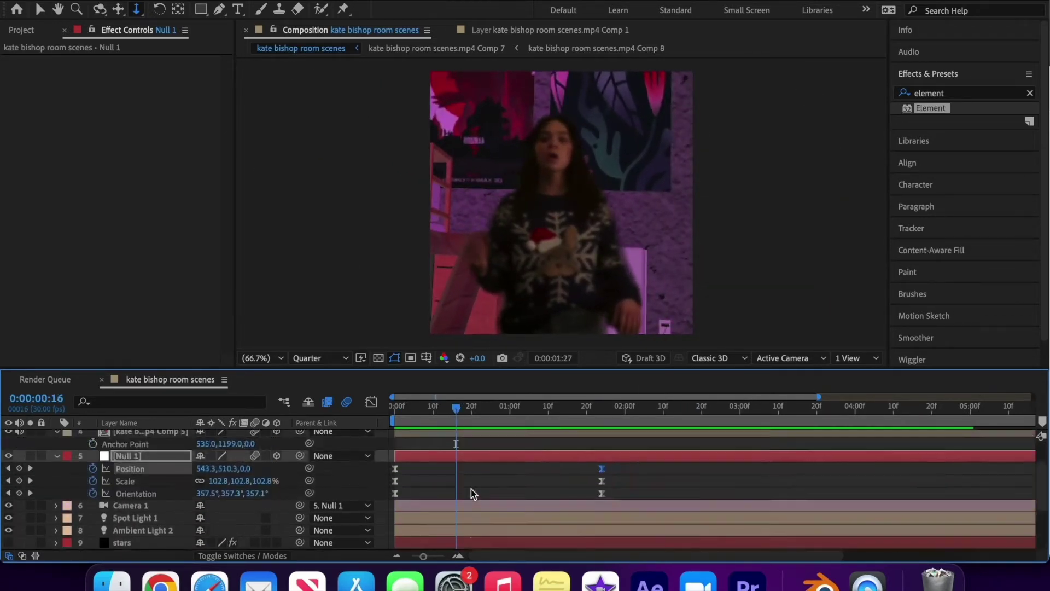
# Duplicate Null 1 and delete the position, scale and orientation keyframes from the copy
pyautogui.press('u')
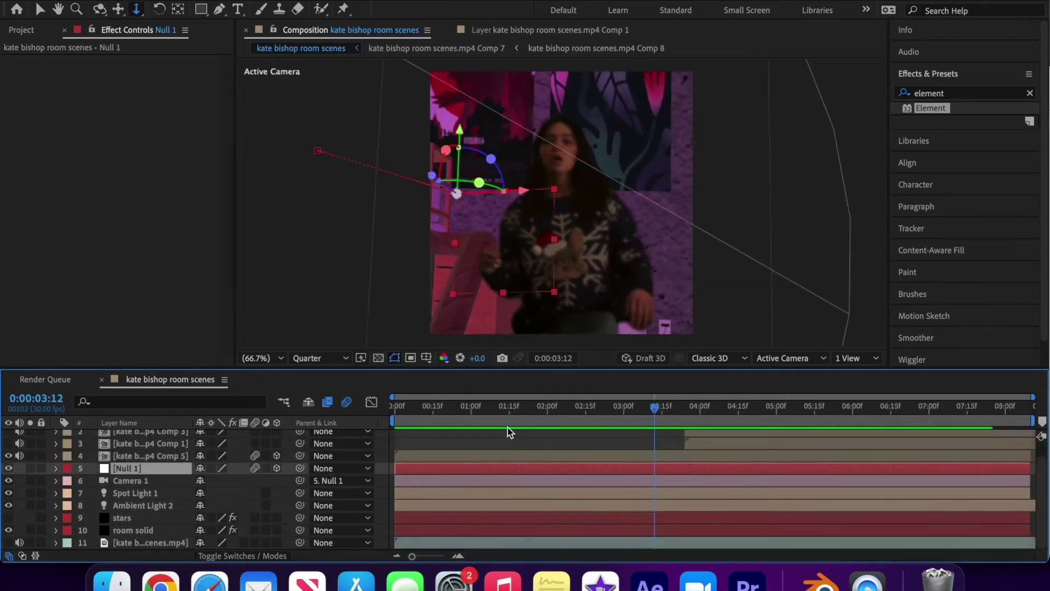
pyautogui.press('u')
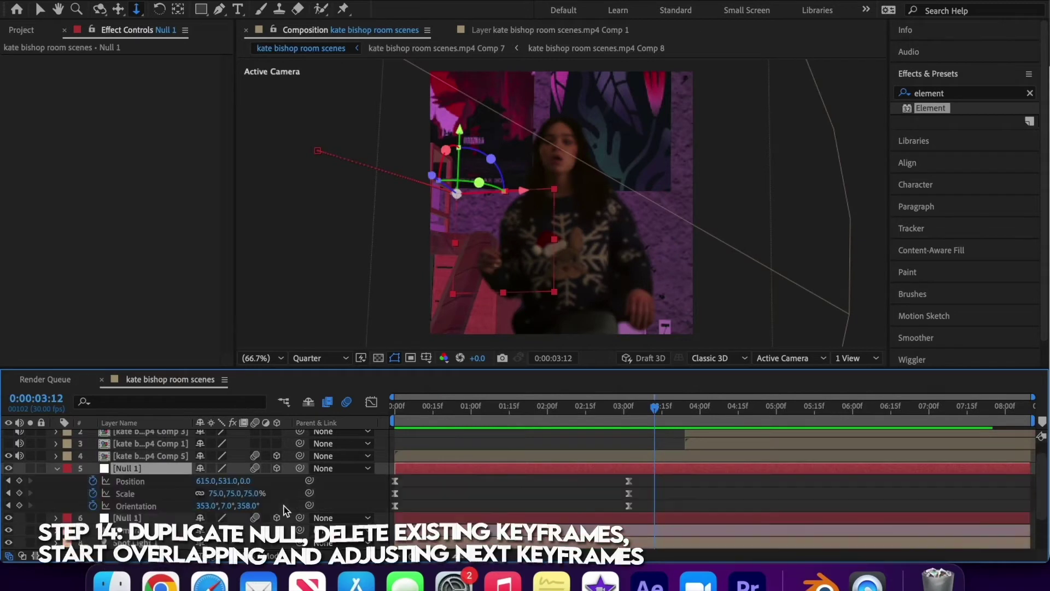
pyautogui.moveTo(635, 502); pyautogui.dragTo(385, 472)
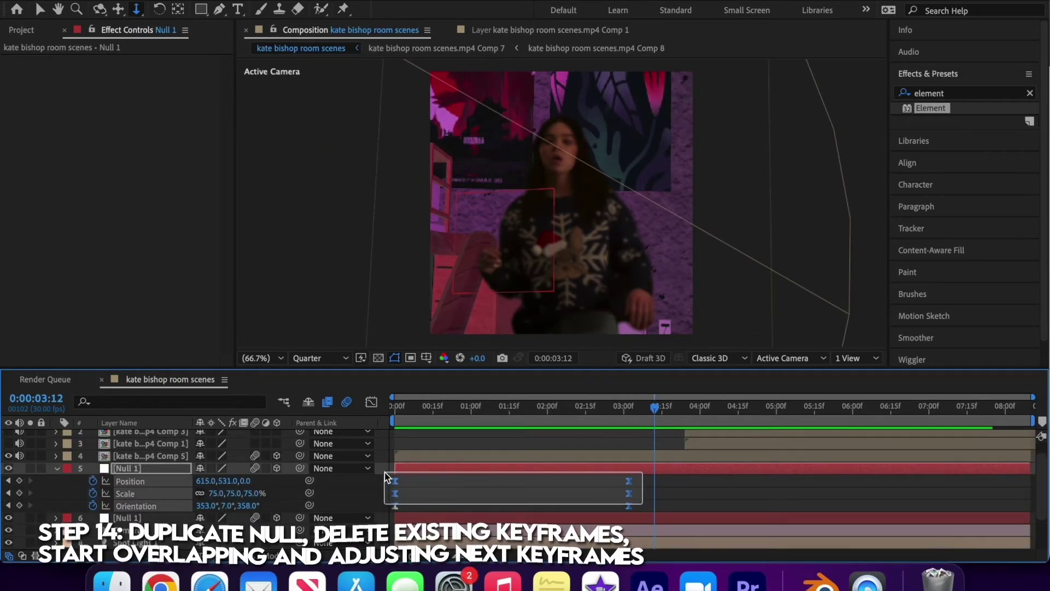
pyautogui.press('Delete')
pyautogui.press('F2')
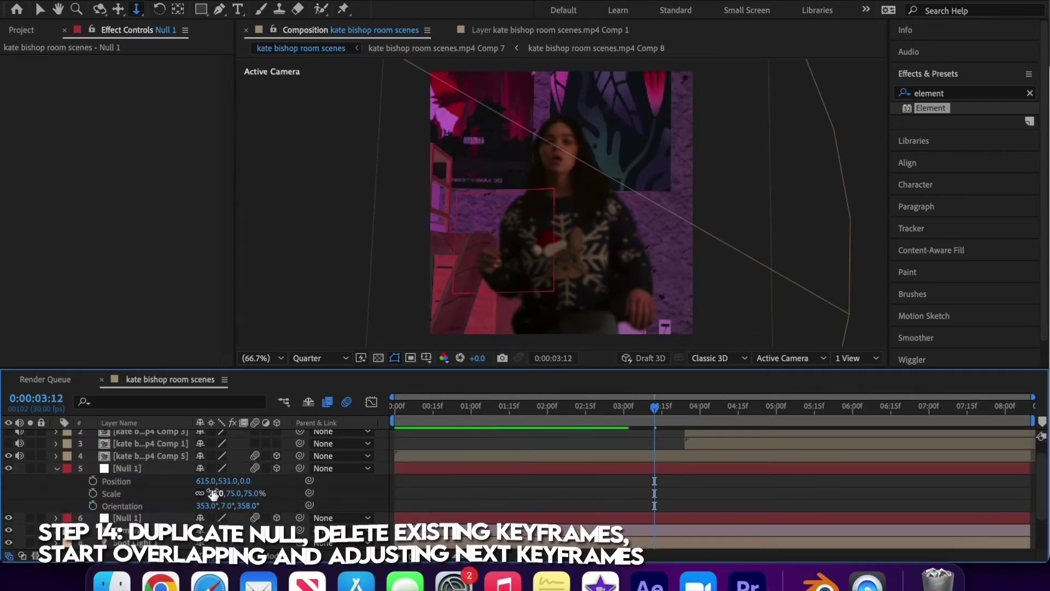
# Parent the original null to its duplicate and keyframe the duplicate's position, scale and orientation at 0:00:02:13
pyautogui.moveTo(561, 421)
pyautogui.mouseDown()
pyautogui.moveTo(605, 420)
pyautogui.moveTo(581, 420)
pyautogui.mouseUp()
pyautogui.click(566, 517)
pyautogui.press('u')
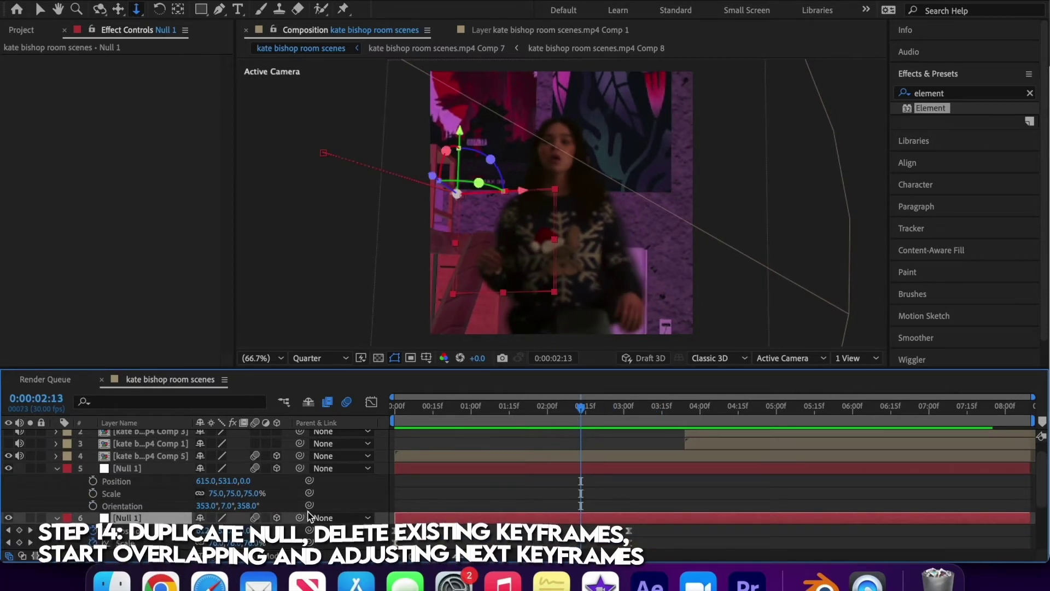
pyautogui.moveTo(300, 517); pyautogui.dragTo(141, 470)
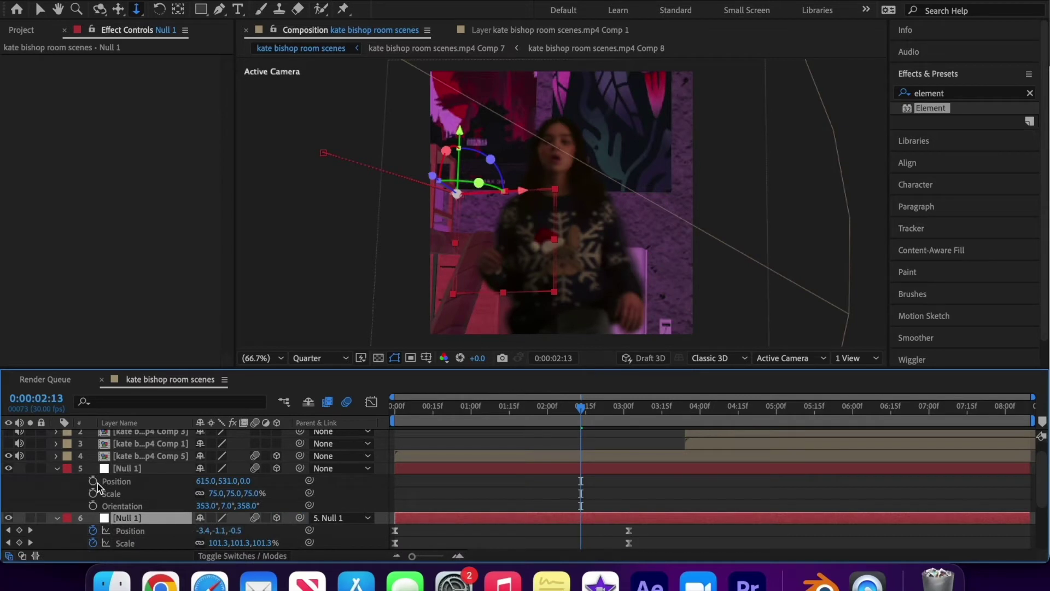
pyautogui.click(93, 480)
pyautogui.click(93, 493)
pyautogui.click(93, 506)
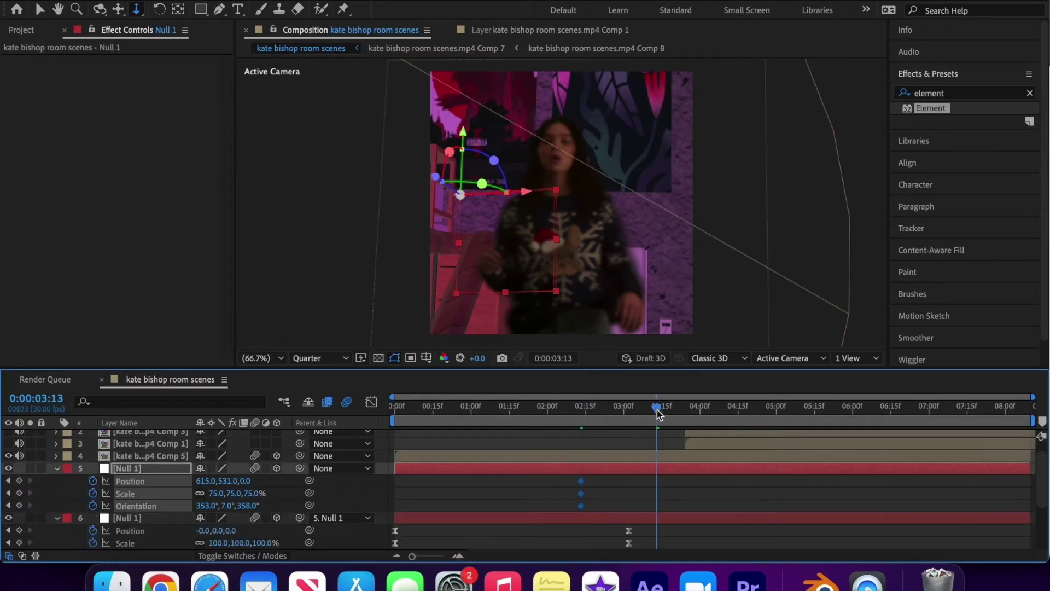
# Adjust the duplicate null's orientation at 0:00:03:24, where the next clip begins, leaving its first keyframes alone
pyautogui.moveTo(658, 409); pyautogui.dragTo(685, 409)
pyautogui.click(698, 489)
pyautogui.click(693, 443)
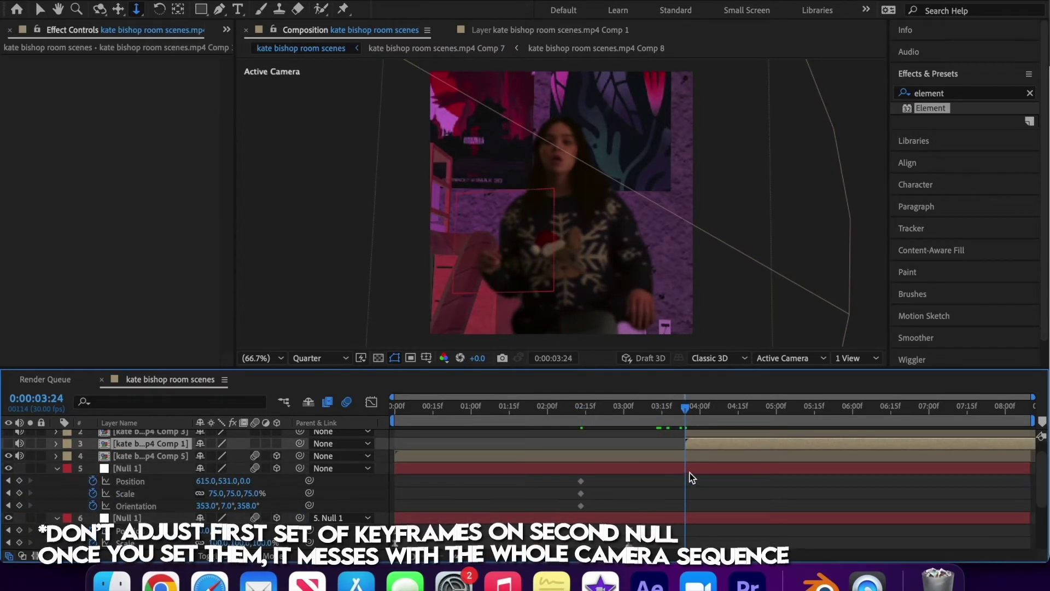
pyautogui.click(690, 471)
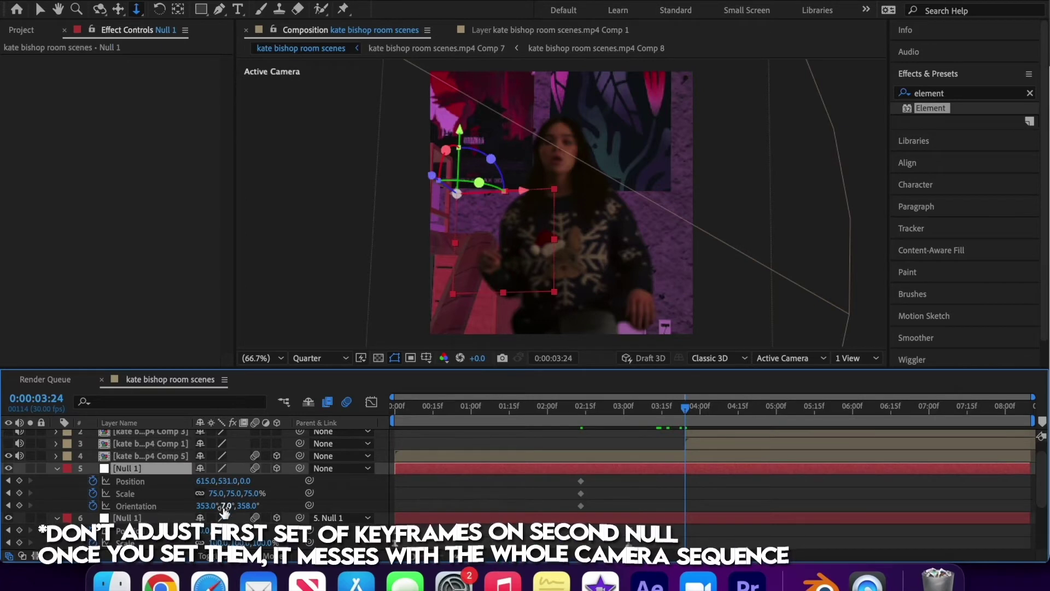
pyautogui.moveTo(210, 505)
pyautogui.mouseDown()
pyautogui.moveTo(245, 504)
pyautogui.moveTo(213, 504)
pyautogui.mouseUp()
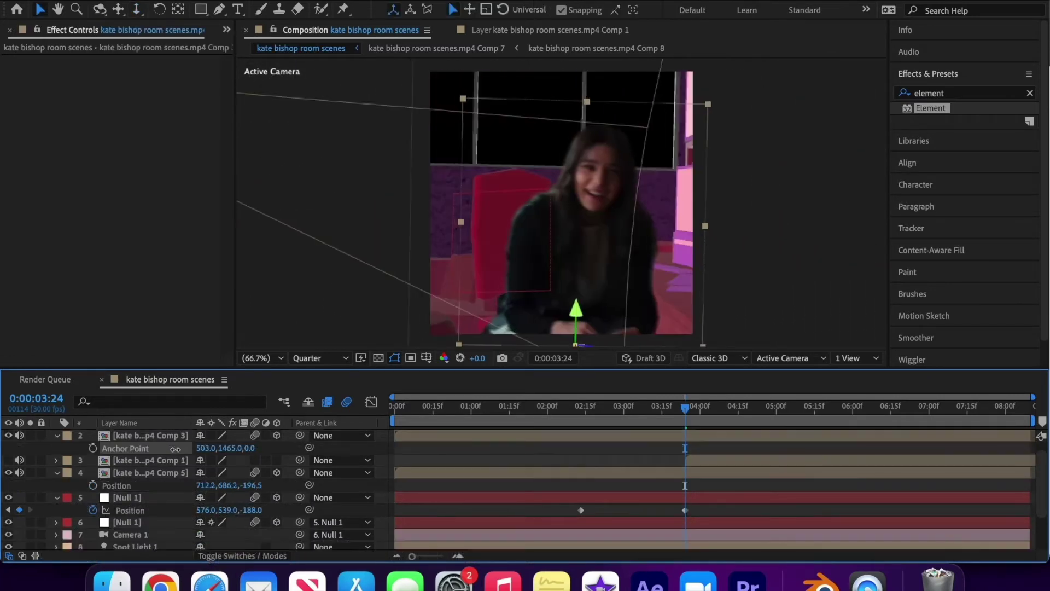
# Shift the Comp 3 clip's anchor point to 545, 1486, 0 and set the duplicate null's position to 576, 535, -188 at 0:00:03:24
pyautogui.moveTo(175, 449); pyautogui.dragTo(235, 465)
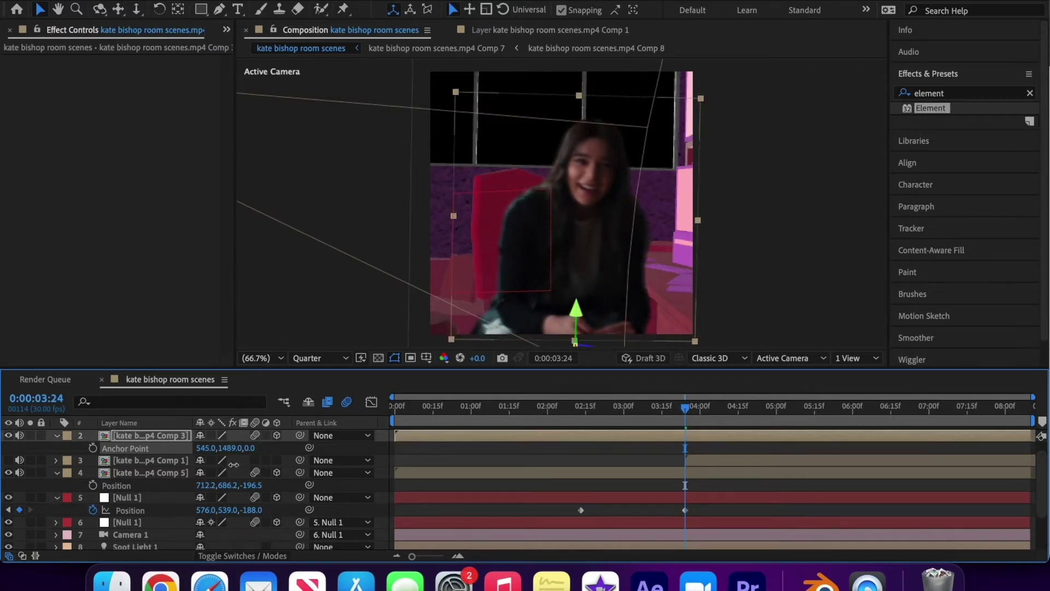
pyautogui.click(673, 496)
pyautogui.moveTo(218, 510); pyautogui.dragTo(214, 516)
pyautogui.press('u')
pyautogui.press('u')
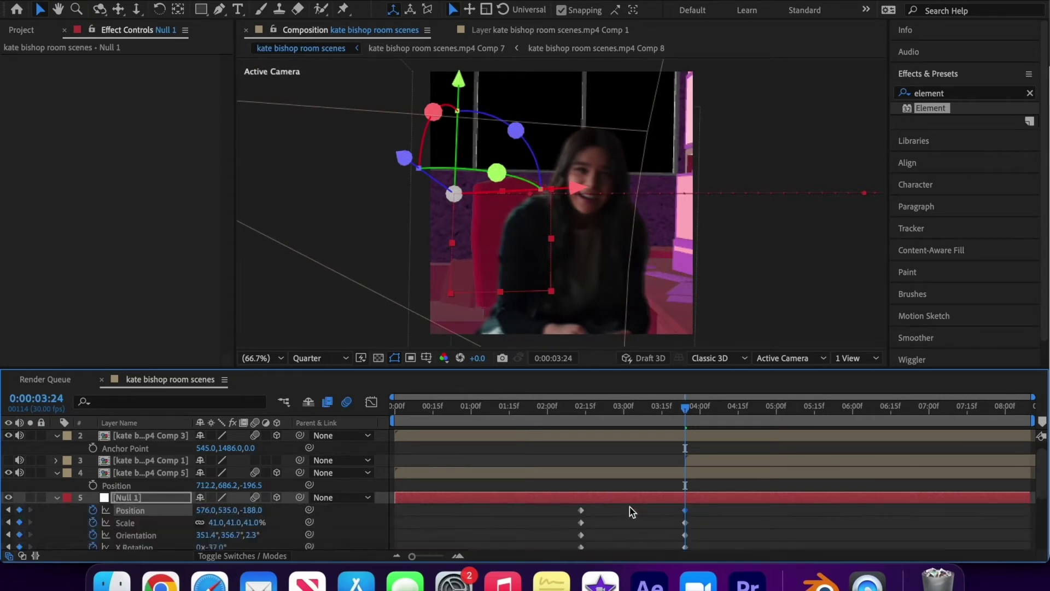
# Move the duplicate null's end keyframes to 0:00:05:07 and apply Easy Ease to all of its keyframes
pyautogui.scroll(-3, 630, 507)
pyautogui.press('space')
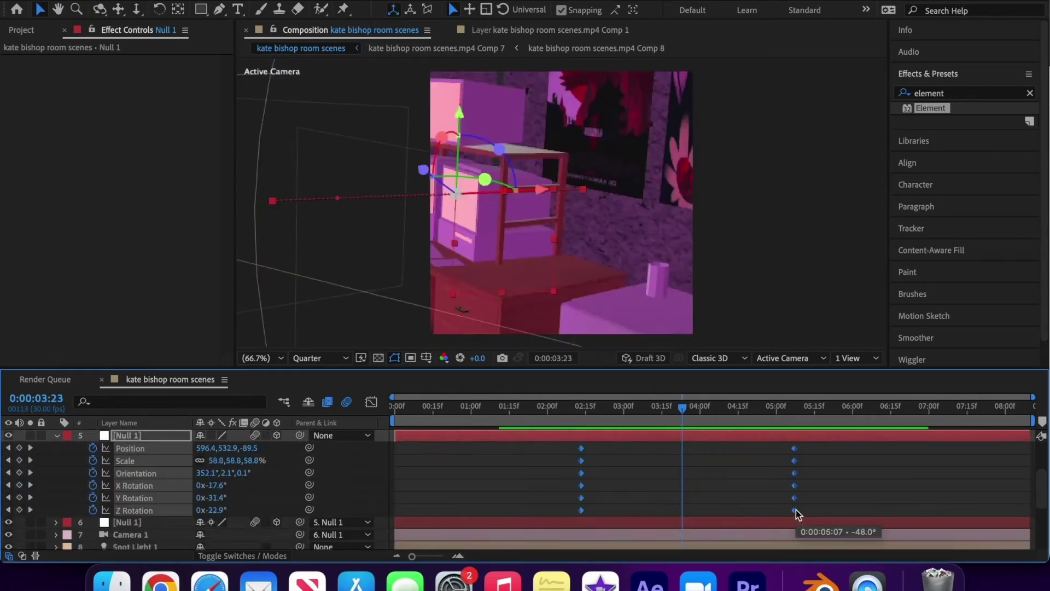
pyautogui.rightClick(796, 509)
pyautogui.moveTo(811, 546)
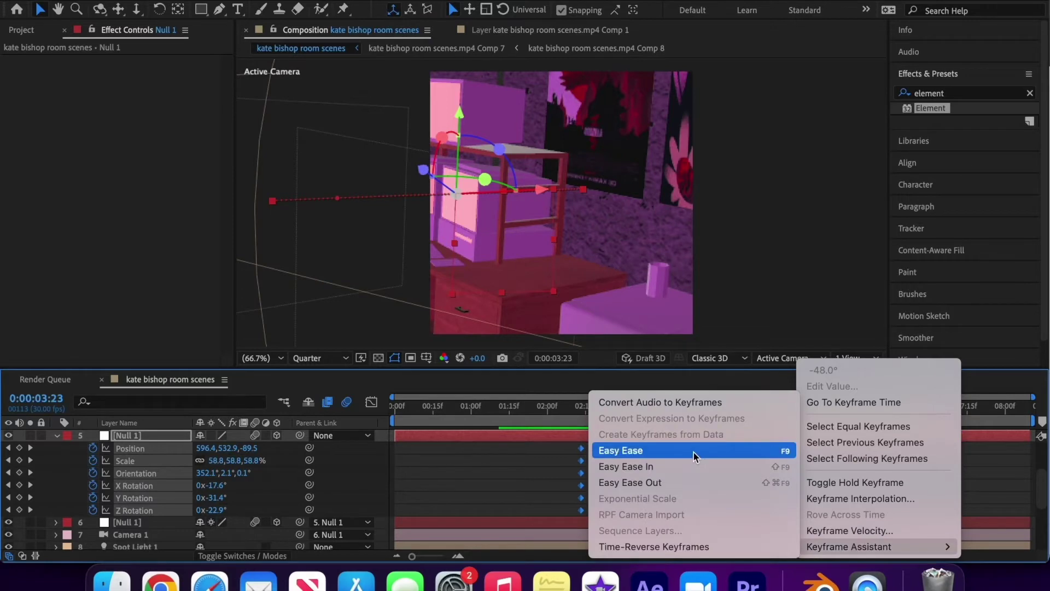
pyautogui.click(684, 452)
# Reshape the duplicate null's speed curves into a sharp peak near 0:00:03:23 and preview the camera move from 0:00:02:17
pyautogui.click(371, 402)
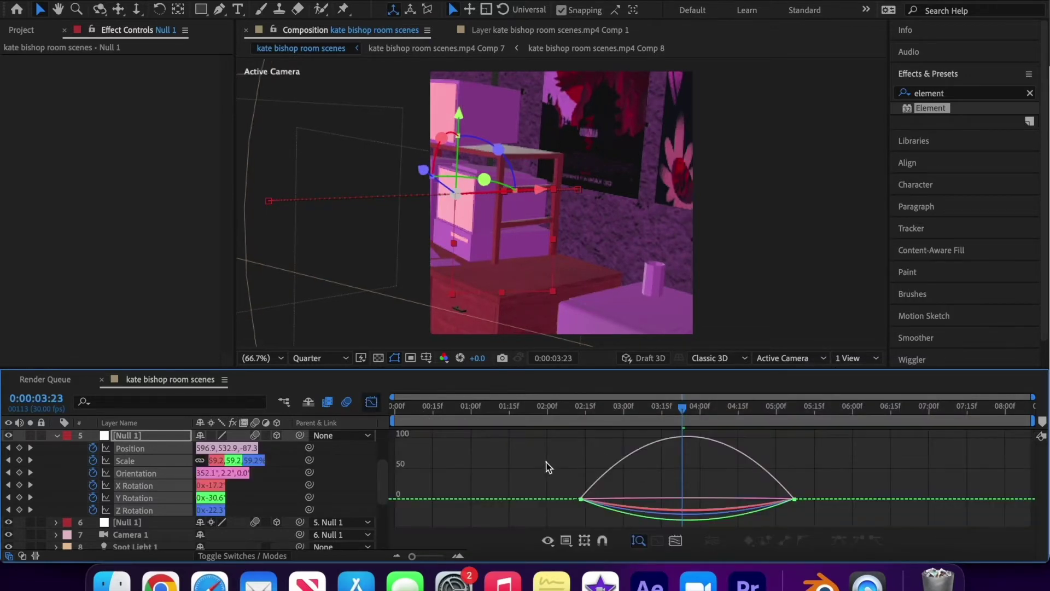
pyautogui.moveTo(549, 467); pyautogui.dragTo(855, 520)
pyautogui.moveTo(617, 502); pyautogui.dragTo(636, 499)
pyautogui.moveTo(759, 502); pyautogui.dragTo(712, 499)
pyautogui.moveTo(635, 500); pyautogui.dragTo(656, 501)
pyautogui.press('space')
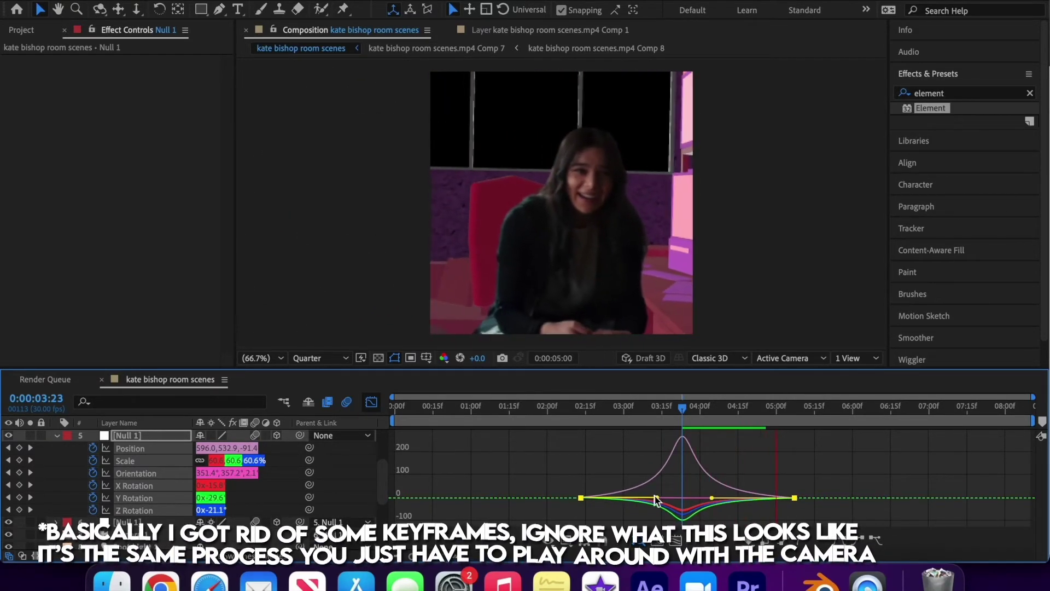
pyautogui.moveTo(688, 415); pyautogui.dragTo(593, 418)
pyautogui.press('space')
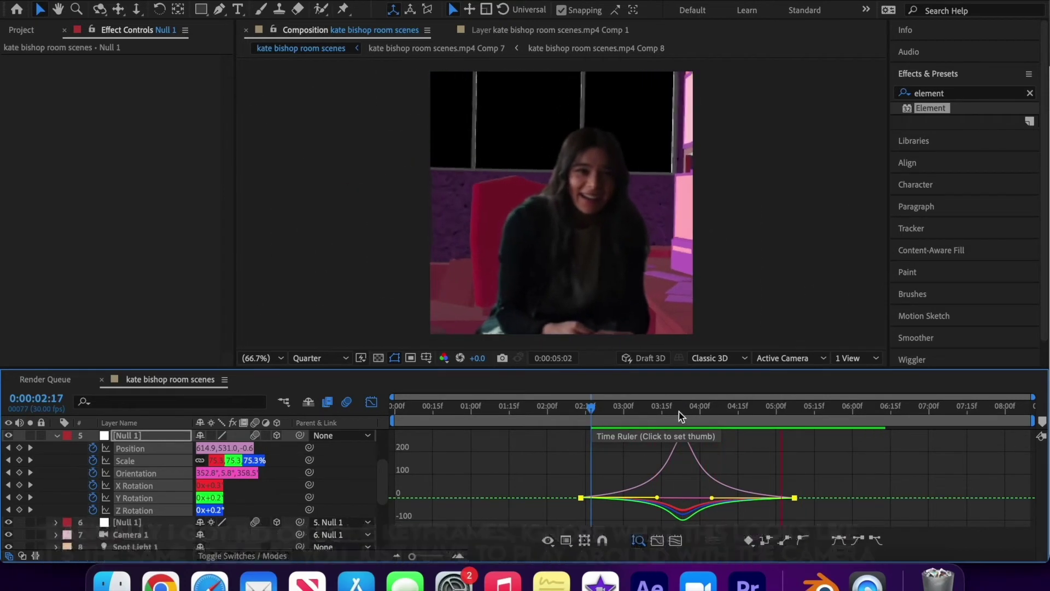
pyautogui.press('space')
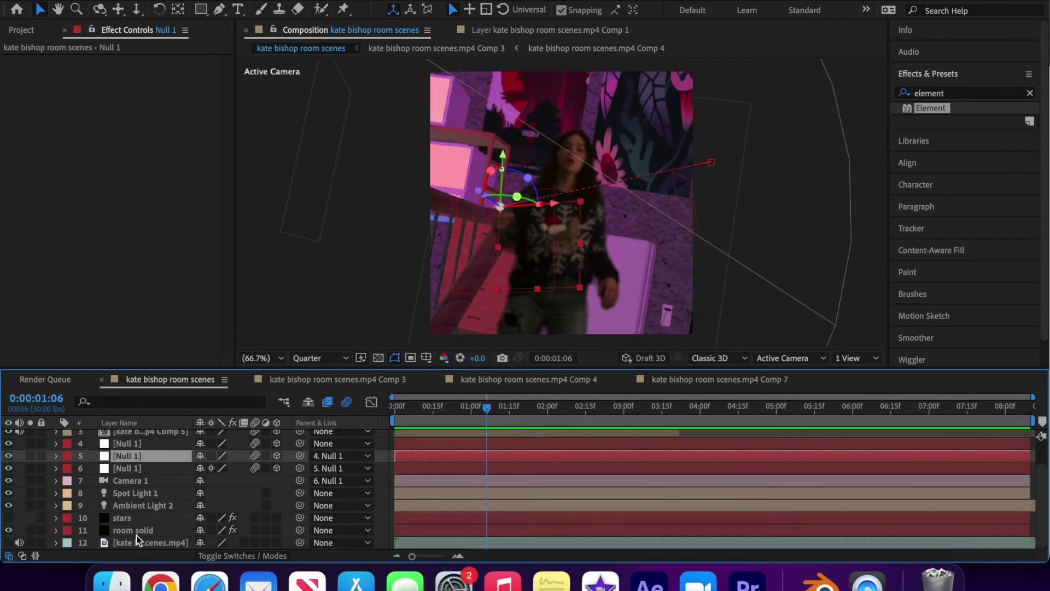
# Duplicate the room solid layer and place the copy directly above the Comp 3 clip, viewing the scene at 0:00:06:07
pyautogui.click(139, 534)
pyautogui.moveTo(679, 412); pyautogui.dragTo(870, 418)
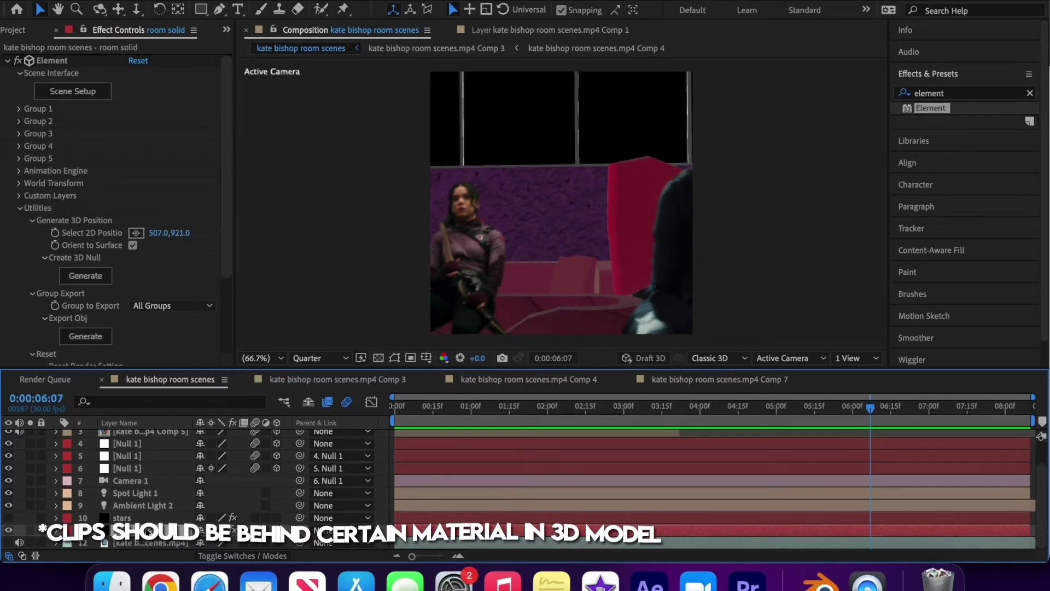
pyautogui.press('super+d')
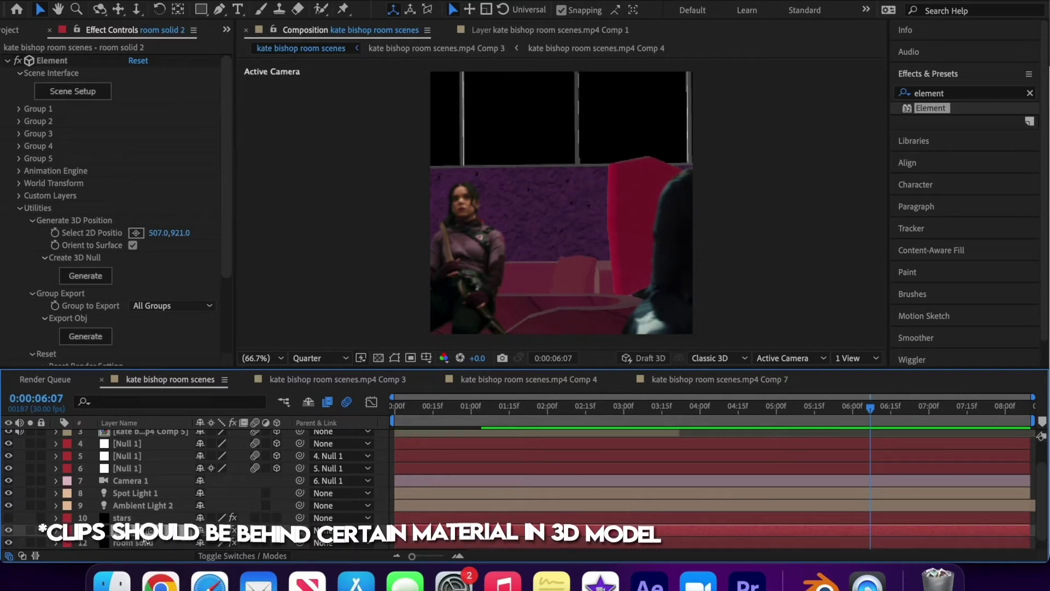
pyautogui.scroll(-1, 191, 486)
pyautogui.moveTo(147, 502); pyautogui.dragTo(145, 447)
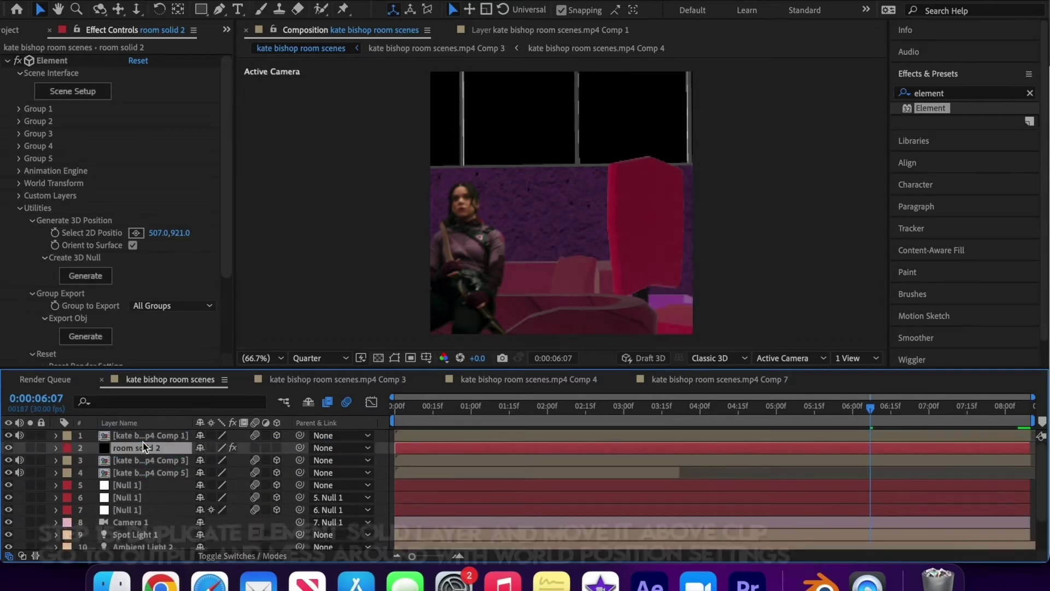
# Set the duplicated room solid's Element output to show World Position
pyautogui.scroll(-4, 99, 282)
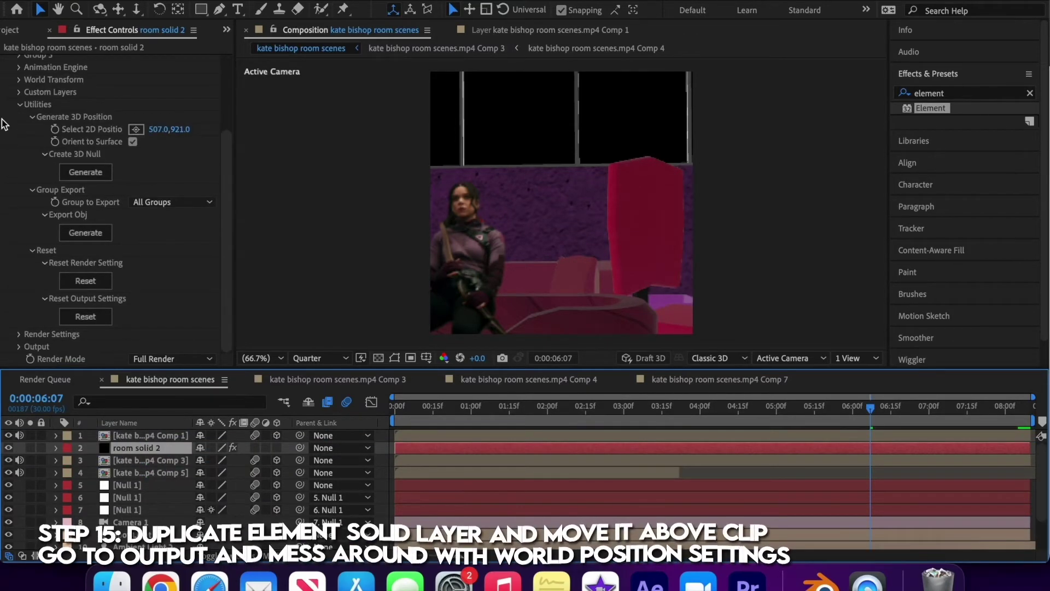
pyautogui.click(20, 105)
pyautogui.click(19, 233)
pyautogui.scroll(-3, 66, 230)
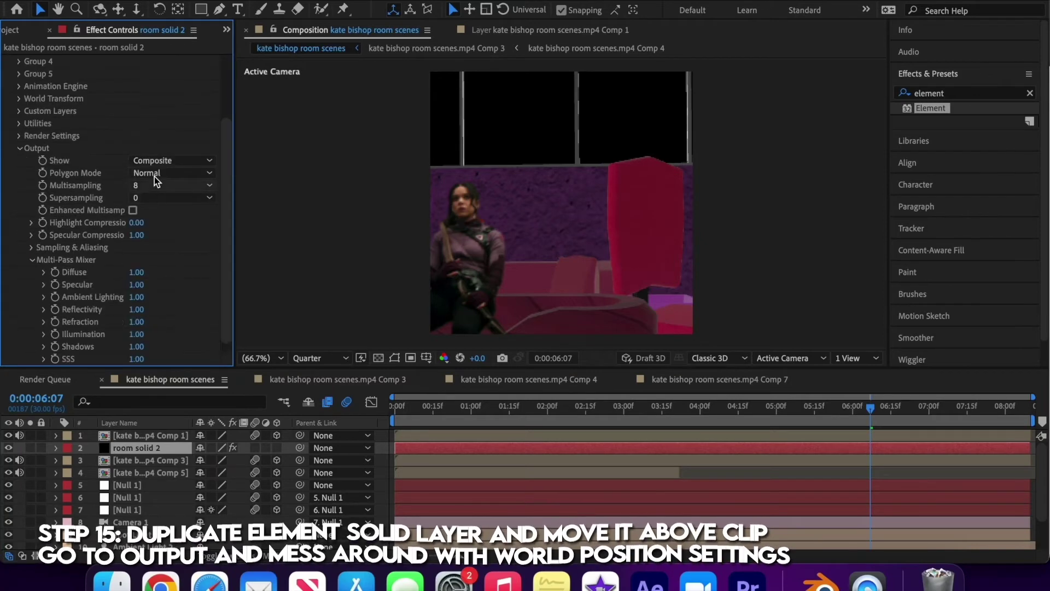
pyautogui.click(173, 161)
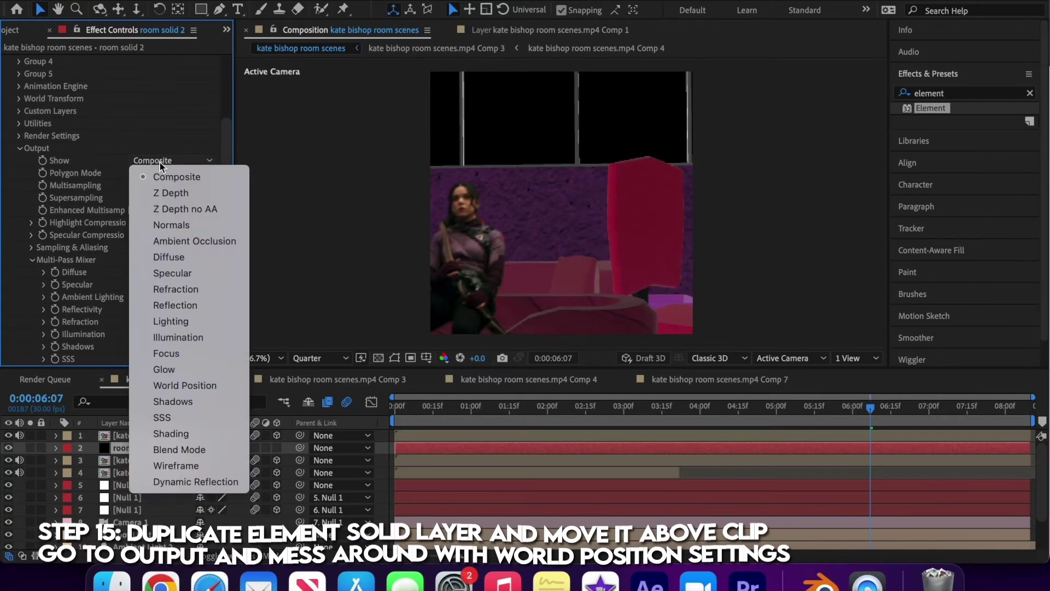
pyautogui.click(184, 389)
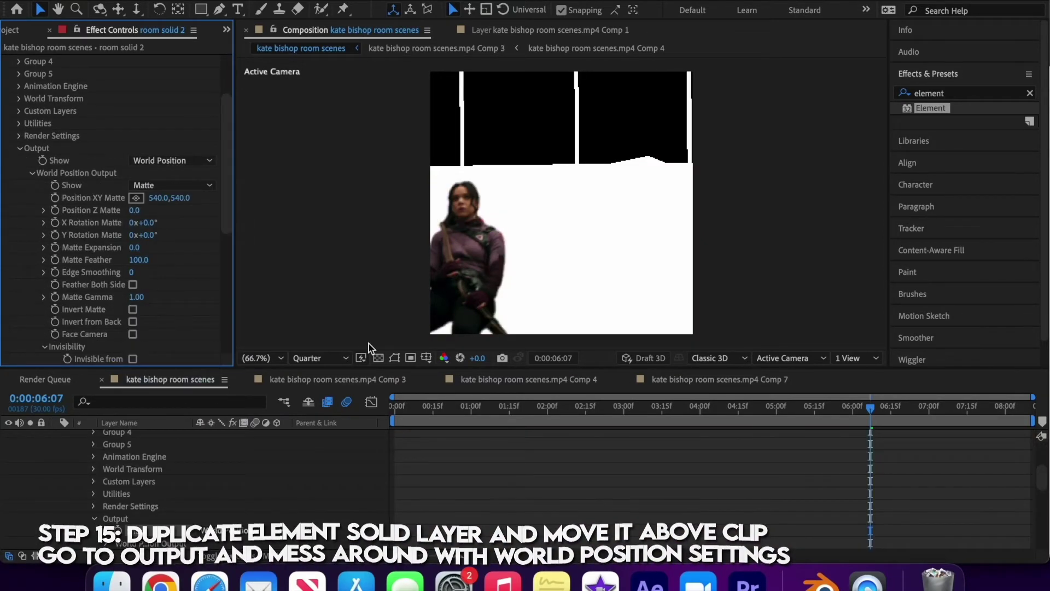
# Hide the Comp 1 clip and view the world position matte from Custom View 1
pyautogui.scroll(5, 6, 475)
pyautogui.click(9, 435)
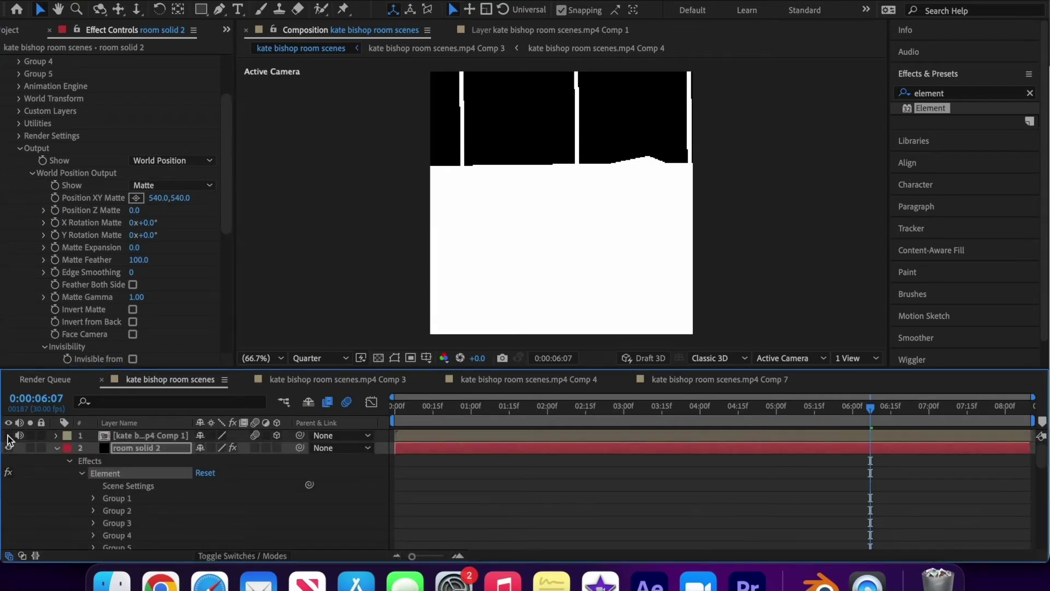
pyautogui.click(783, 358)
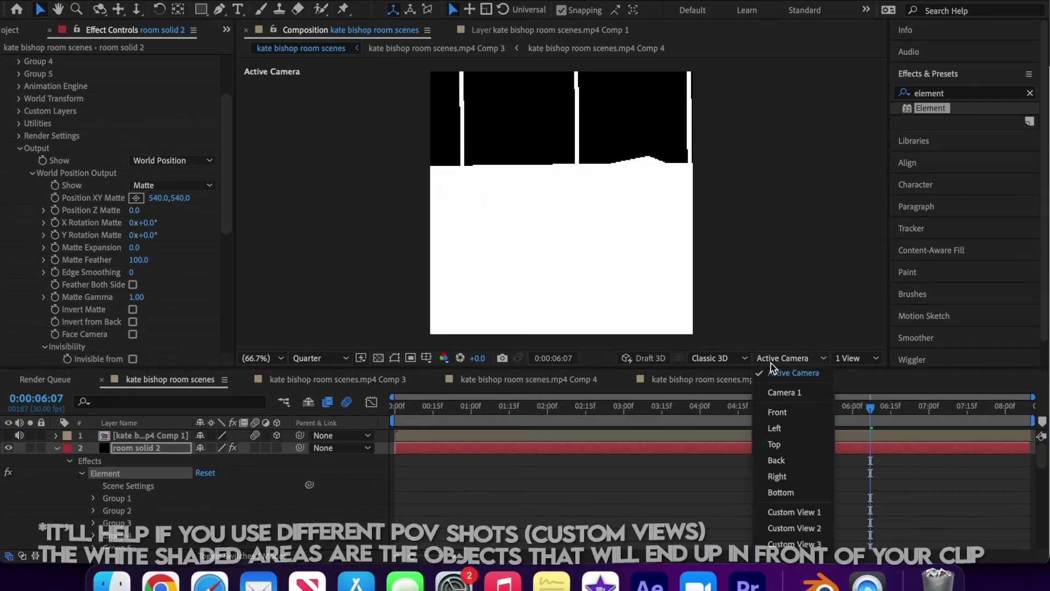
pyautogui.click(785, 514)
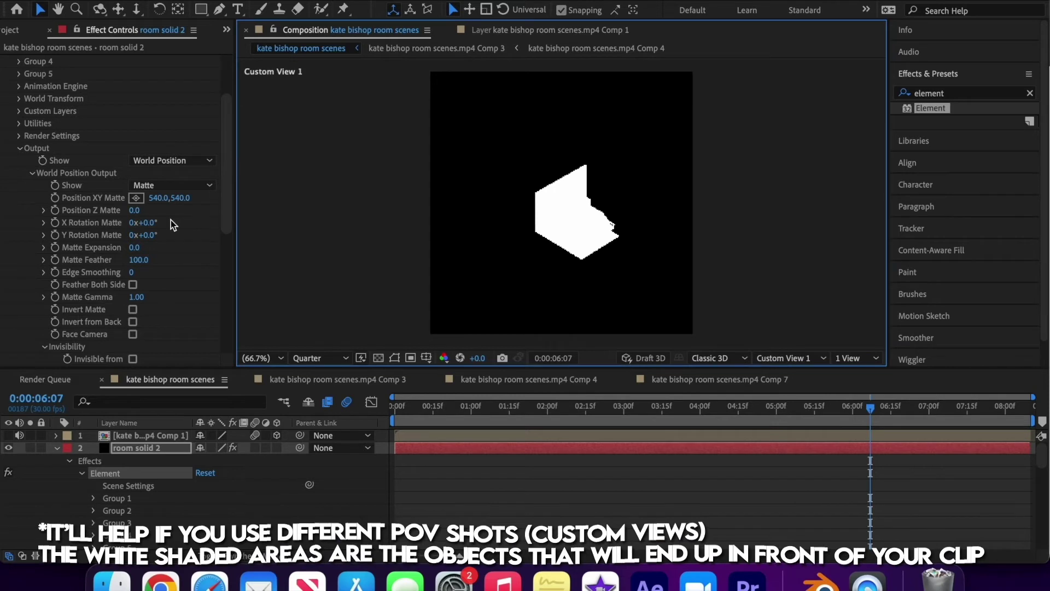
# Set the world position output's Matte Feather to 0, Position Z Matte to 50 and Y Rotation Matte to -110°
pyautogui.moveTo(142, 259); pyautogui.dragTo(144, 260)
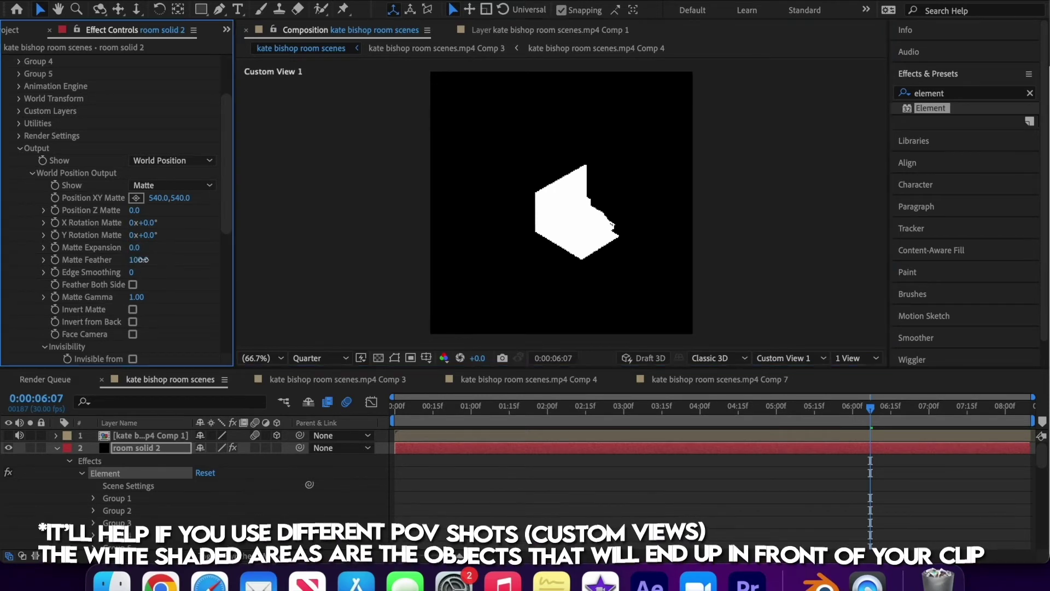
pyautogui.moveTo(134, 210)
pyautogui.mouseDown()
pyautogui.moveTo(118, 210)
pyautogui.moveTo(152, 217)
pyautogui.mouseUp()
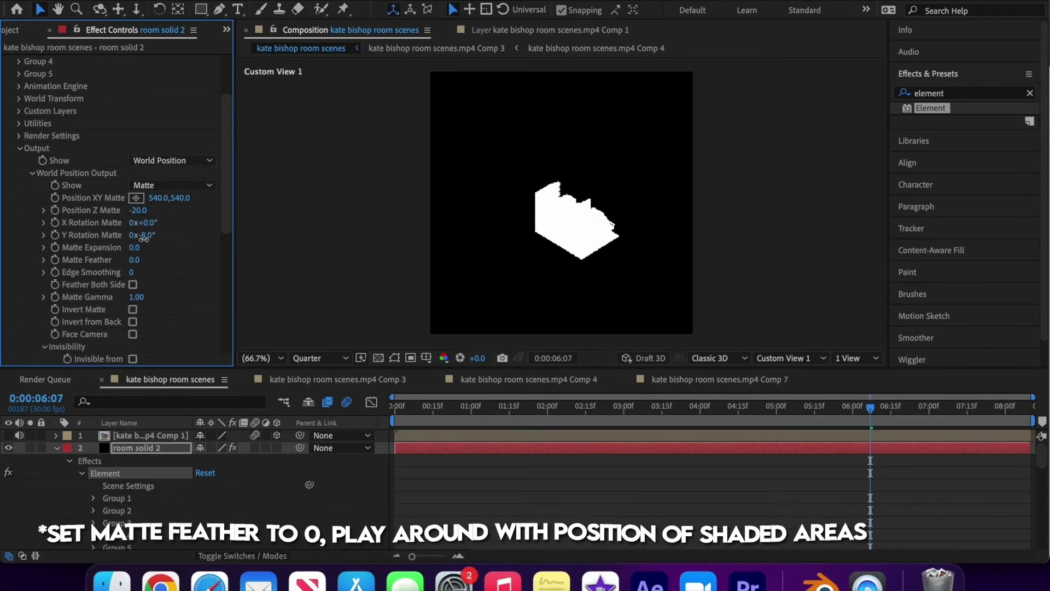
pyautogui.moveTo(147, 236); pyautogui.dragTo(125, 243)
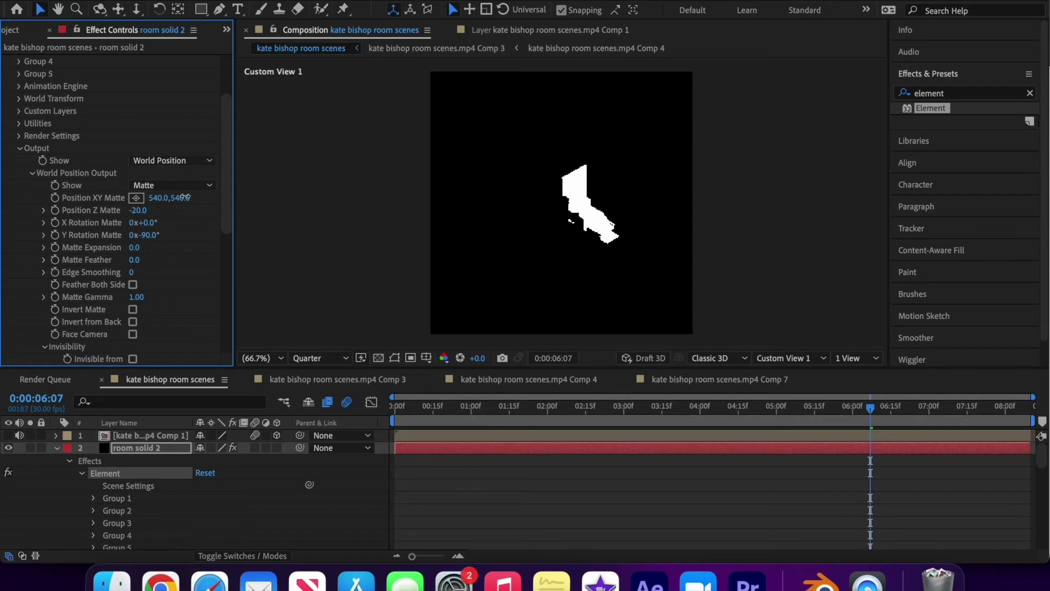
pyautogui.moveTo(179, 198); pyautogui.dragTo(121, 221)
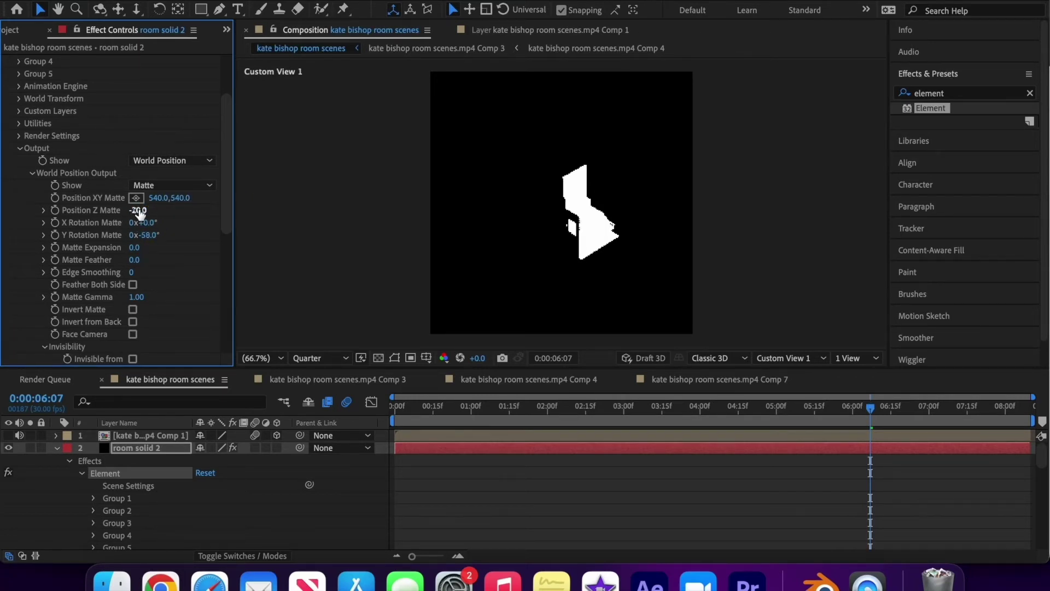
pyautogui.moveTo(140, 213); pyautogui.dragTo(83, 213)
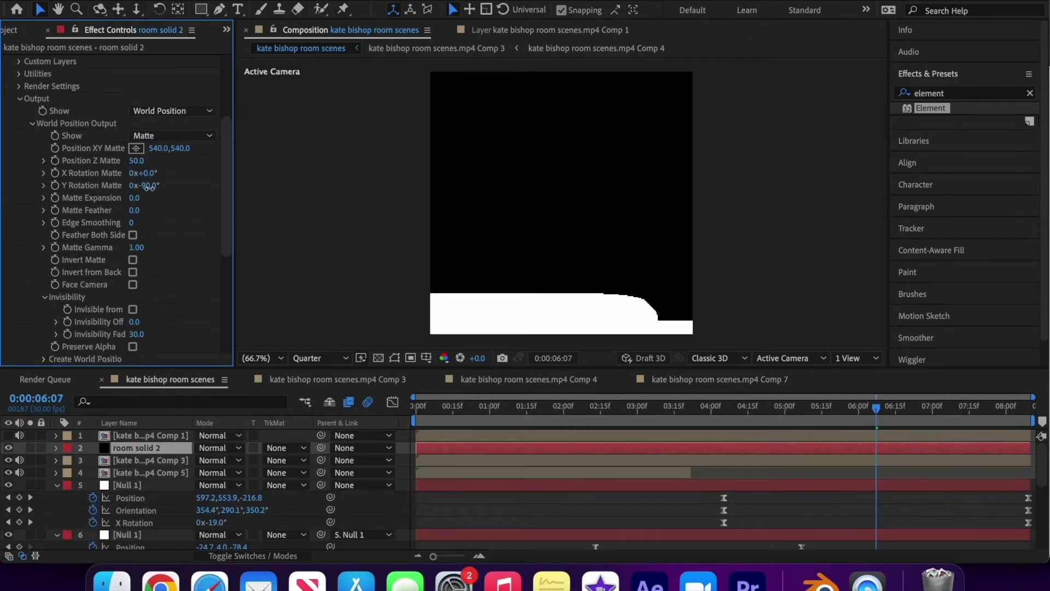
pyautogui.moveTo(150, 187); pyautogui.dragTo(151, 187)
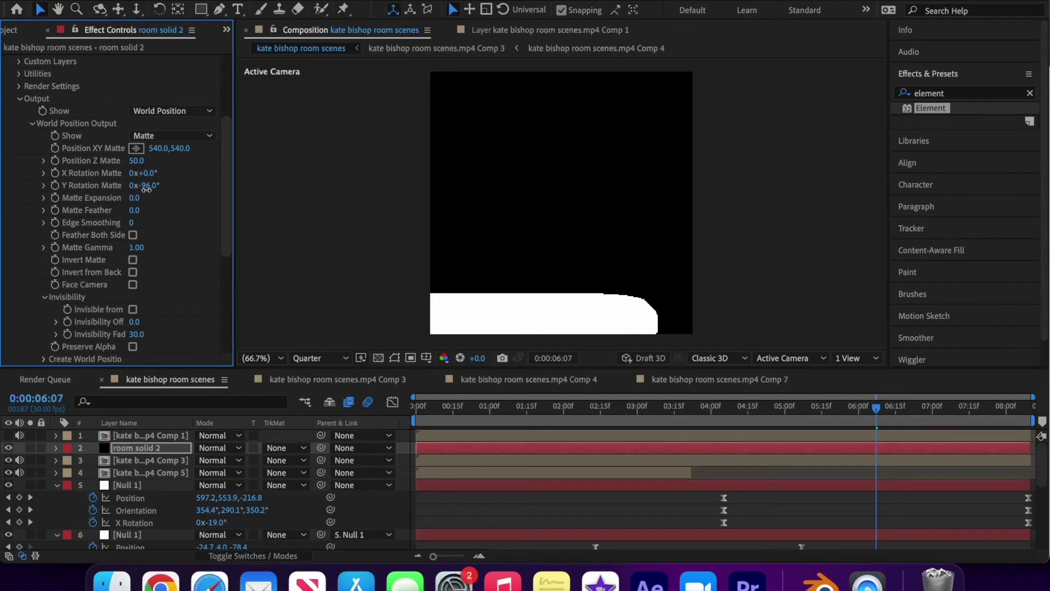
pyautogui.moveTo(139, 189); pyautogui.dragTo(137, 191)
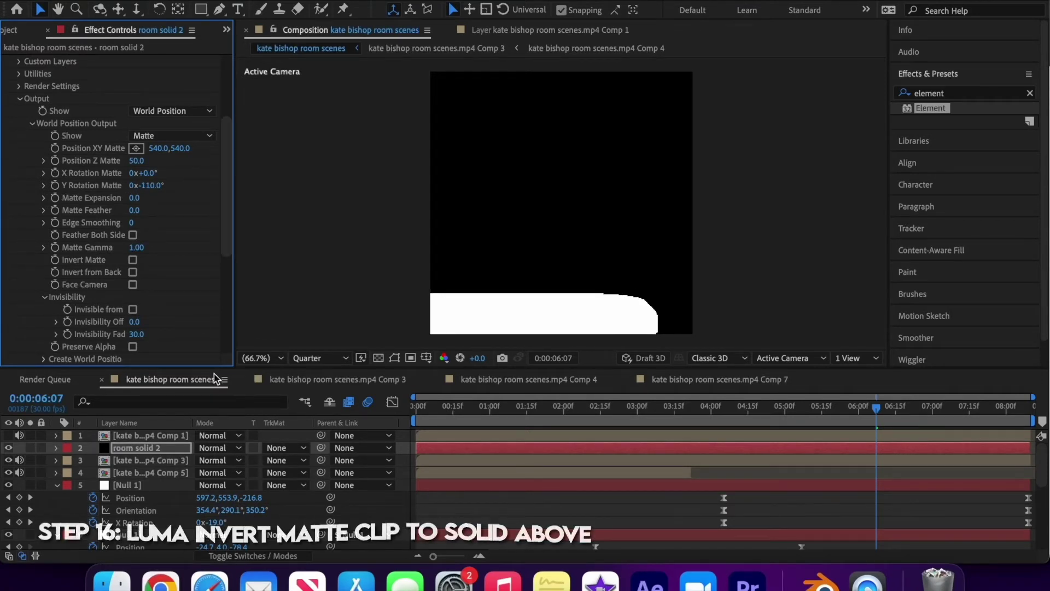
# Give the Comp 3 clip a luma inverted matte from room solid 2 and adjust the clip's anchor point around 0:00:05:09
pyautogui.click(284, 460)
pyautogui.click(301, 542)
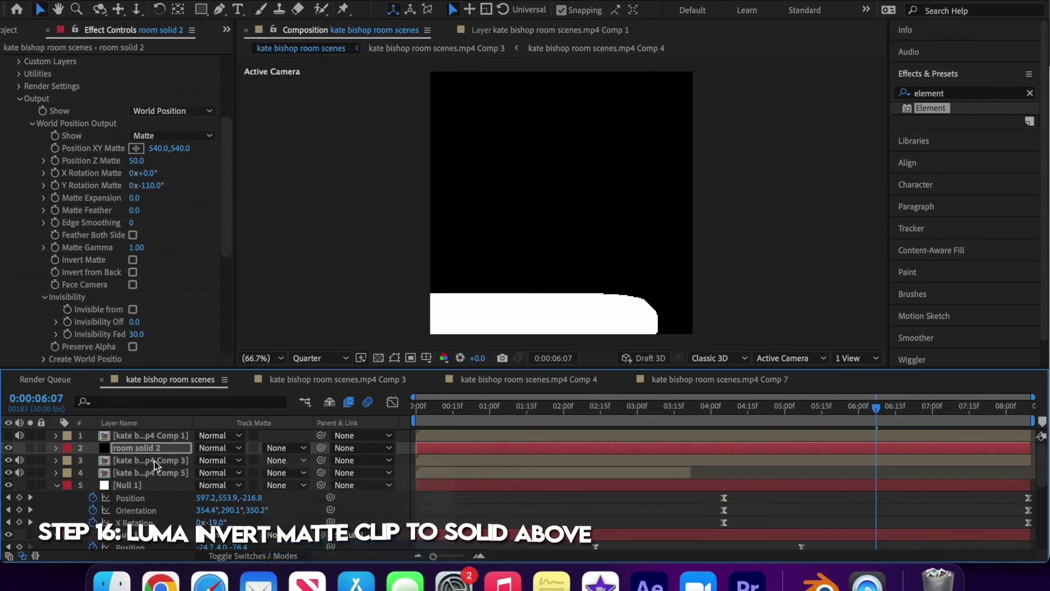
pyautogui.moveTo(754, 412); pyautogui.dragTo(807, 413)
pyautogui.press('a')
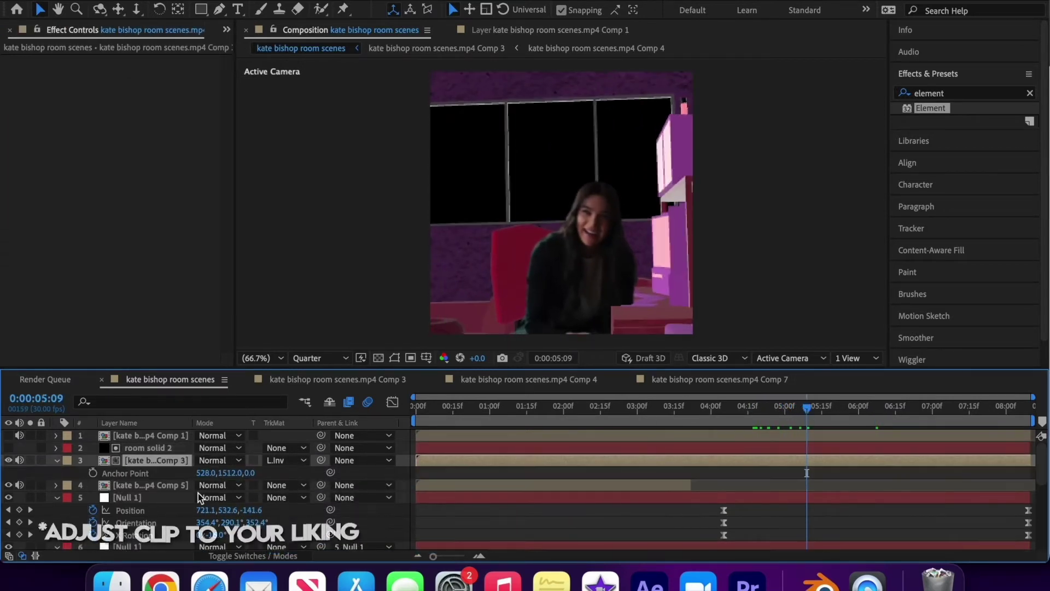
pyautogui.moveTo(206, 474); pyautogui.dragTo(349, 472)
pyautogui.moveTo(835, 417); pyautogui.dragTo(863, 448)
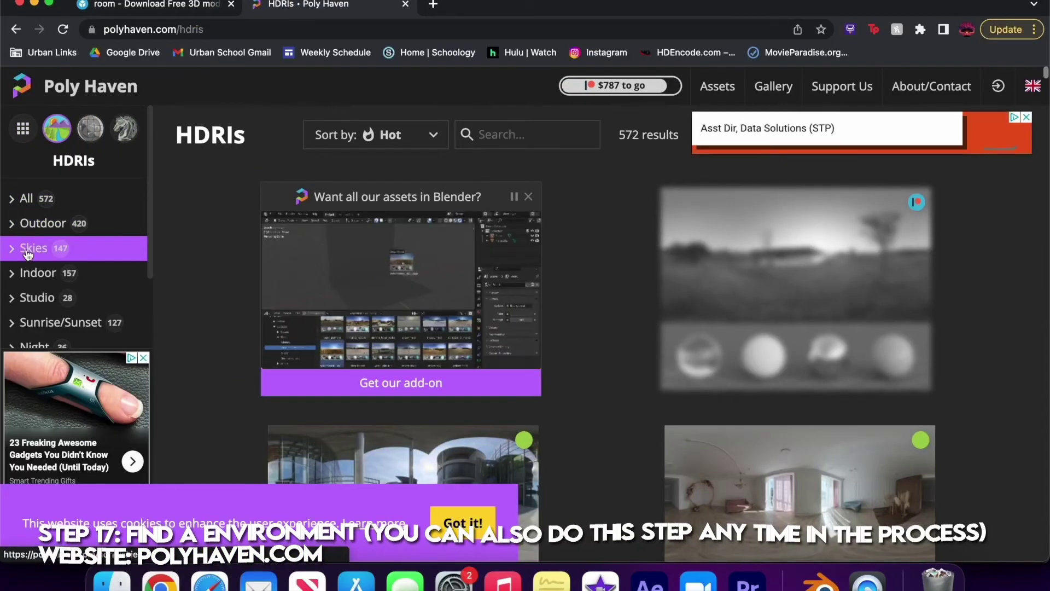
# Browse Poly Haven's Skies HDRIs and their Sunrise/Sunset subcategory for a suitable environment
pyautogui.click(29, 257)
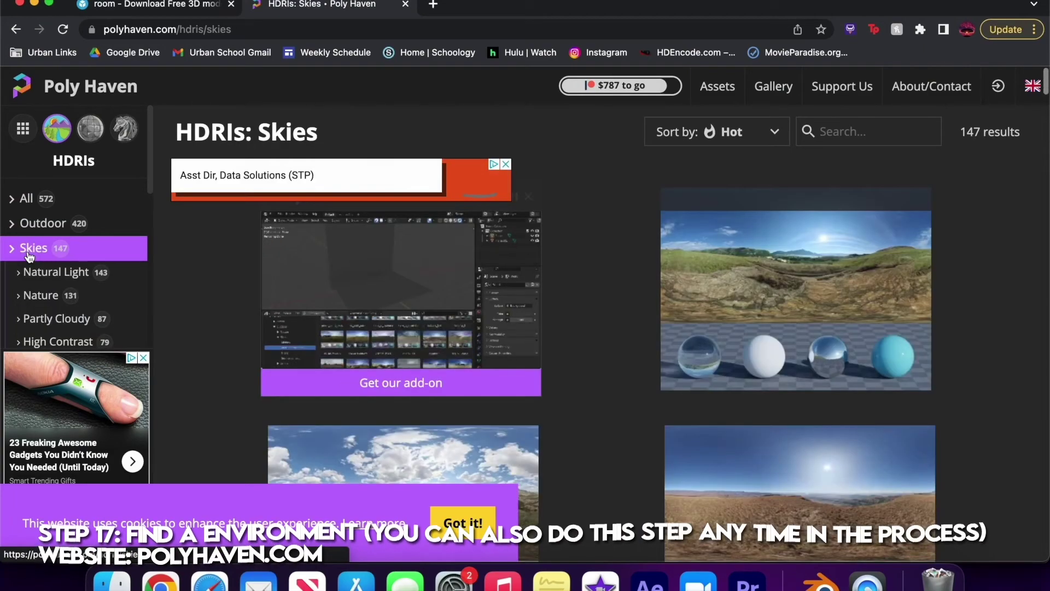
pyautogui.scroll(-5, 260, 357)
pyautogui.scroll(-15, 260, 357)
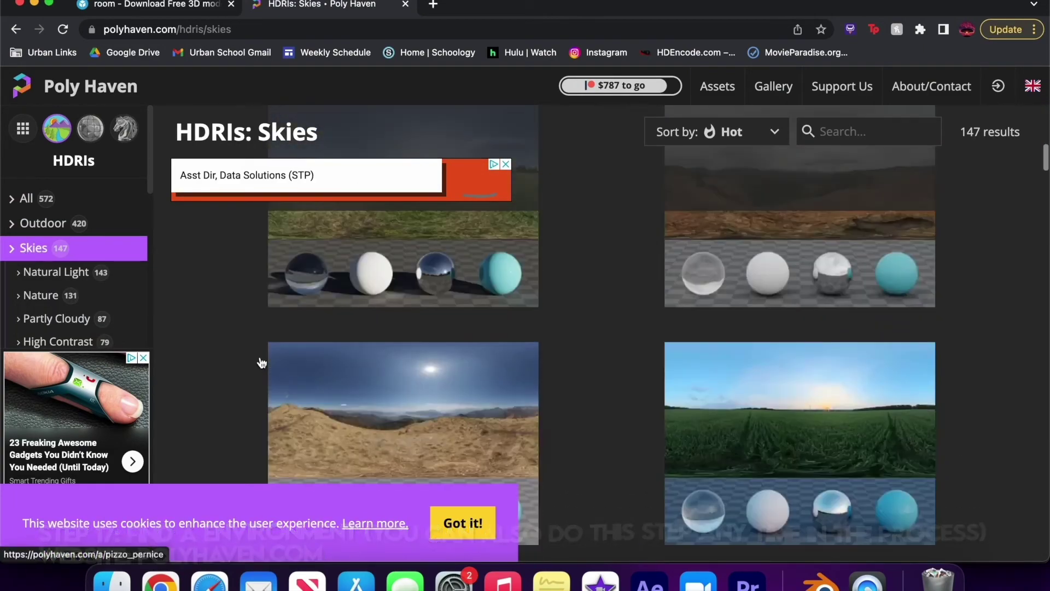
pyautogui.scroll(-15, 262, 363)
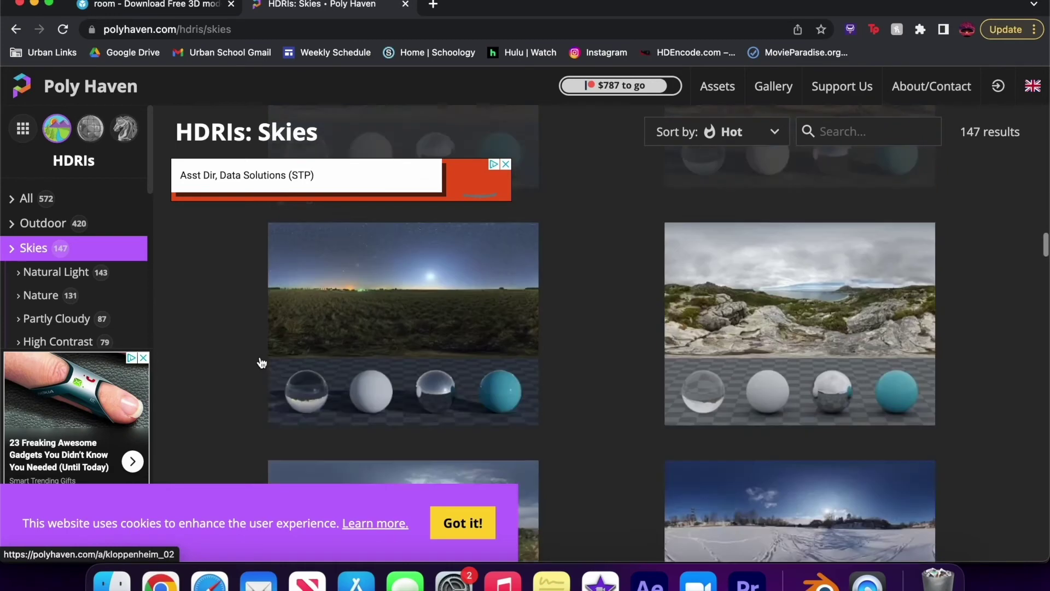
pyautogui.scroll(-5, 65, 273)
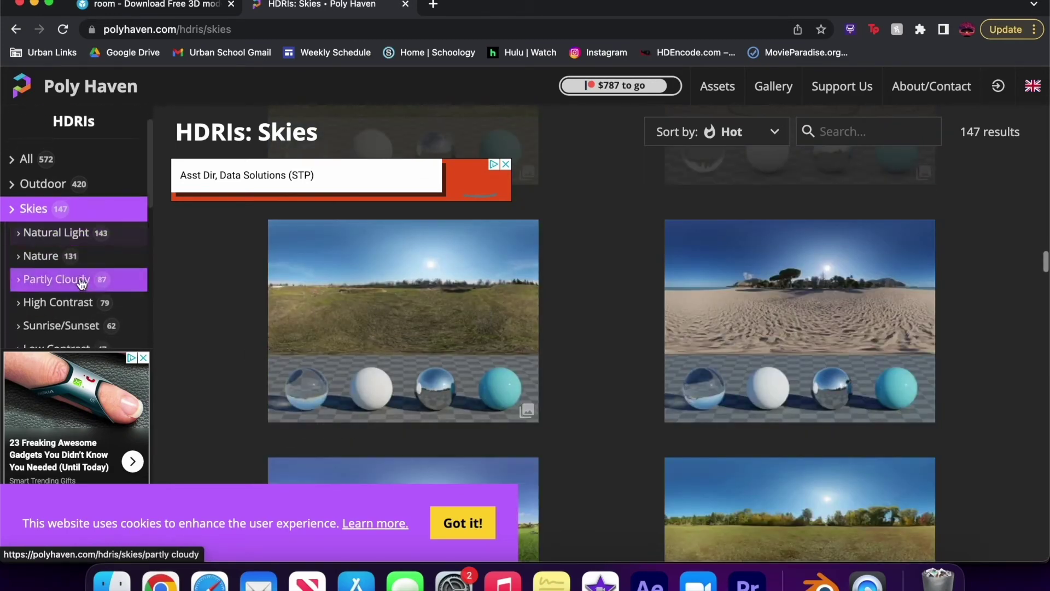
pyautogui.click(59, 235)
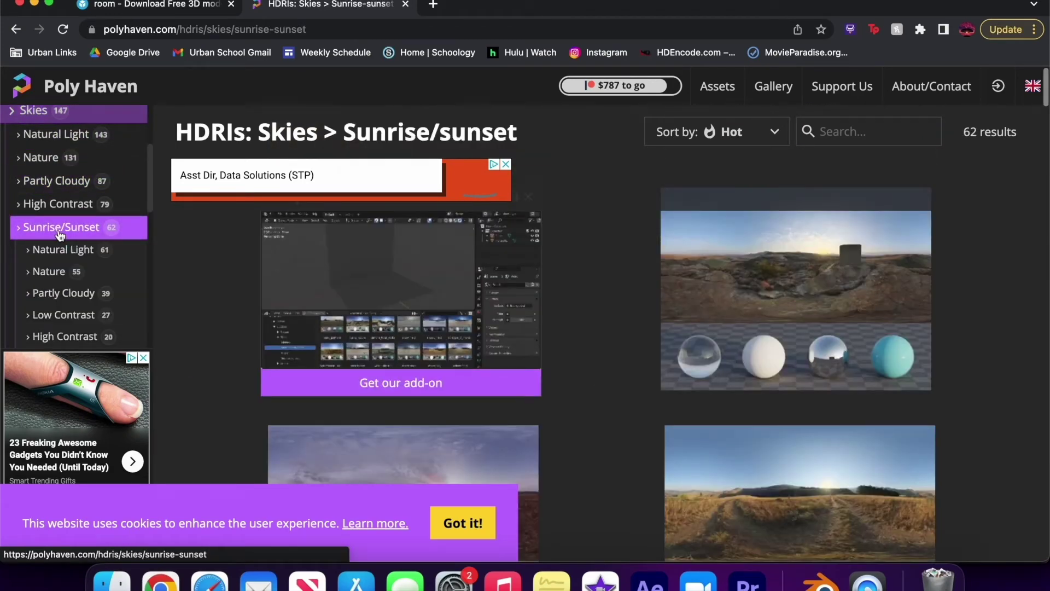
pyautogui.scroll(-2, 60, 300)
pyautogui.scroll(-5, 57, 295)
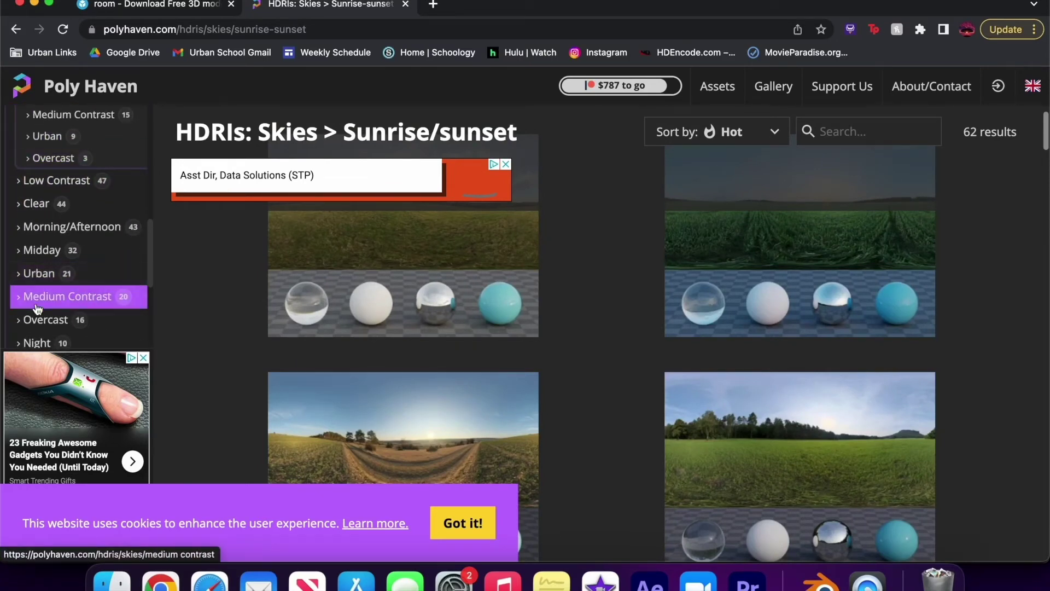
# Find Satara Night (No Lamps) among the Night sky HDRIs and download it as a 2K HDR file
pyautogui.scroll(-3, 43, 290)
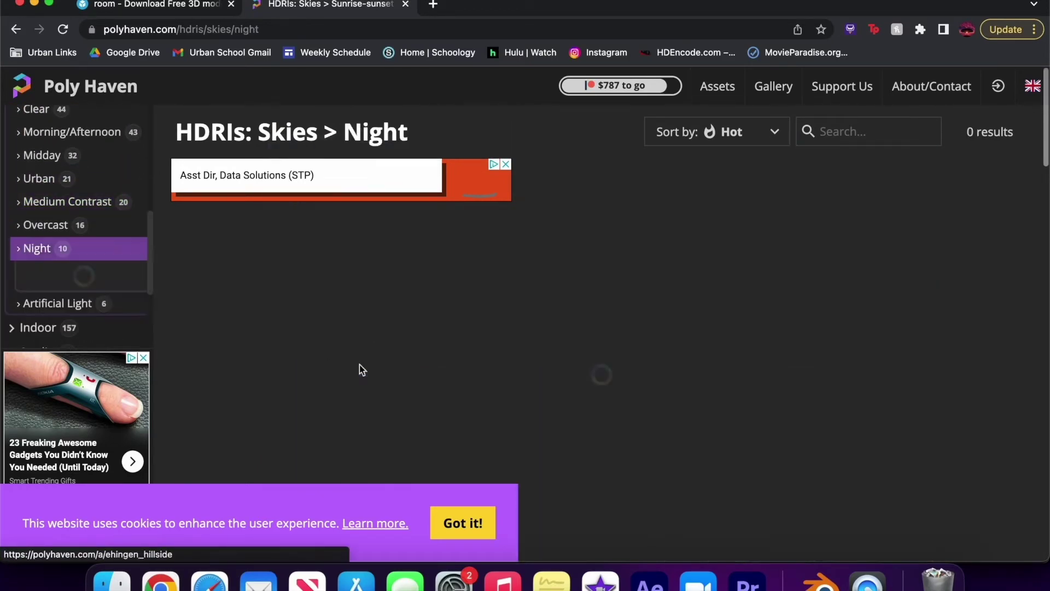
pyautogui.scroll(-5, 270, 397)
pyautogui.scroll(-10, 270, 397)
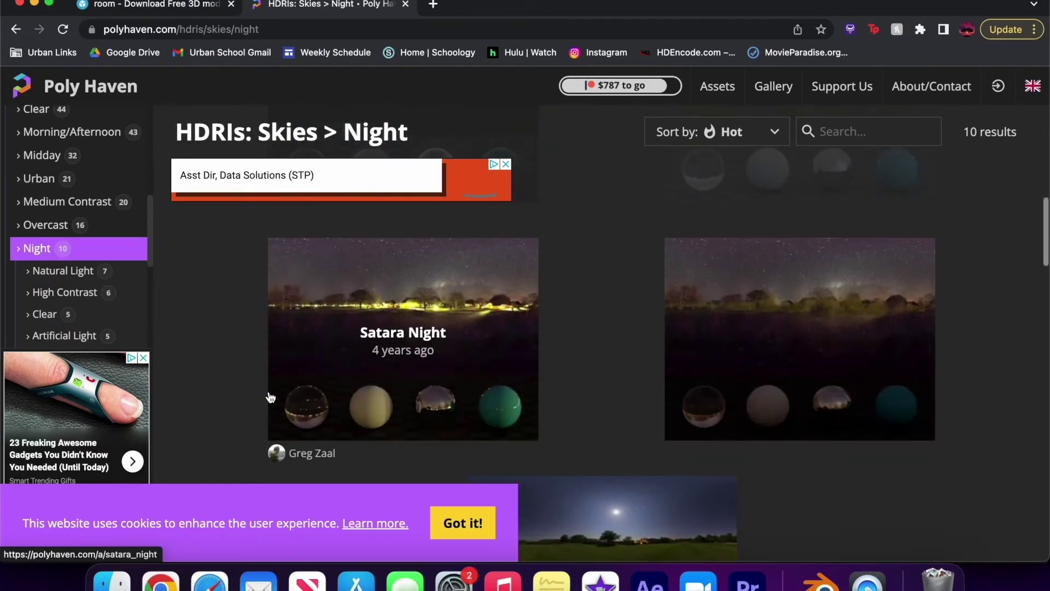
pyautogui.scroll(-10, 270, 398)
pyautogui.scroll(12, 270, 398)
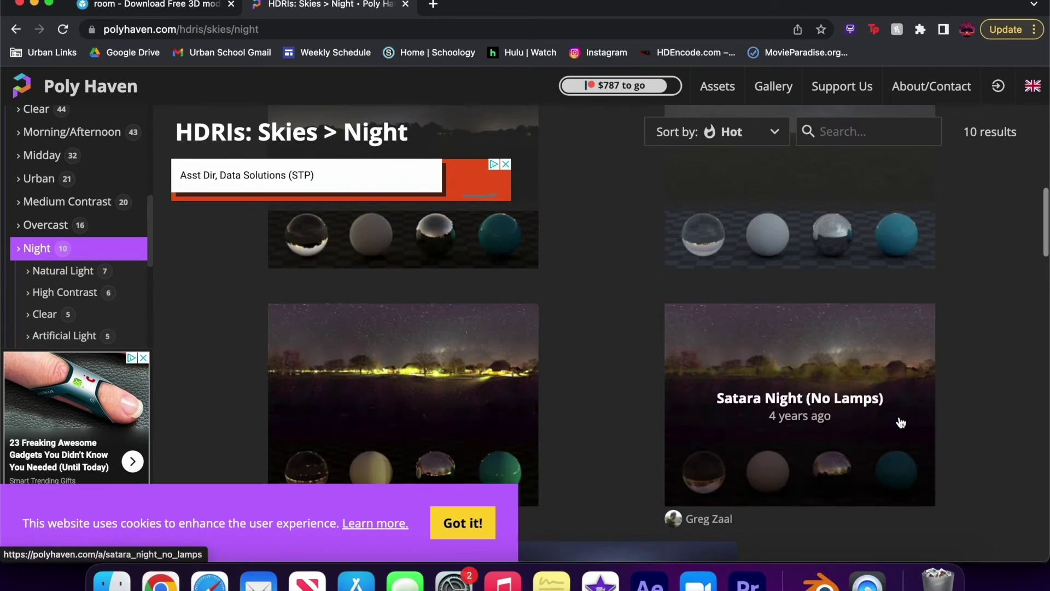
pyautogui.click(813, 416)
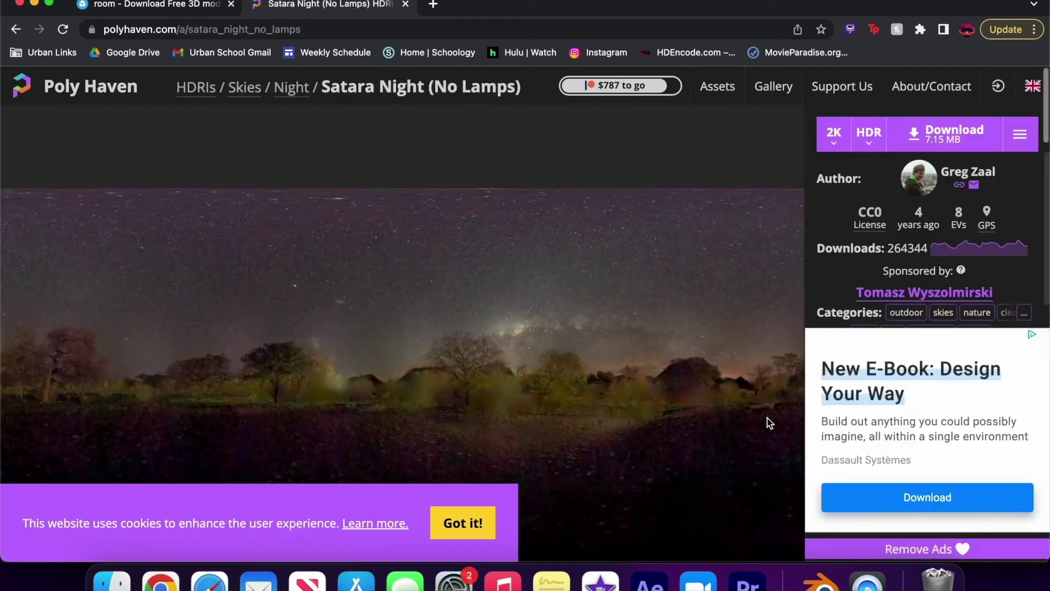
pyautogui.click(947, 149)
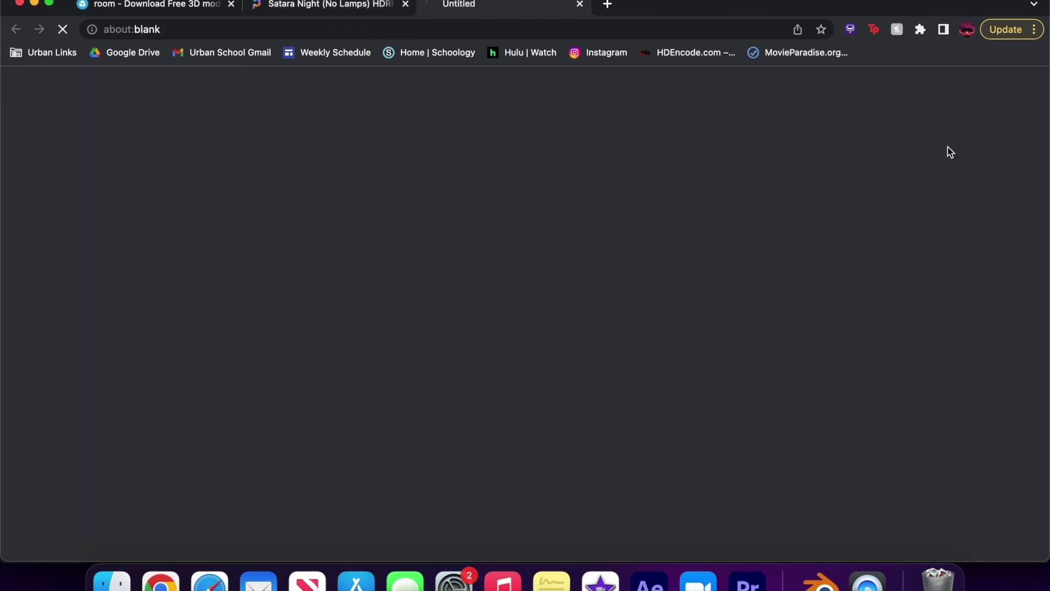
pyautogui.click(578, 4)
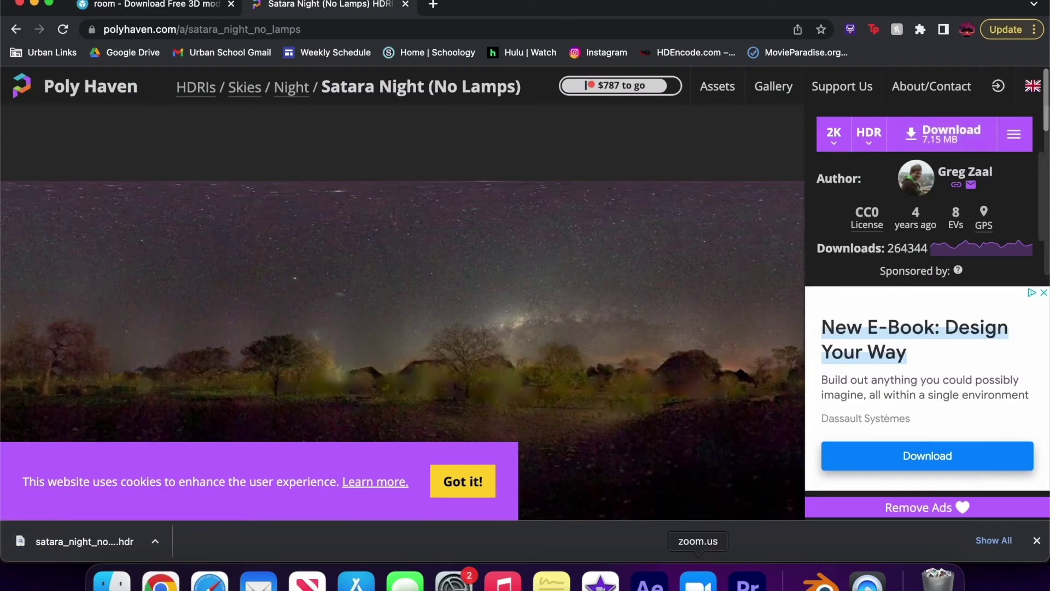
# Switch to After Effects and load satara_night_no_lamps_2k.hdr from Downloads as the environment texture of room solid's Element scene
pyautogui.click(650, 581)
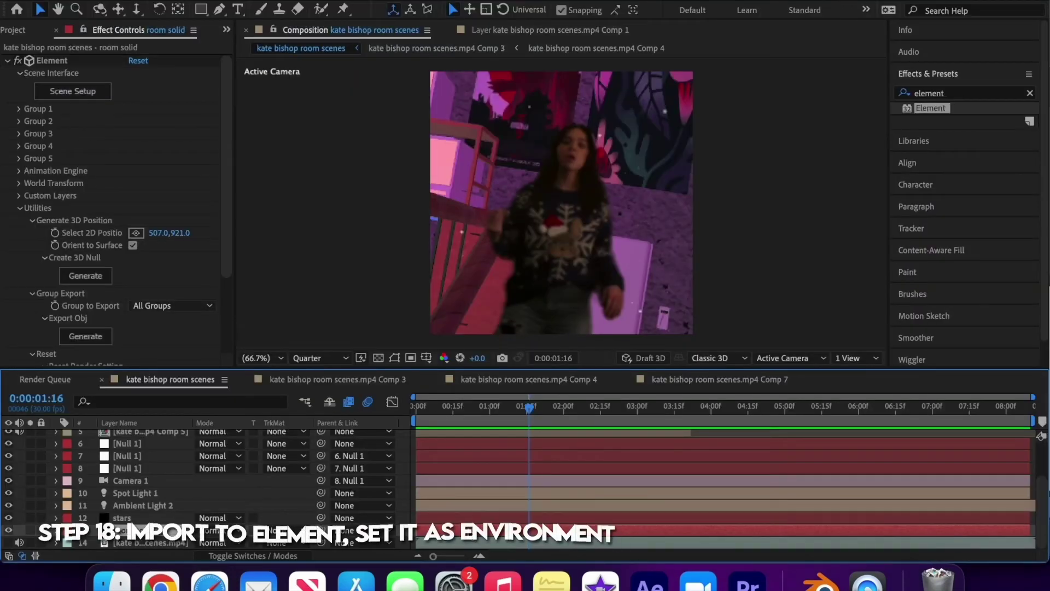
pyautogui.click(66, 93)
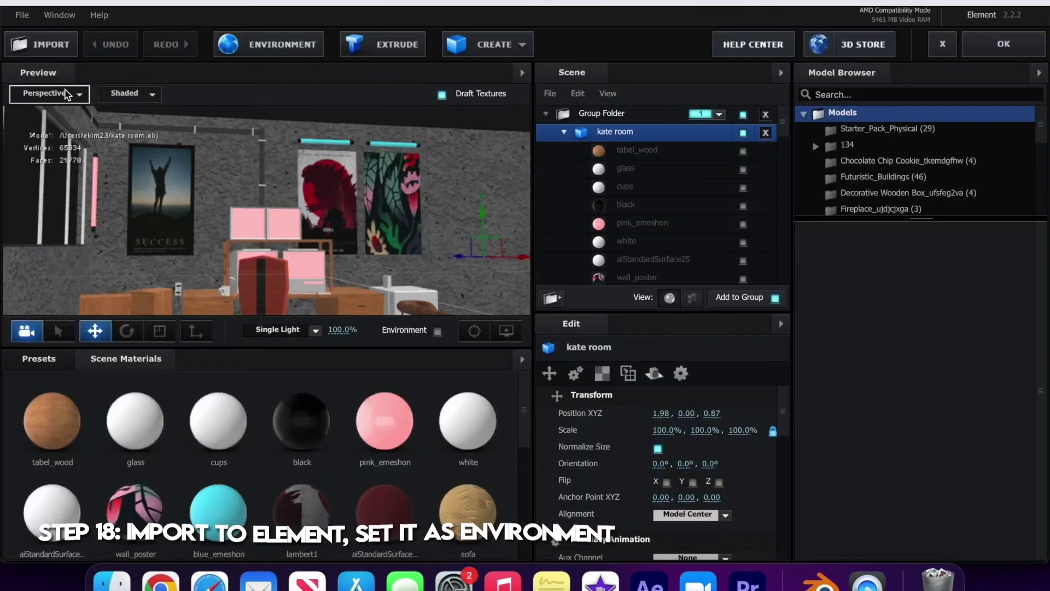
pyautogui.click(257, 43)
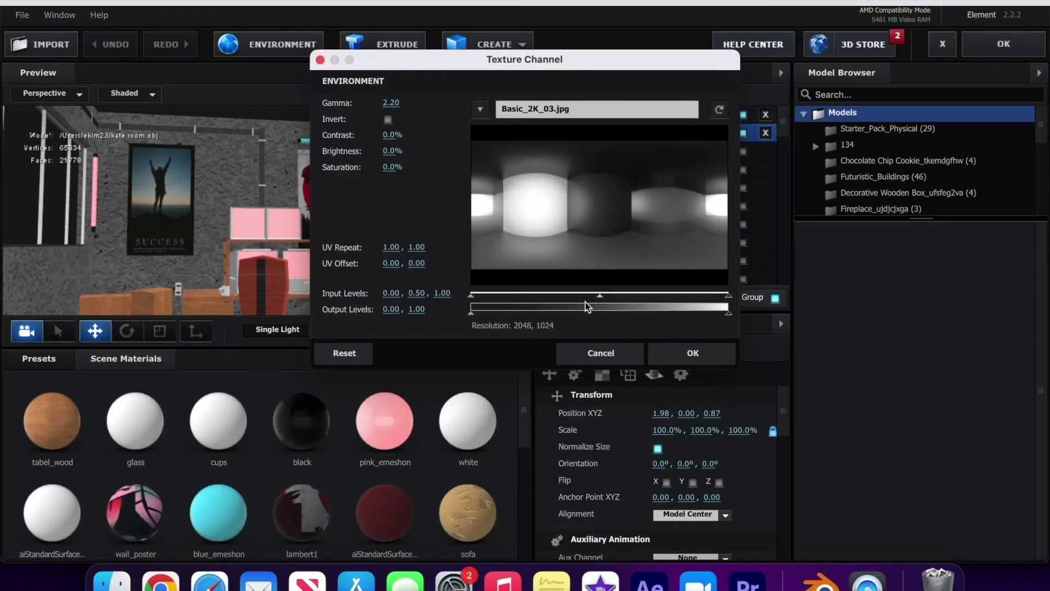
pyautogui.click(563, 112)
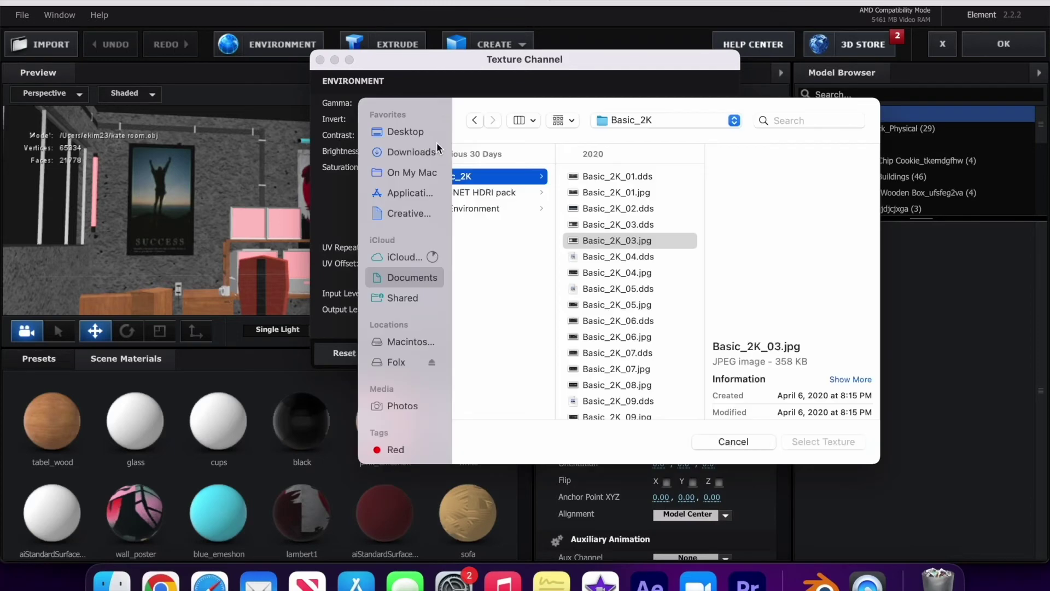
pyautogui.click(403, 131)
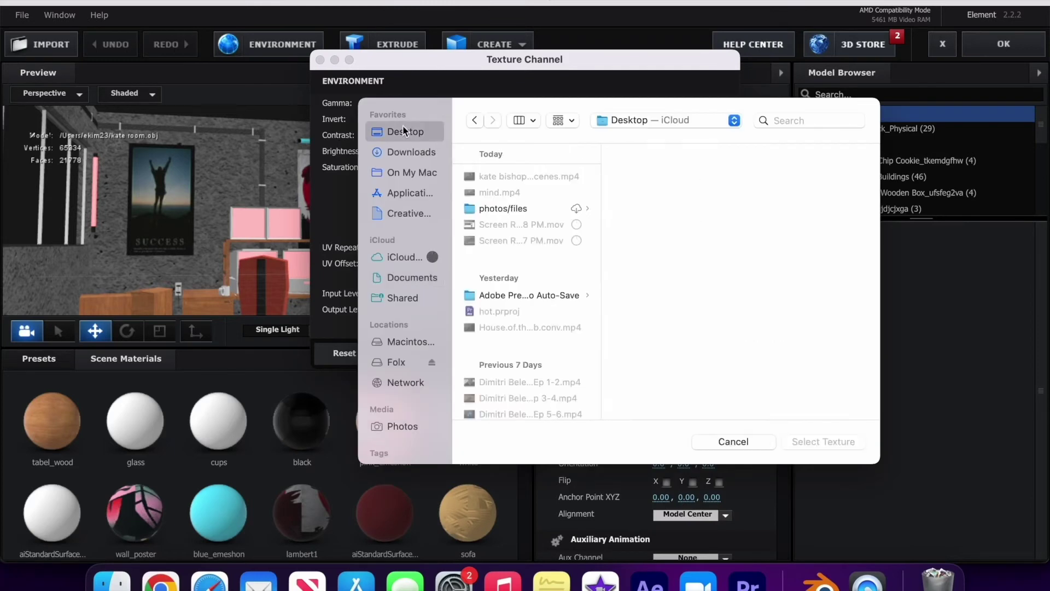
pyautogui.click(415, 156)
pyautogui.click(514, 225)
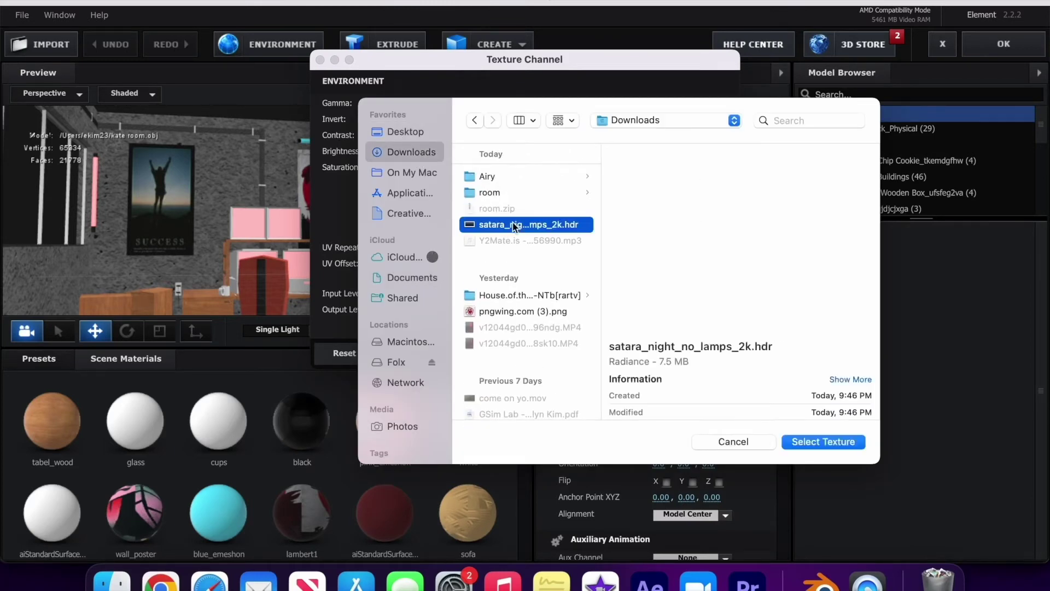
pyautogui.click(822, 443)
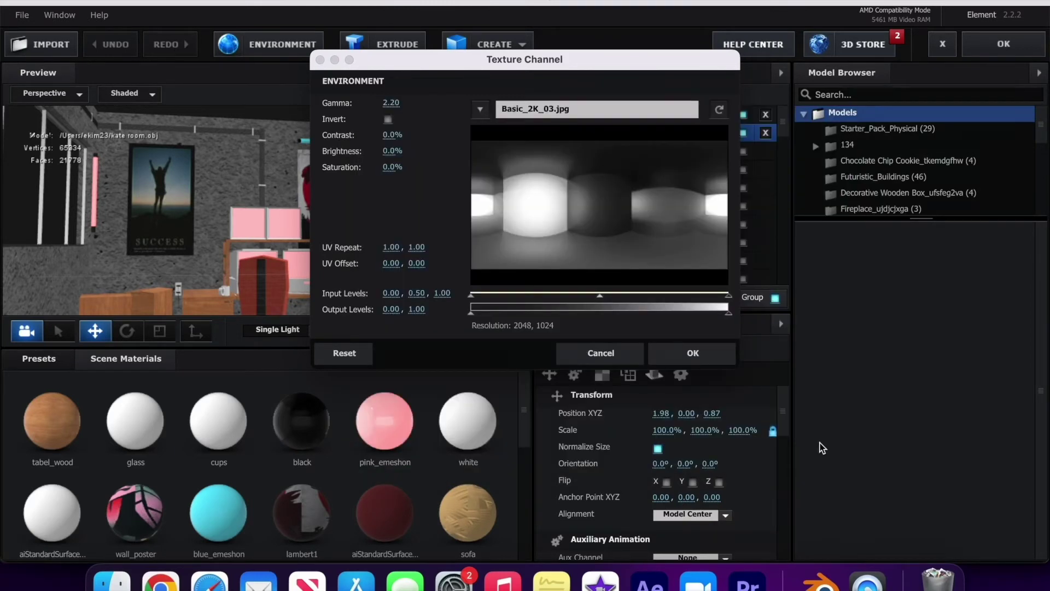
pyautogui.click(691, 354)
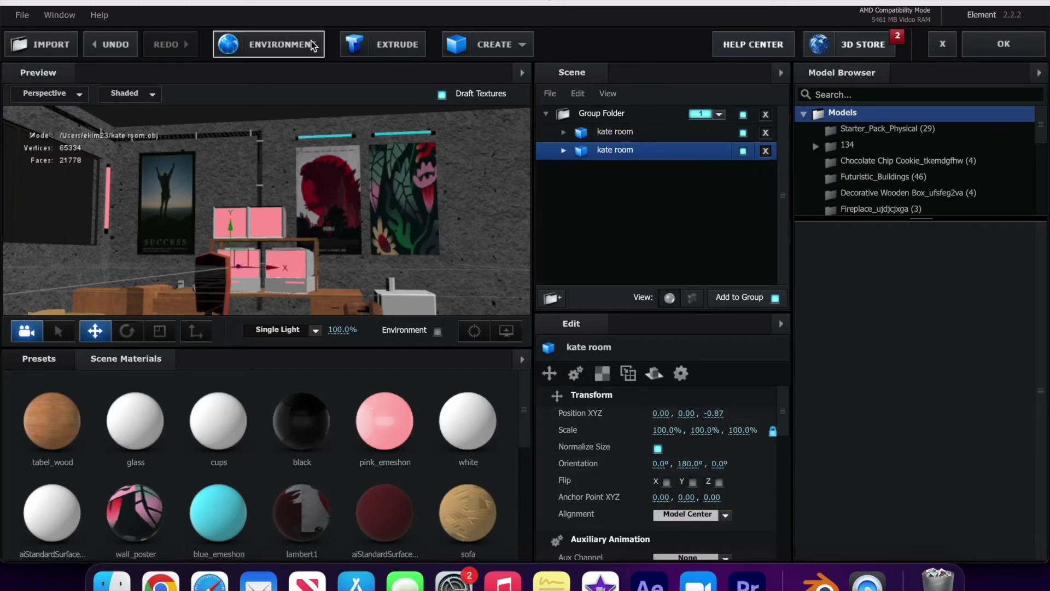
# Create a sphere model in the Element scene and set its scale to 10000% on all axes
pyautogui.click(464, 49)
pyautogui.click(499, 78)
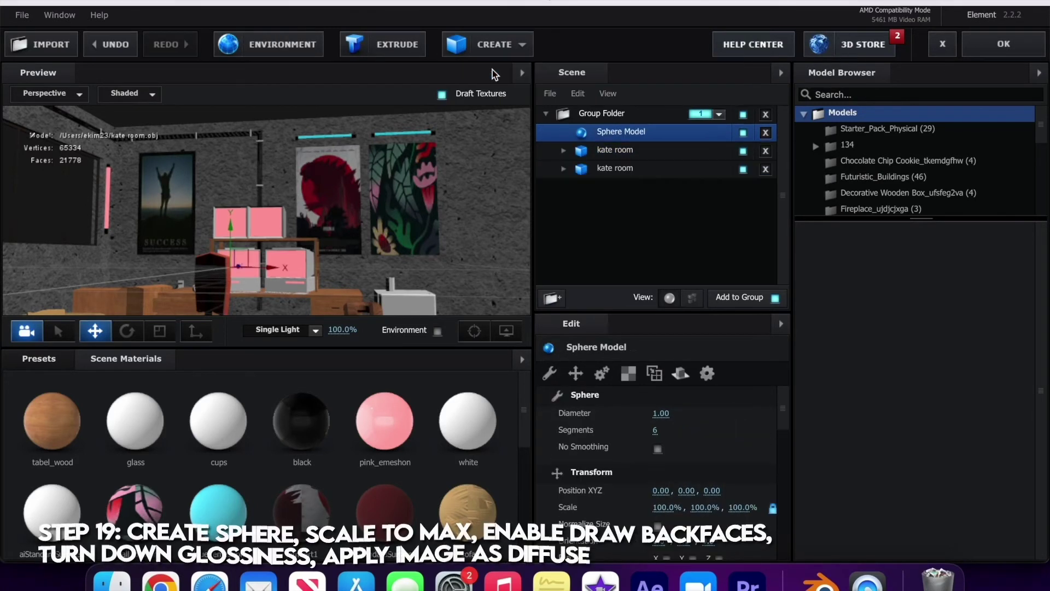
pyautogui.click(665, 508)
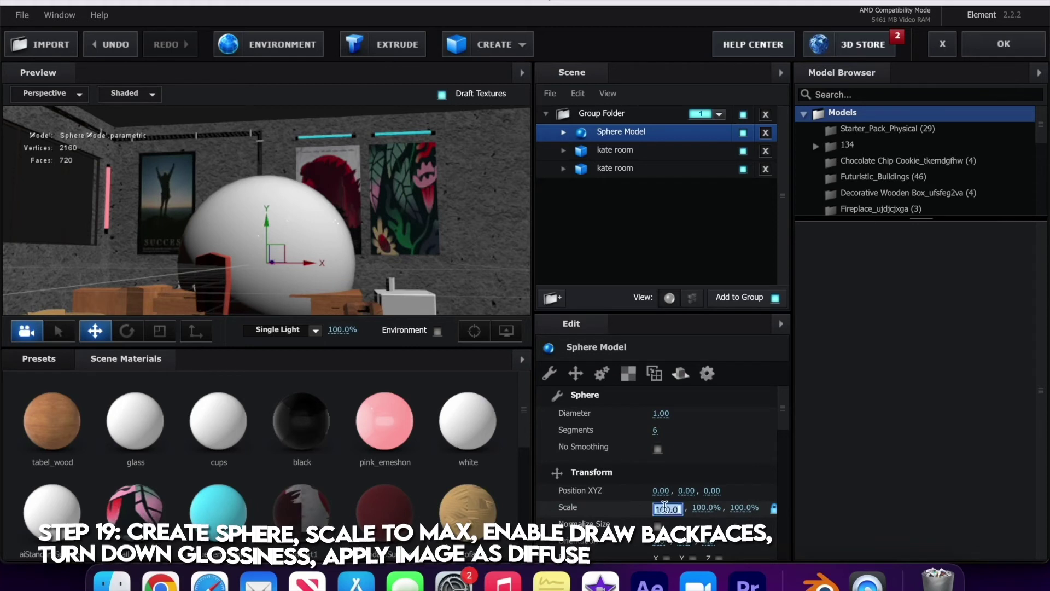
pyautogui.write('10000')
pyautogui.press('Return')
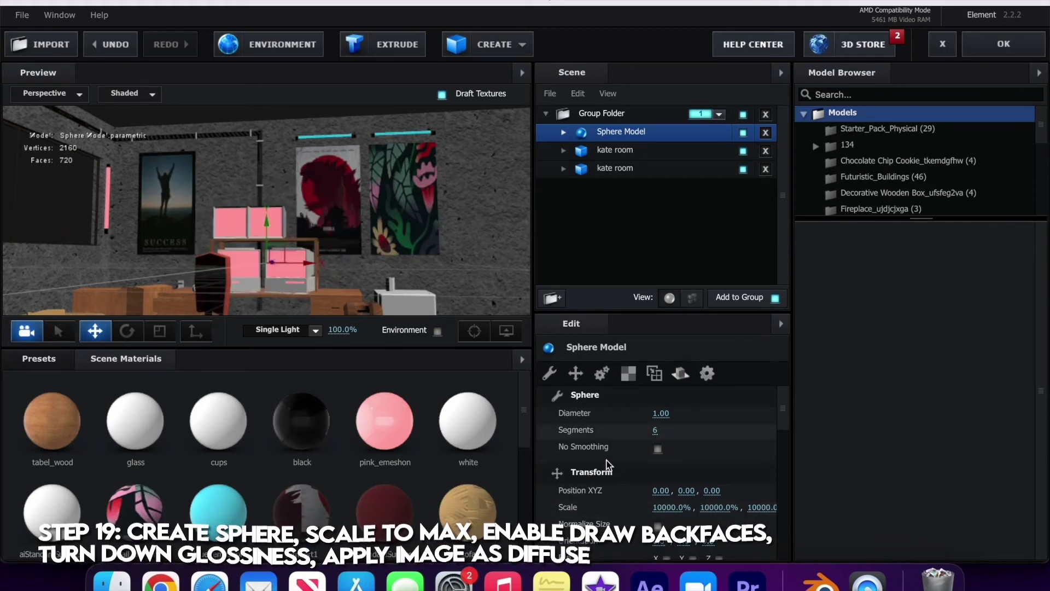
# Enable Draw Backfaces on the sphere's Default material
pyautogui.scroll(-10, 606, 459)
pyautogui.scroll(-10, 606, 459)
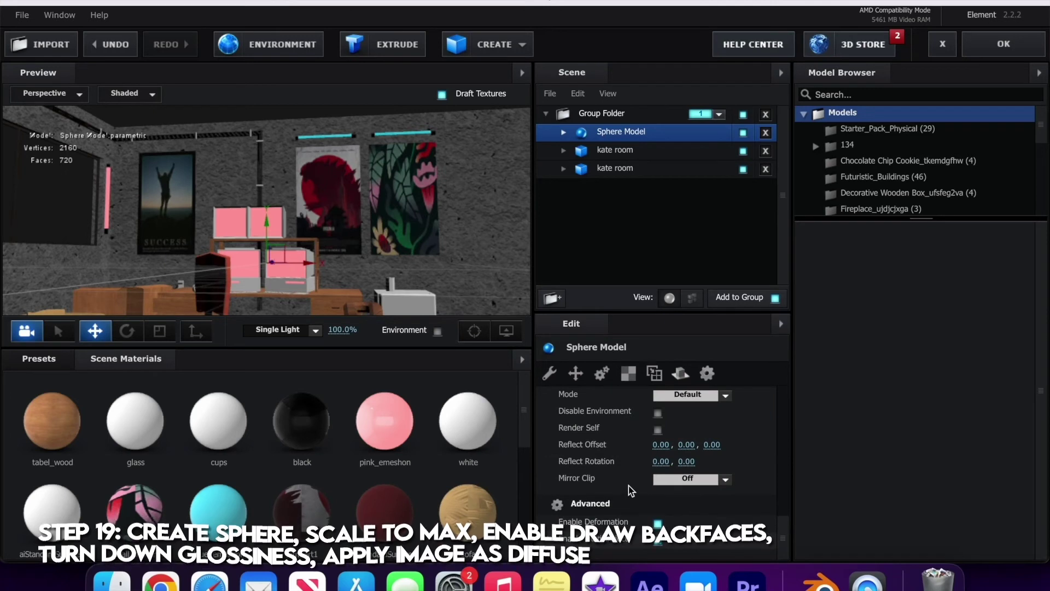
pyautogui.click(563, 132)
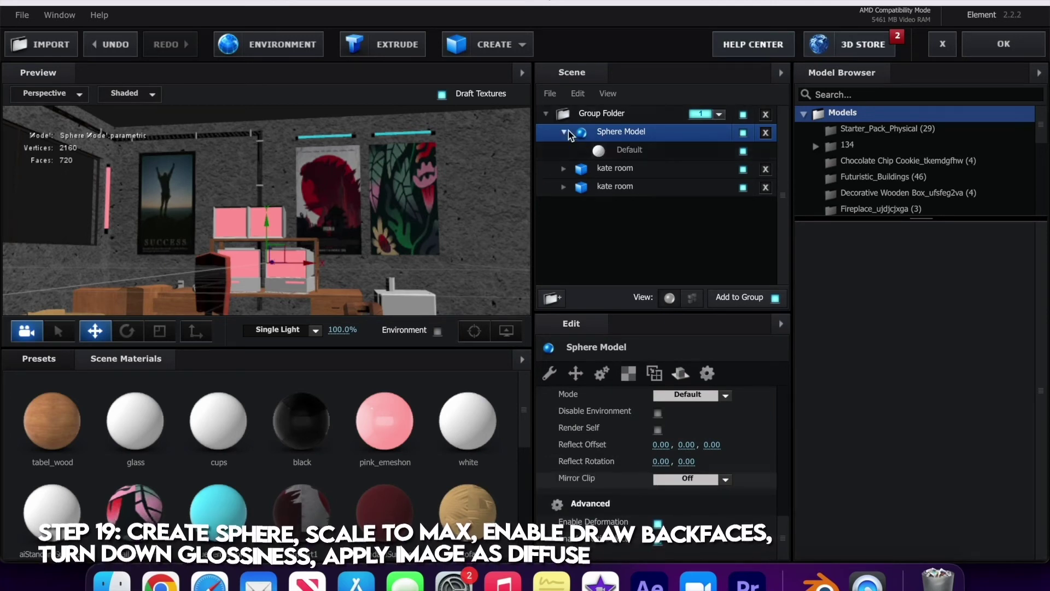
pyautogui.click(604, 151)
pyautogui.scroll(-10, 607, 481)
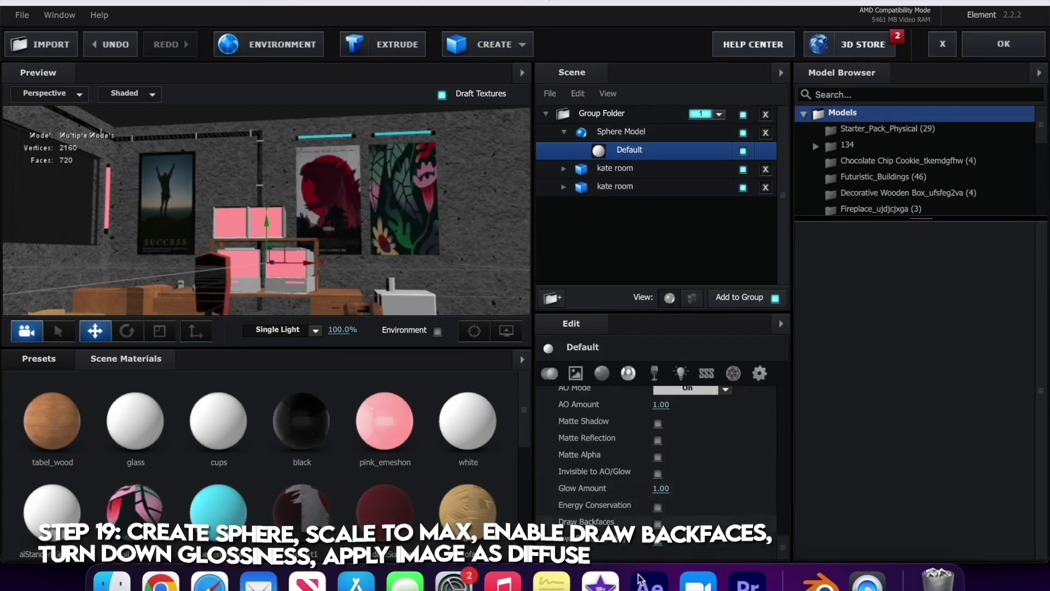
pyautogui.click(658, 522)
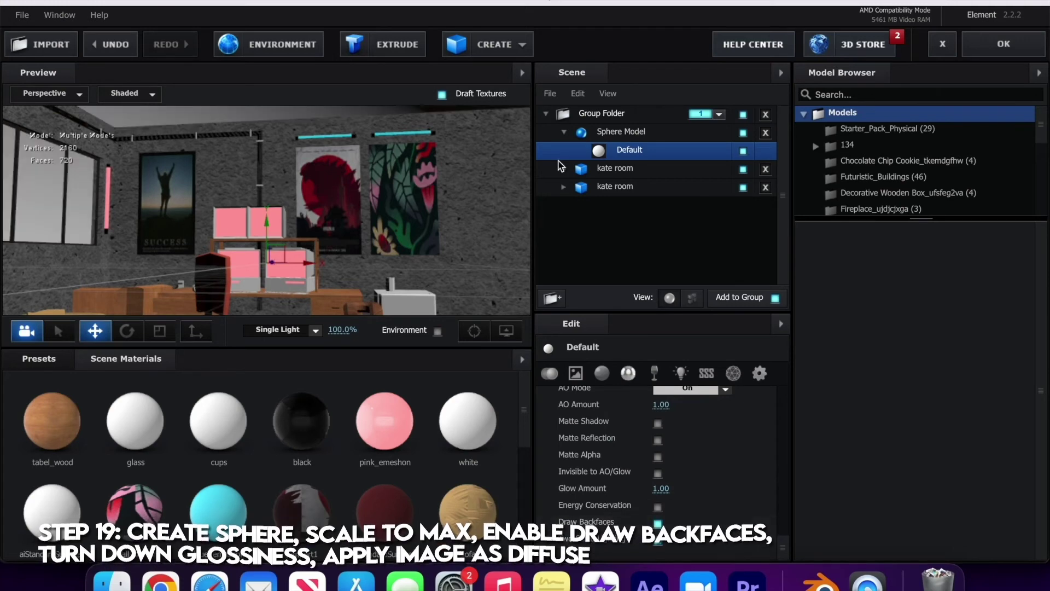
# Load satara_night_no_lamps_2k.hdr as the Diffuse texture of the sphere's Default material and check it in the scene preview
pyautogui.scroll(10, 587, 518)
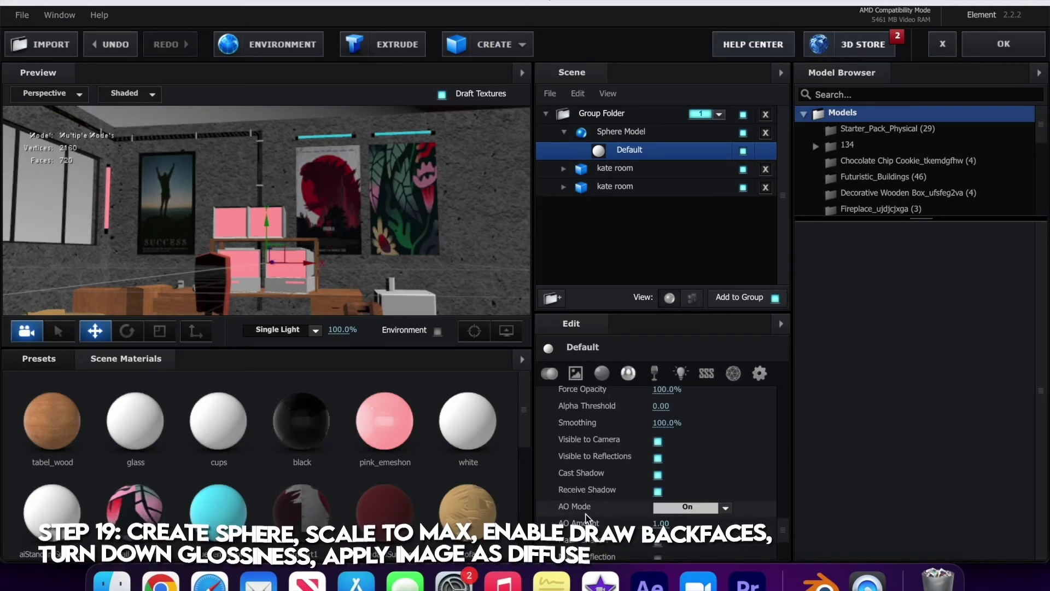
pyautogui.scroll(-3, 586, 518)
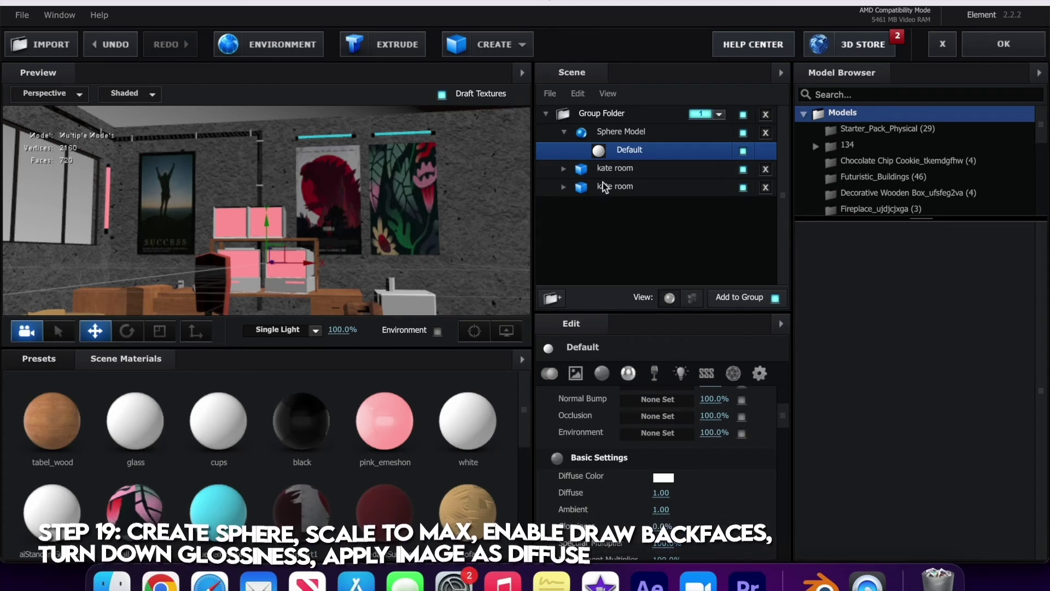
pyautogui.scroll(3, 602, 493)
pyautogui.click(639, 448)
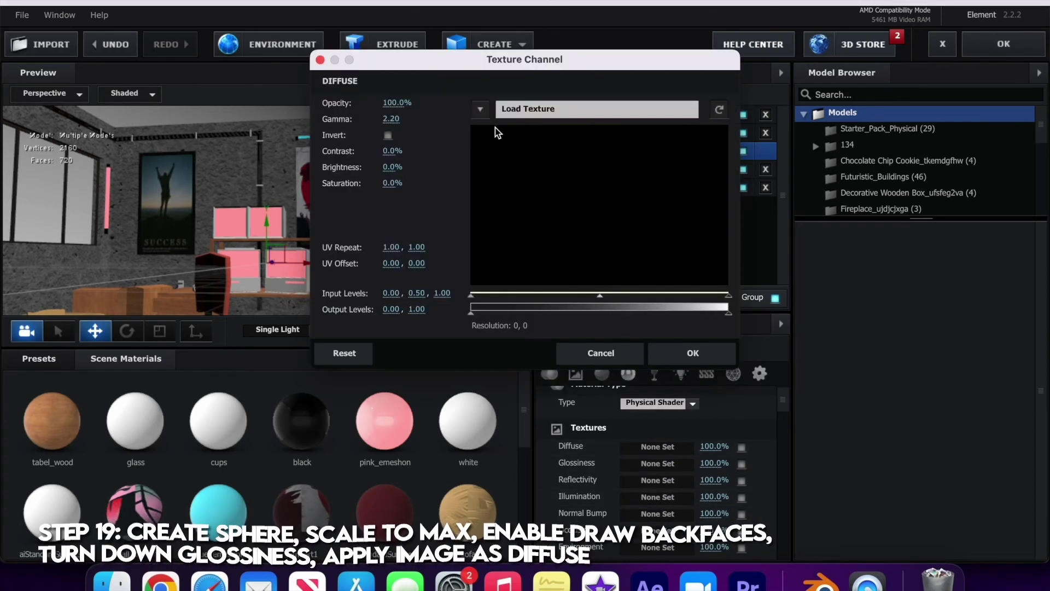
pyautogui.click(481, 109)
pyautogui.click(490, 109)
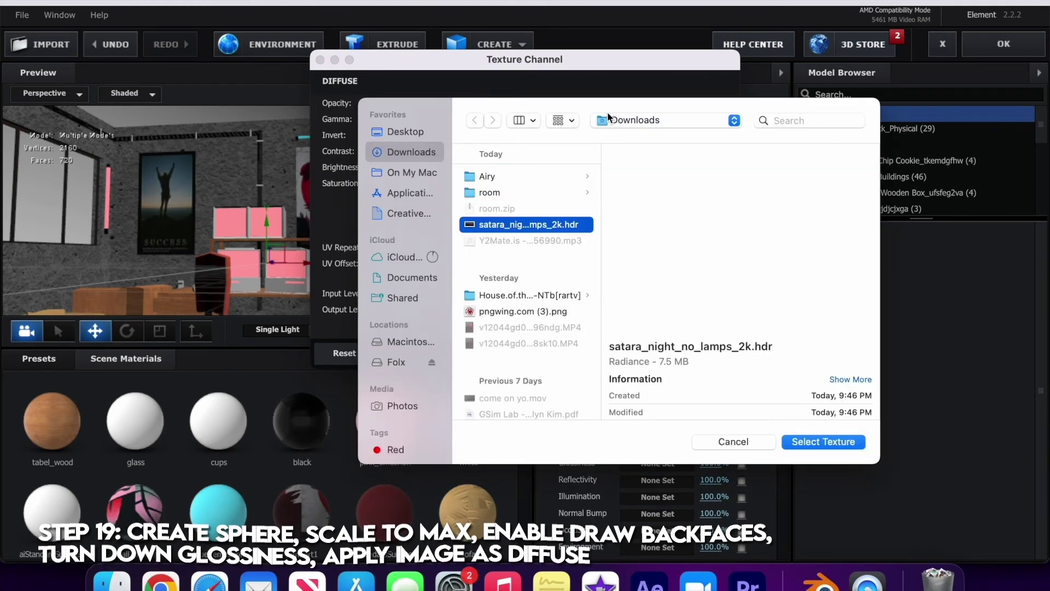
pyautogui.doubleClick(477, 228)
pyautogui.click(687, 345)
pyautogui.moveTo(334, 186); pyautogui.dragTo(219, 208)
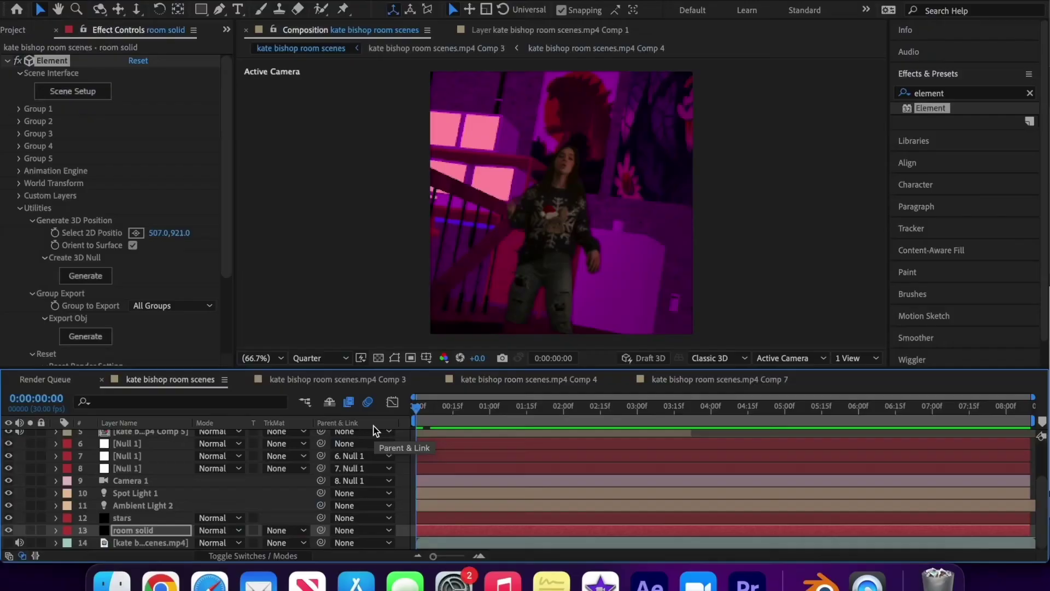
# Play back the room composition and hide the Ambient Light 2 layer at 0:00:00:13
pyautogui.press('space')
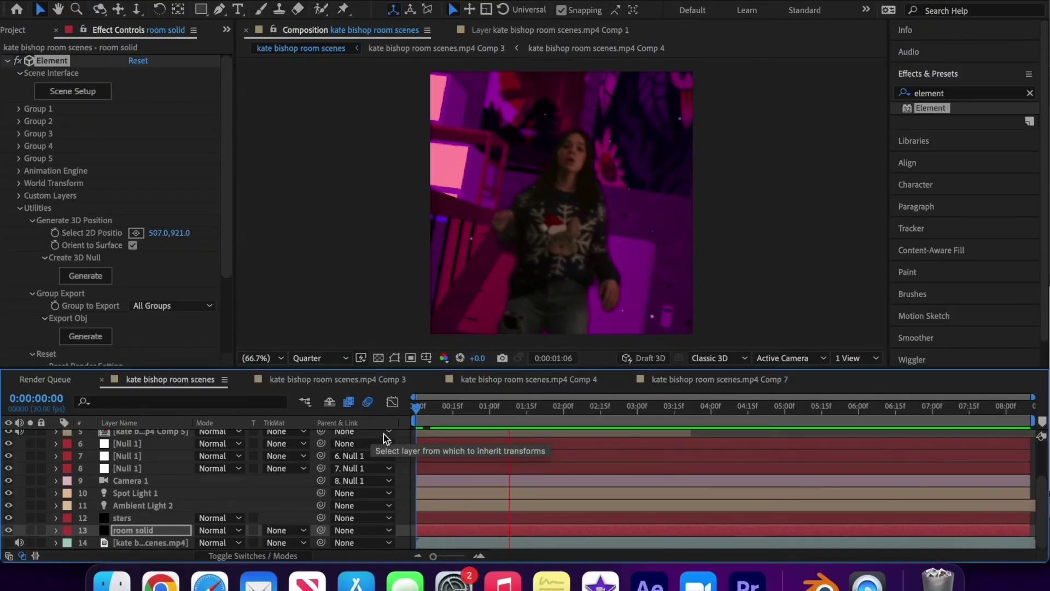
pyautogui.click(448, 410)
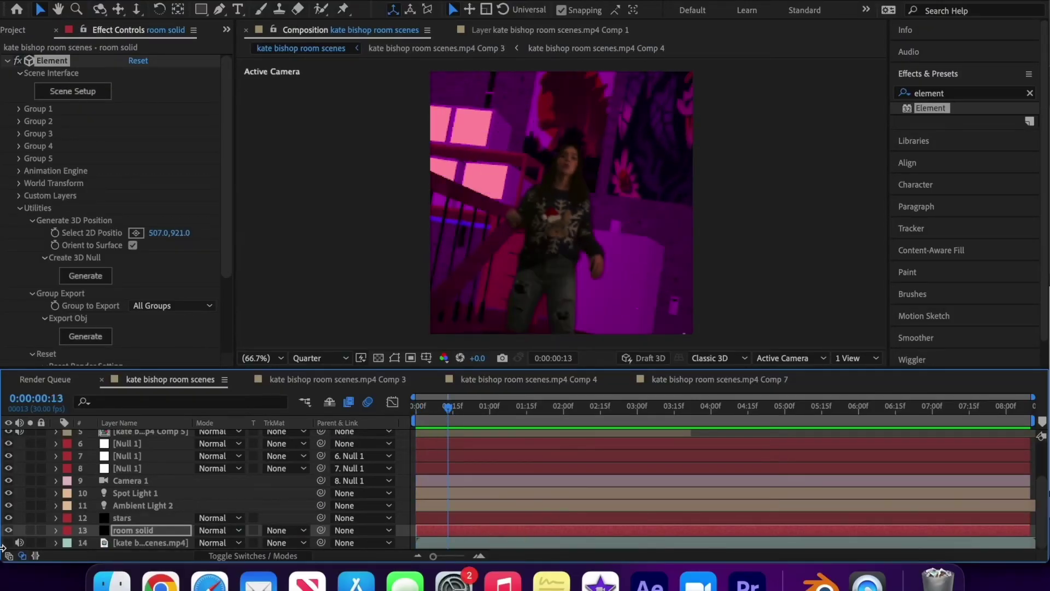
pyautogui.click(10, 505)
pyautogui.click(10, 505)
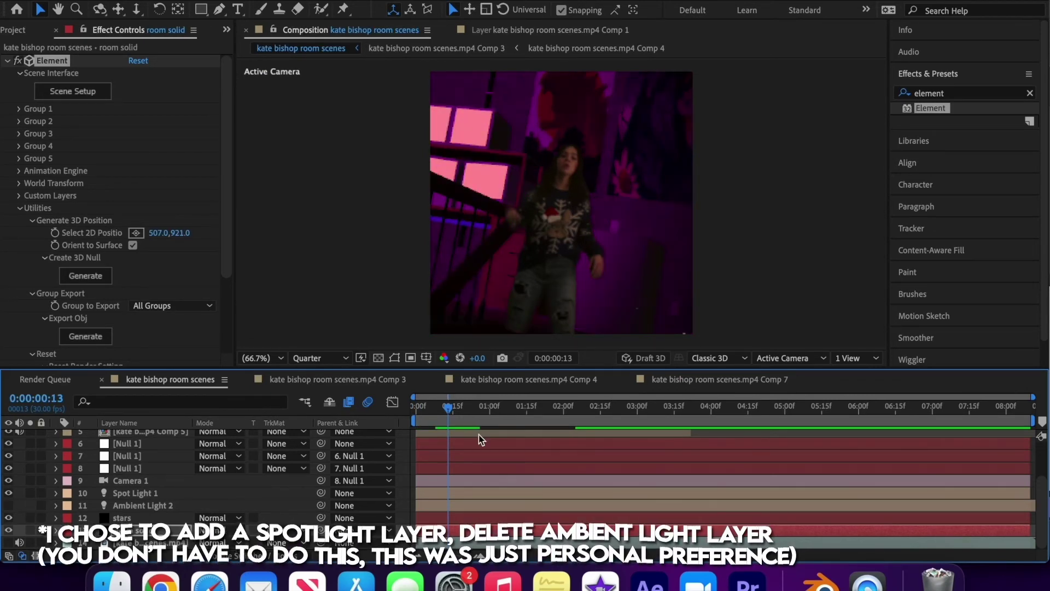
# Preview the scene without the ambient light and hide the stars layer
pyautogui.press('space')
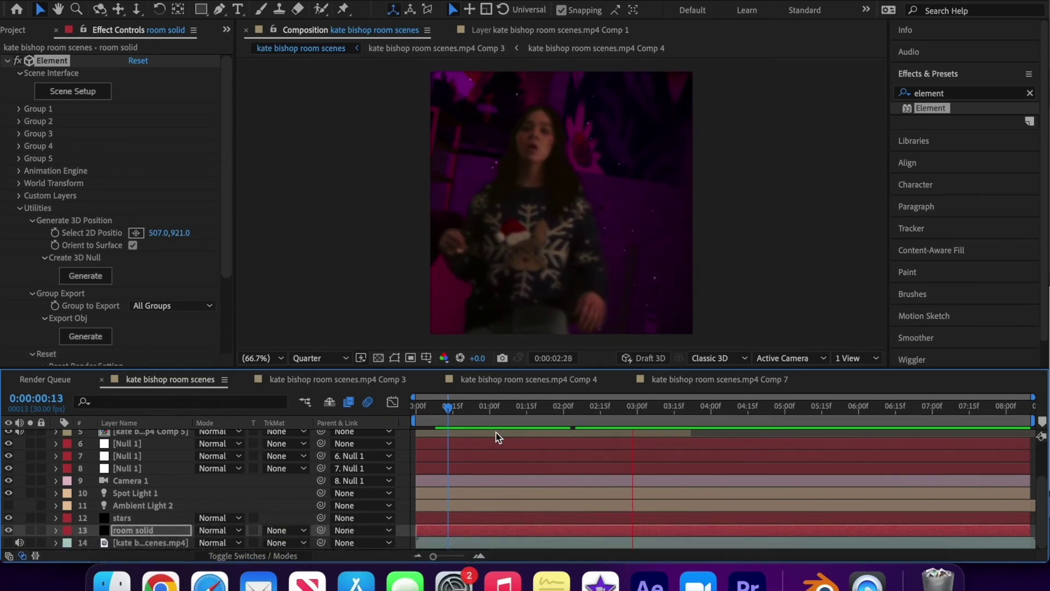
pyautogui.press('space')
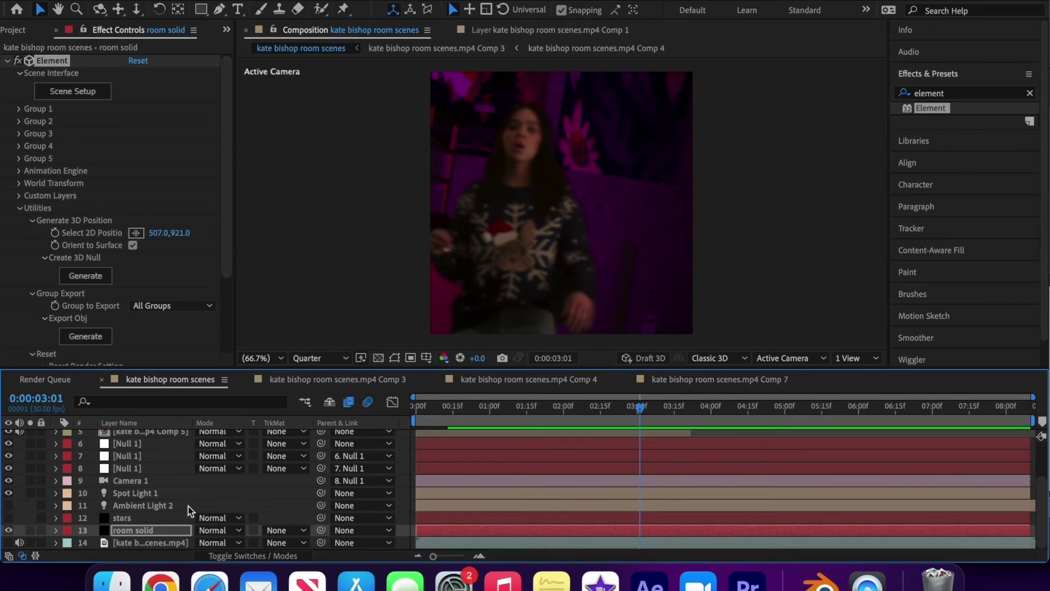
pyautogui.click(8, 518)
pyautogui.press('space')
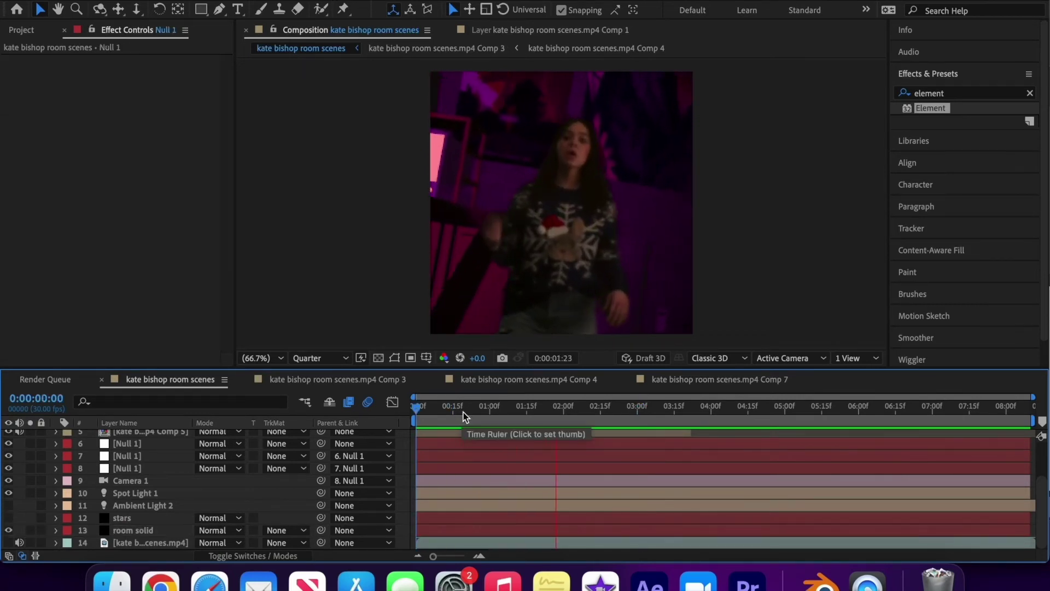
pyautogui.press('space')
# Add the text "to make those rainbows in my mind" on three lines over the clip and colour it purple
pyautogui.scroll(3, 423, 457)
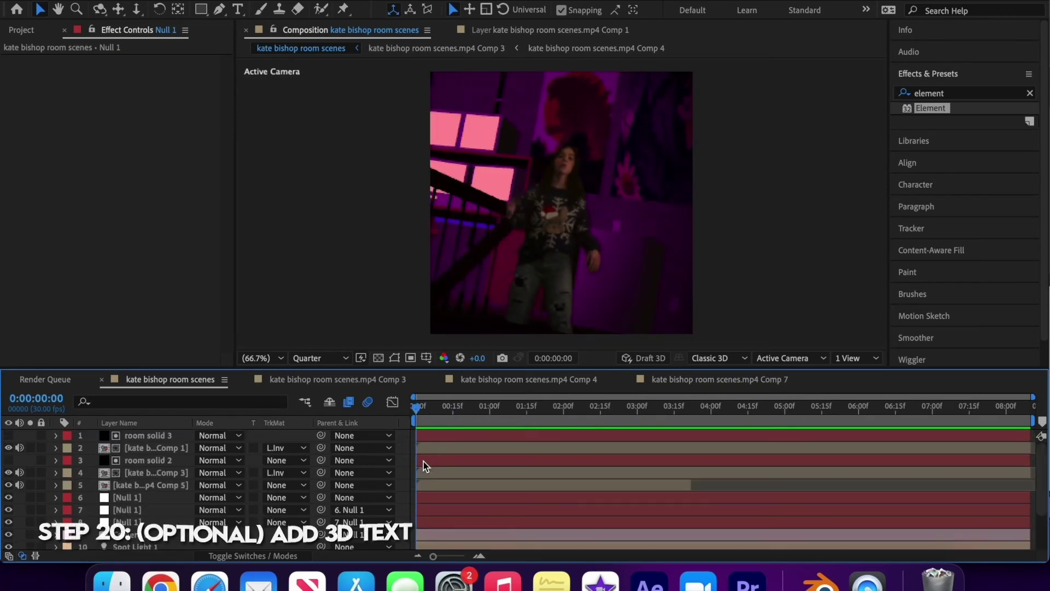
pyautogui.click(239, 12)
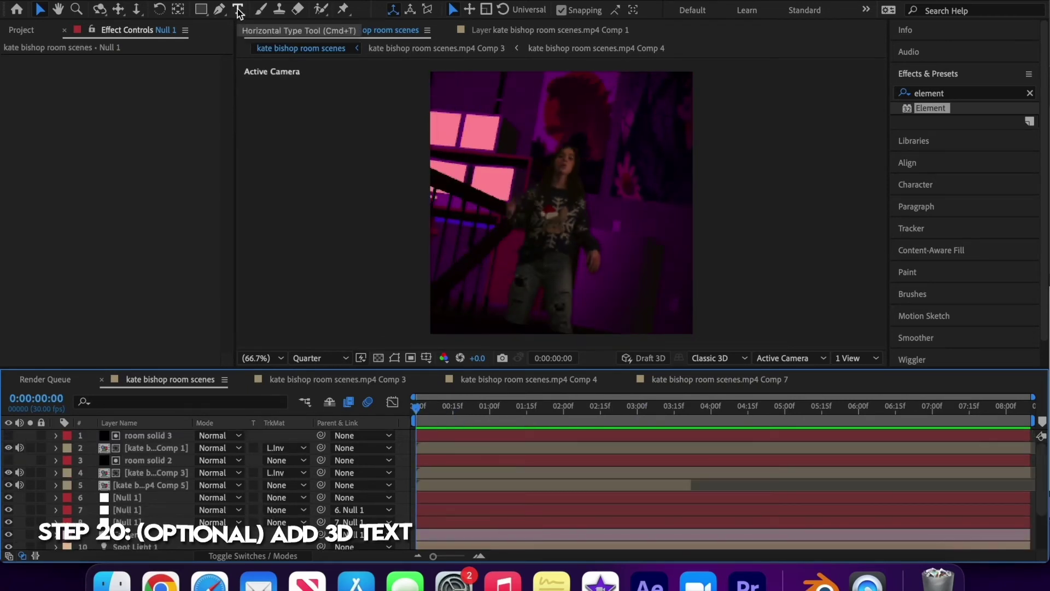
pyautogui.click(541, 197)
pyautogui.write('to make those rainbows in my mind')
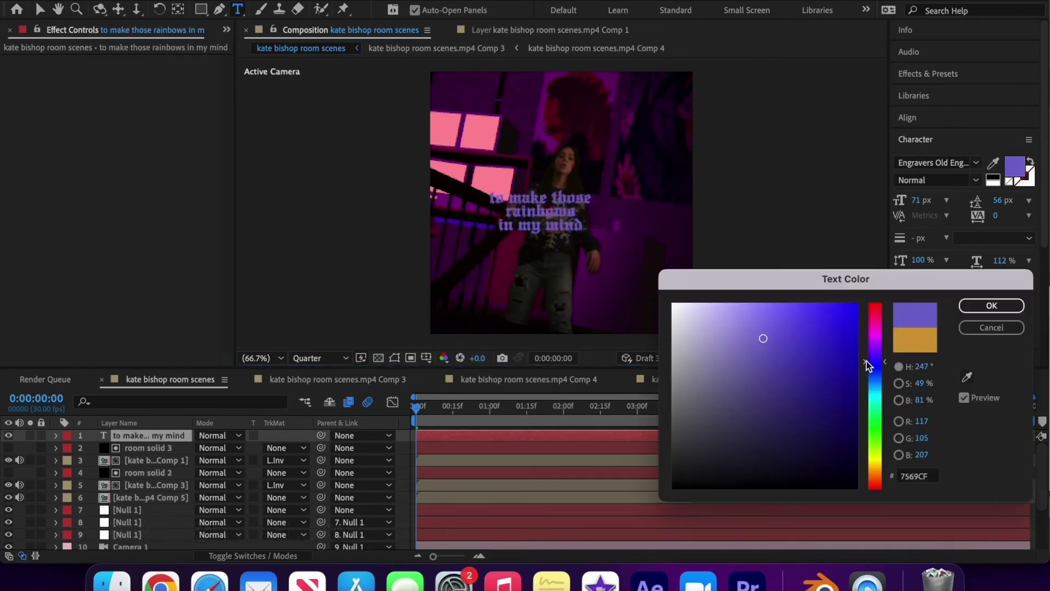
pyautogui.moveTo(866, 361)
pyautogui.mouseDown()
pyautogui.moveTo(868, 369)
pyautogui.moveTo(866, 359)
pyautogui.mouseUp()
pyautogui.press('Return')
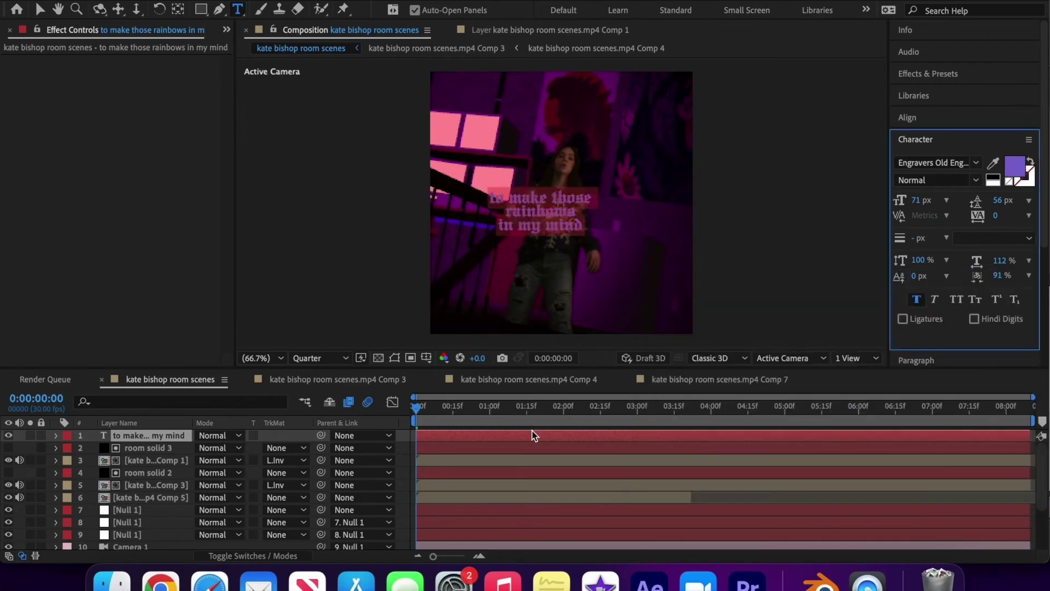
# Apply a Drop Shadow layer style to the text layer and return to the Selection tool
pyautogui.rightClick(534, 435)
pyautogui.moveTo(564, 324)
pyautogui.click(727, 378)
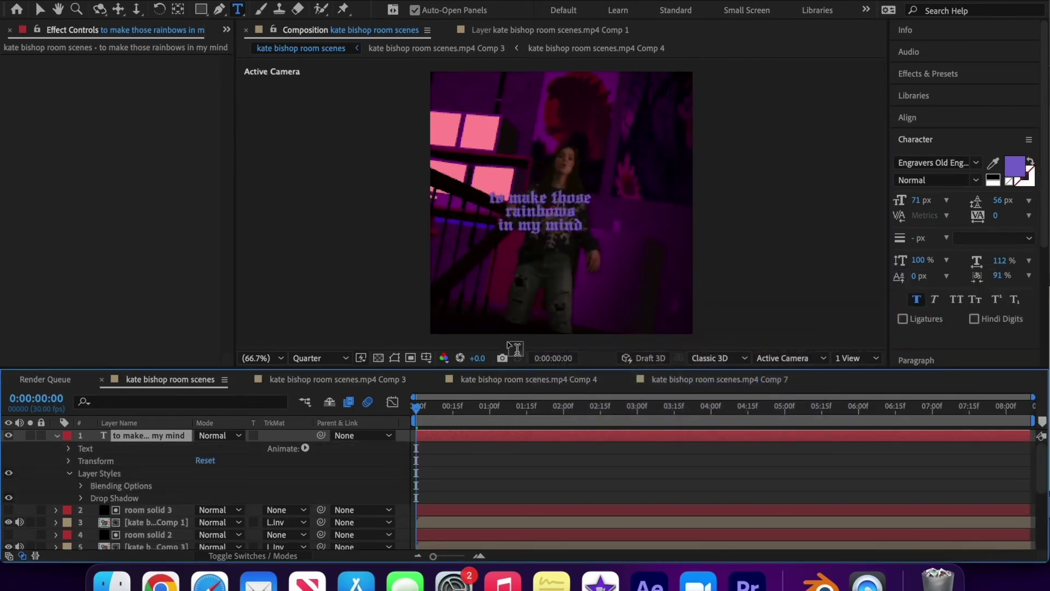
pyautogui.click(42, 10)
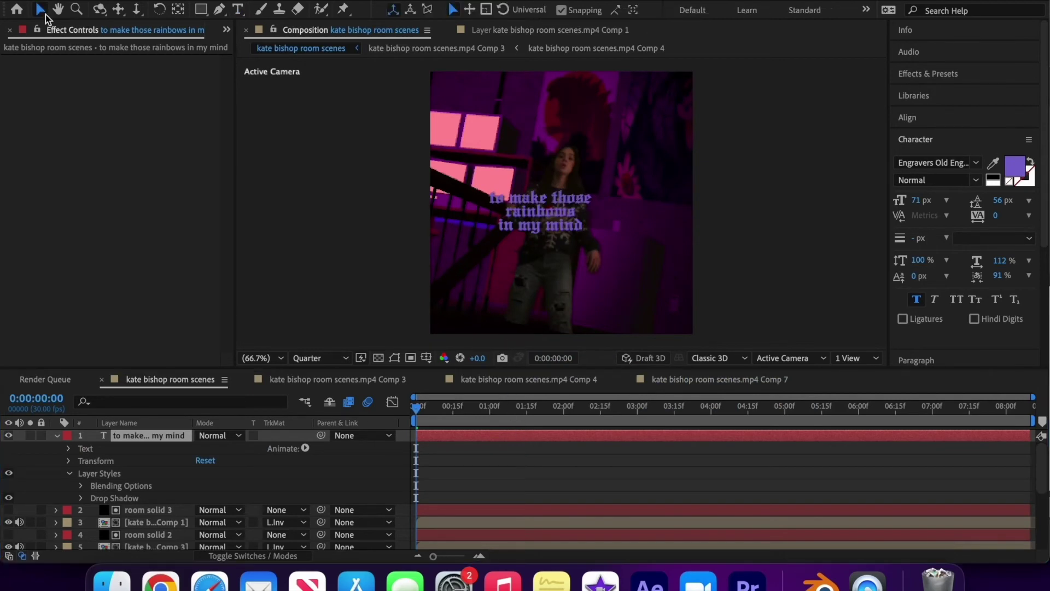
# Add an Outer Glow layer style to the text layer, with a blue-violet colour of about 4B45D9 and a size of 158
pyautogui.rightClick(498, 437)
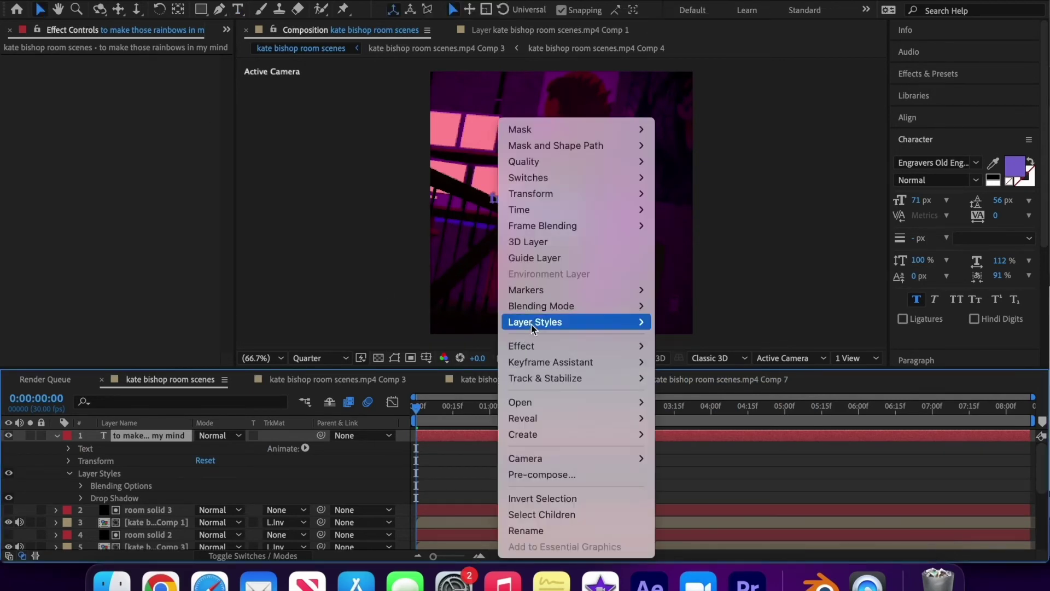
pyautogui.moveTo(531, 323)
pyautogui.click(686, 413)
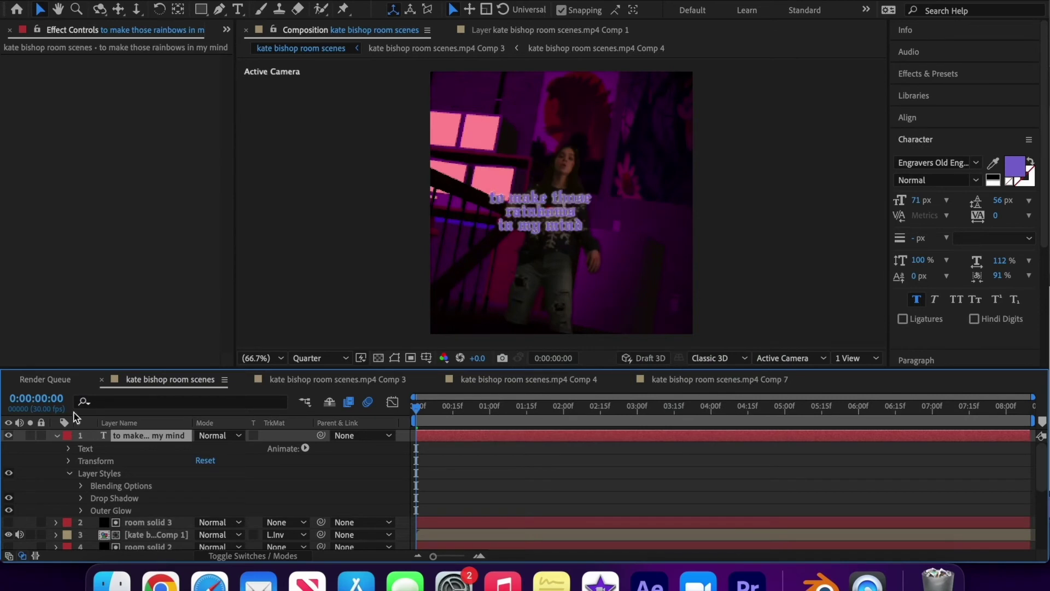
pyautogui.click(81, 510)
pyautogui.click(204, 498)
pyautogui.moveTo(875, 457); pyautogui.dragTo(874, 369)
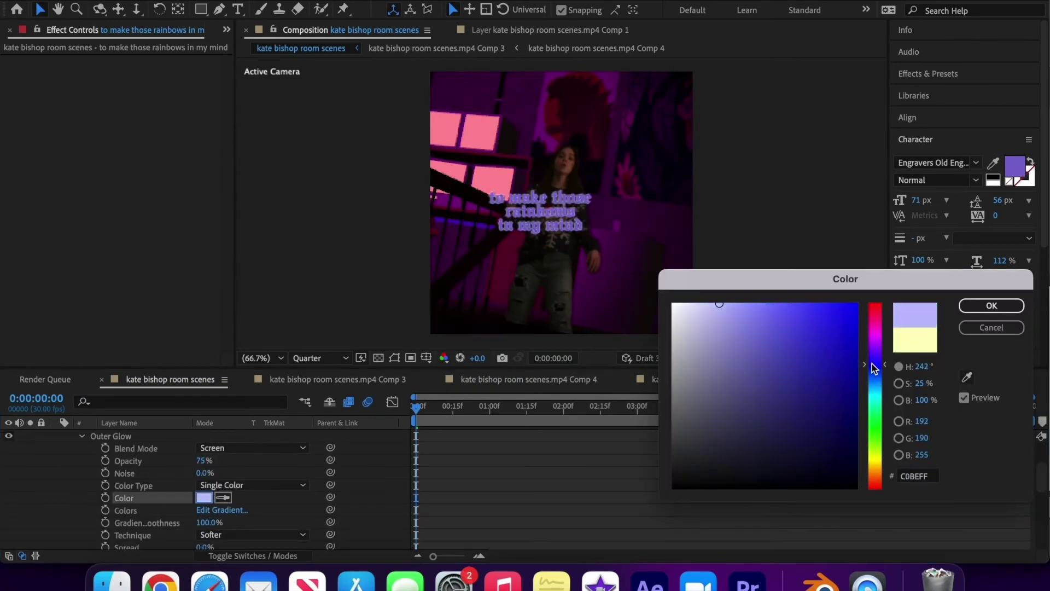
pyautogui.moveTo(809, 350); pyautogui.dragTo(804, 338)
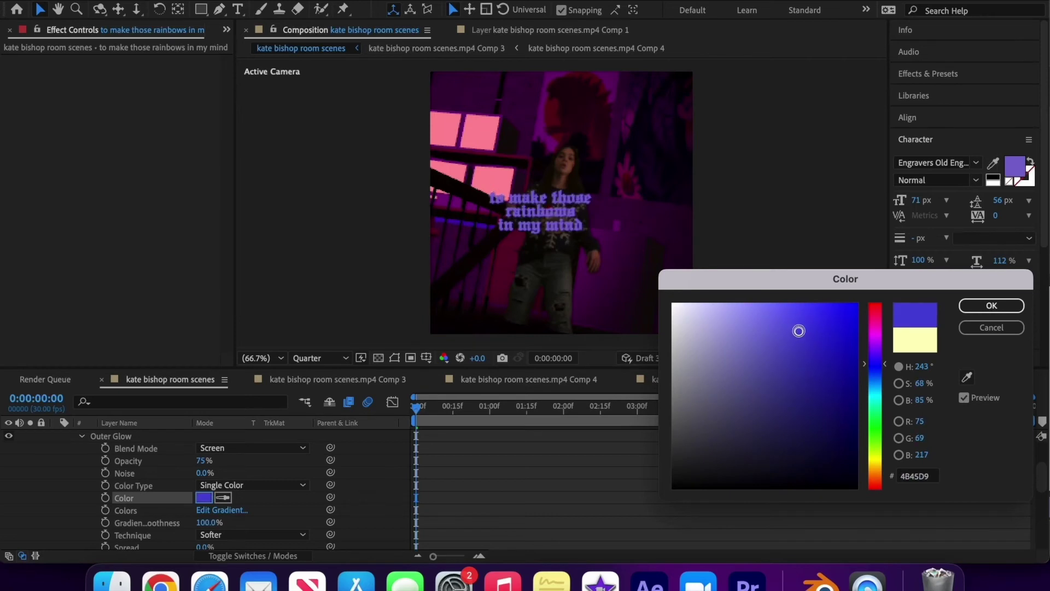
pyautogui.press('Return')
pyautogui.scroll(-3, 202, 528)
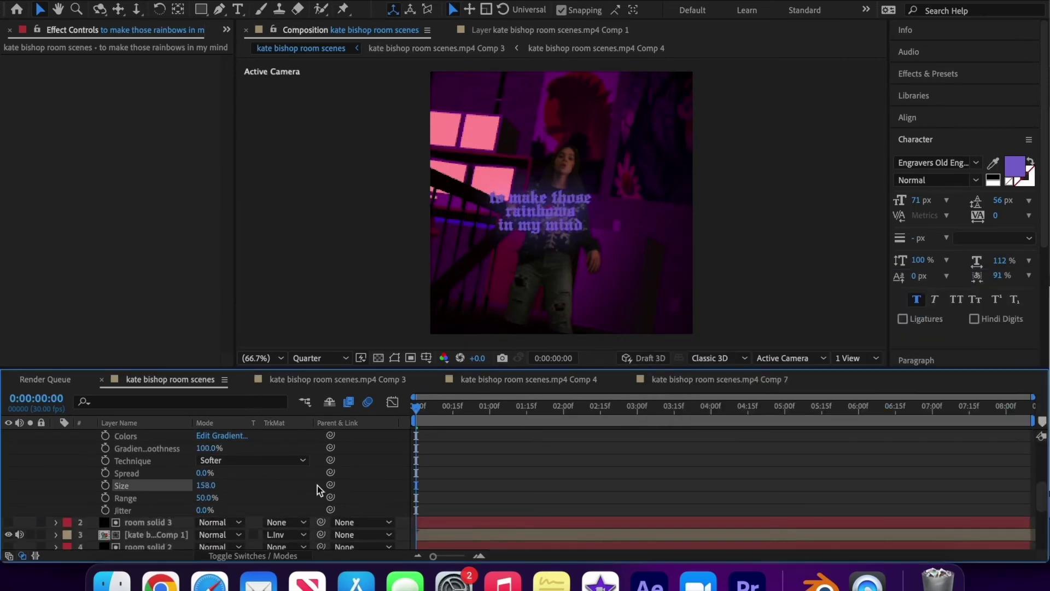
pyautogui.scroll(1, 357, 482)
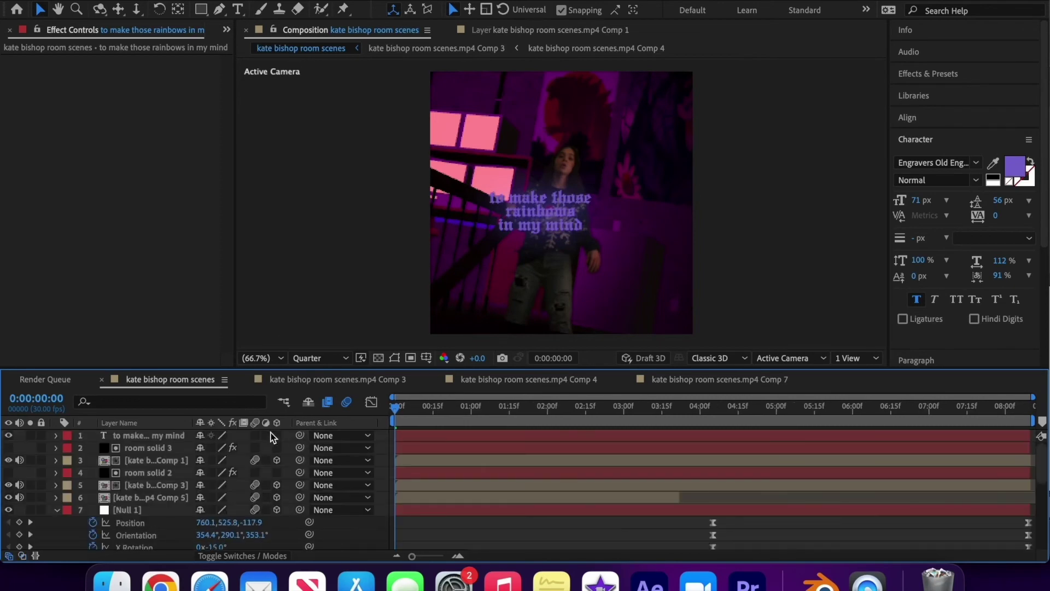
# Make the text layer 3D with motion blur and turn off Accepts Lights in its material options
pyautogui.click(277, 436)
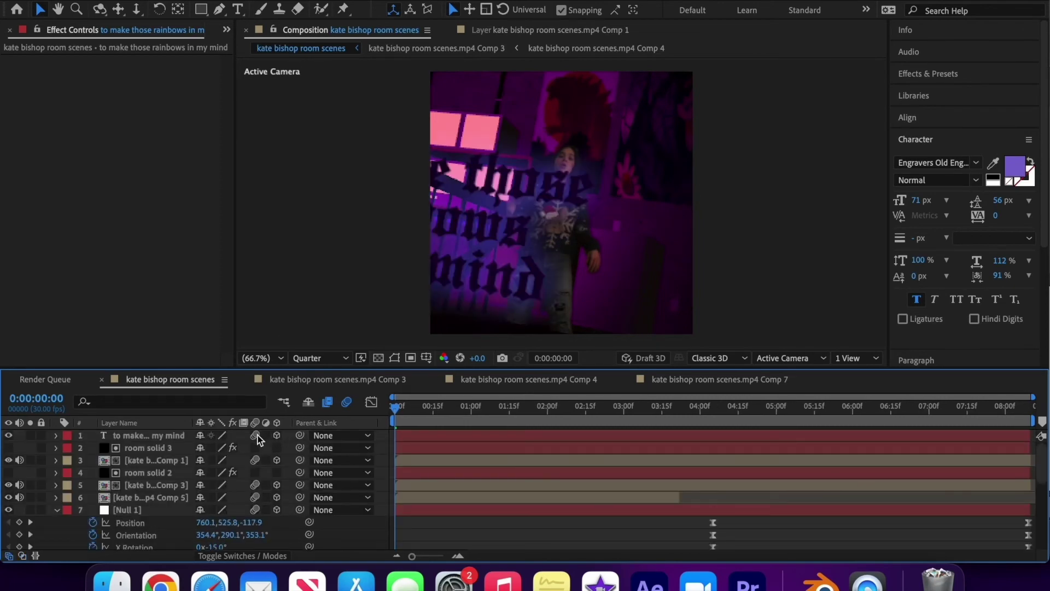
pyautogui.click(148, 435)
pyautogui.click(55, 436)
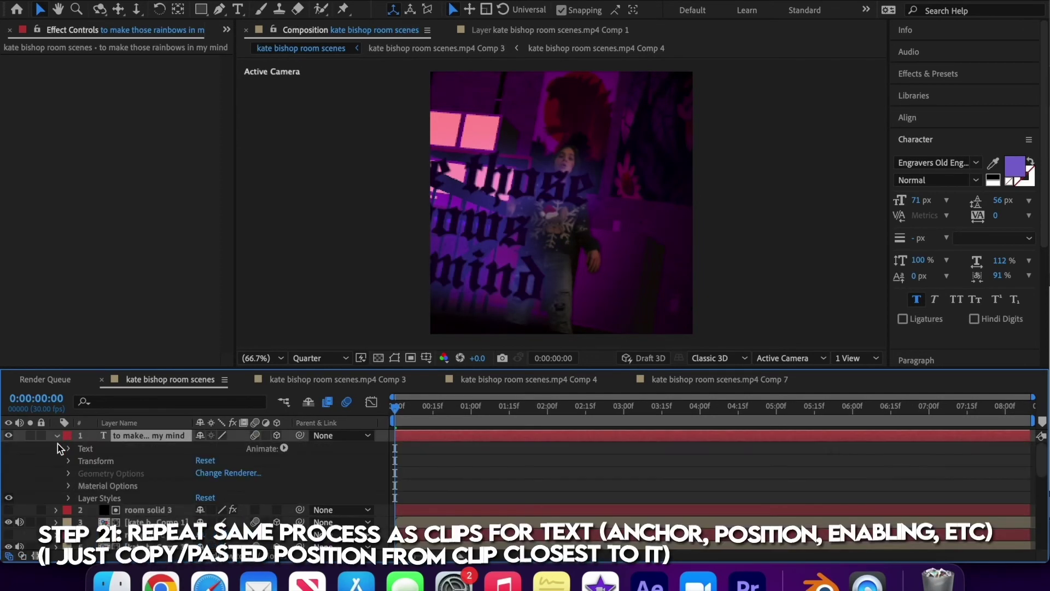
pyautogui.click(68, 486)
pyautogui.scroll(-2, 142, 461)
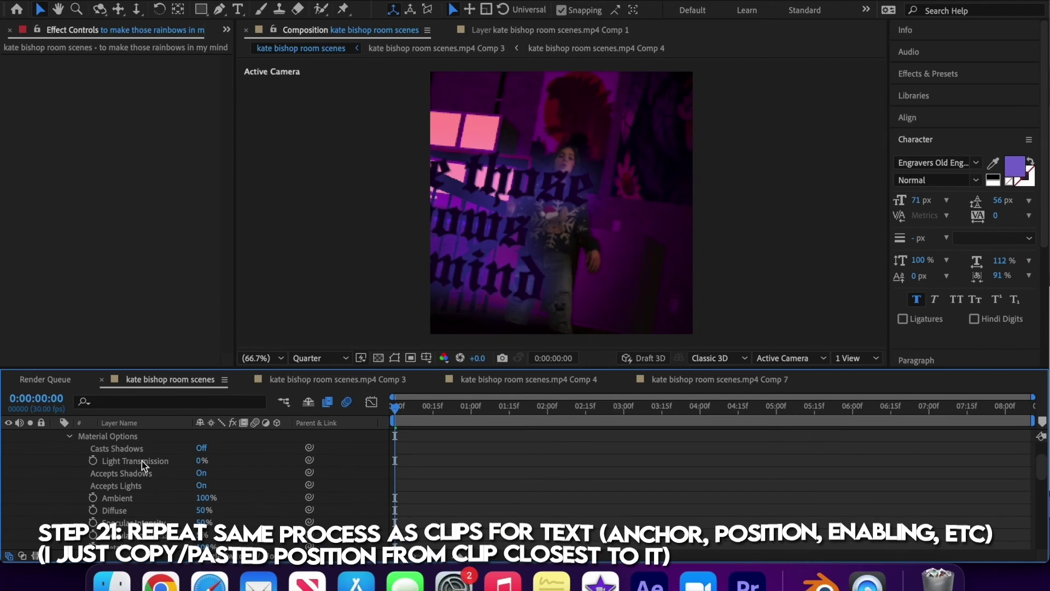
pyautogui.click(201, 472)
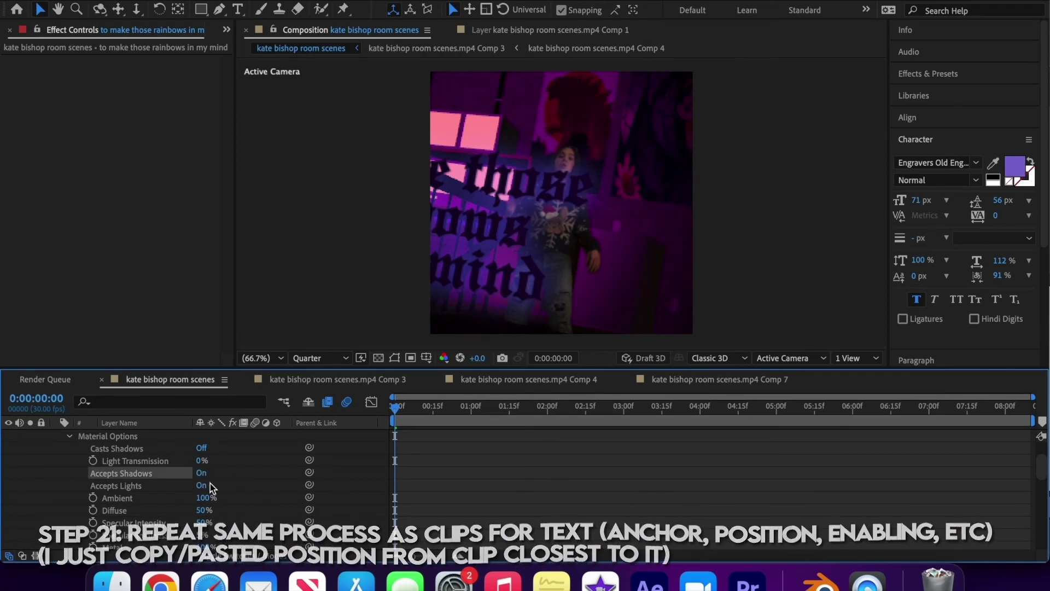
pyautogui.click(202, 486)
pyautogui.scroll(2, 204, 487)
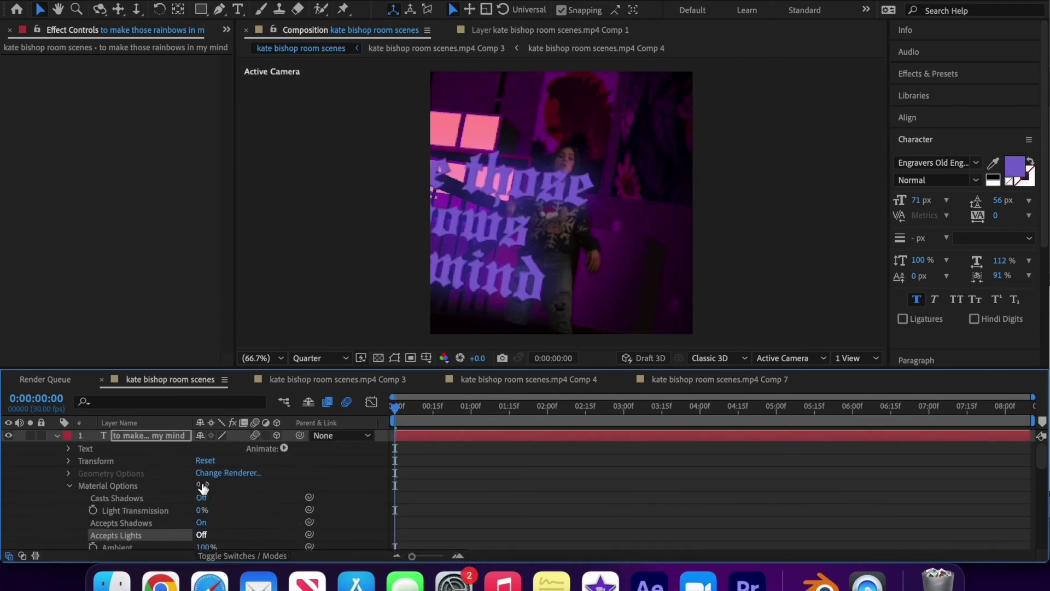
pyautogui.click(69, 487)
pyautogui.click(56, 436)
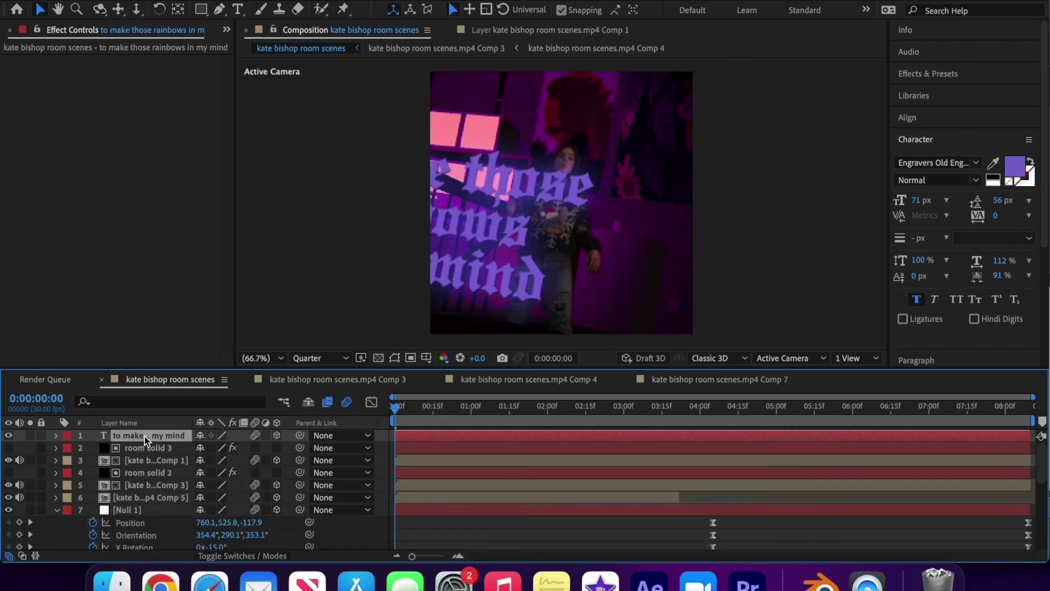
# Set the text layer's anchor point to -282, 0, 0
pyautogui.press('a')
pyautogui.moveTo(203, 448); pyautogui.dragTo(126, 466)
pyautogui.press('s')
pyautogui.moveTo(233, 453); pyautogui.dragTo(212, 449)
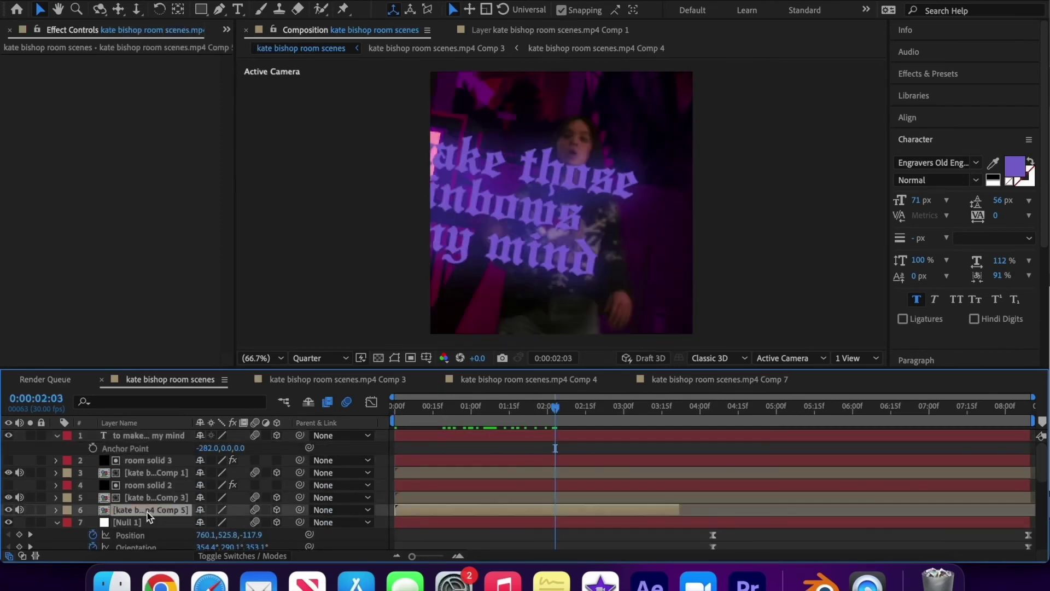
# Copy the Comp 5 clip's position of 712.2, 686.2, -196.5 onto the text layer and adjust the text's anchor point
pyautogui.scroll(-5, 147, 514)
pyautogui.scroll(5, 146, 517)
pyautogui.click(127, 510)
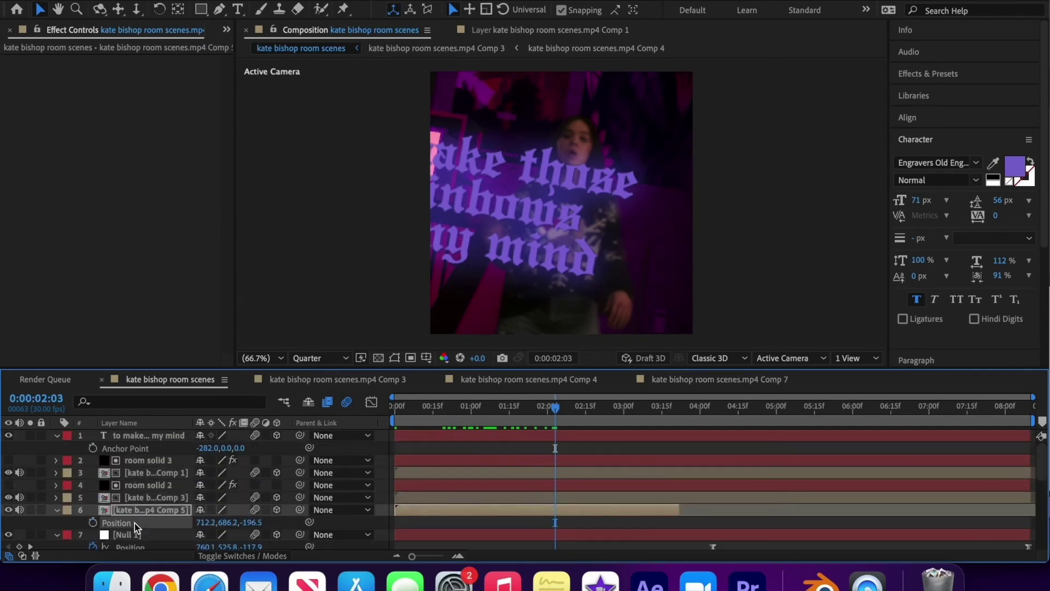
pyautogui.click(144, 438)
pyautogui.press('p')
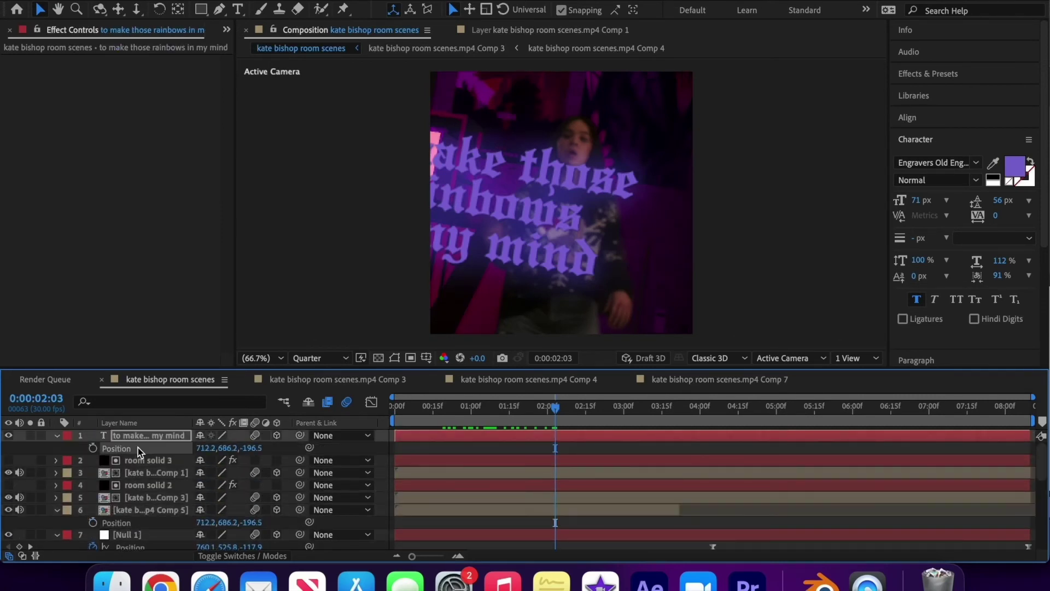
pyautogui.press('a')
pyautogui.moveTo(360, 453); pyautogui.dragTo(419, 455)
pyautogui.click(790, 358)
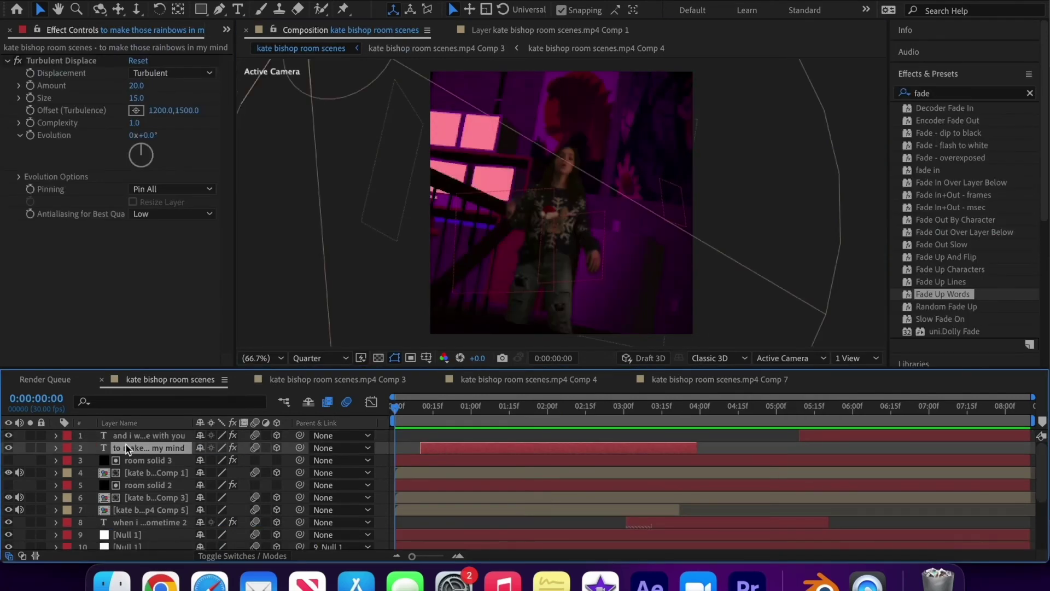
# Review the Turbulent Displace settings on the "when i think of you" and "and i wanna spend some time with you" text layers
pyautogui.click(128, 523)
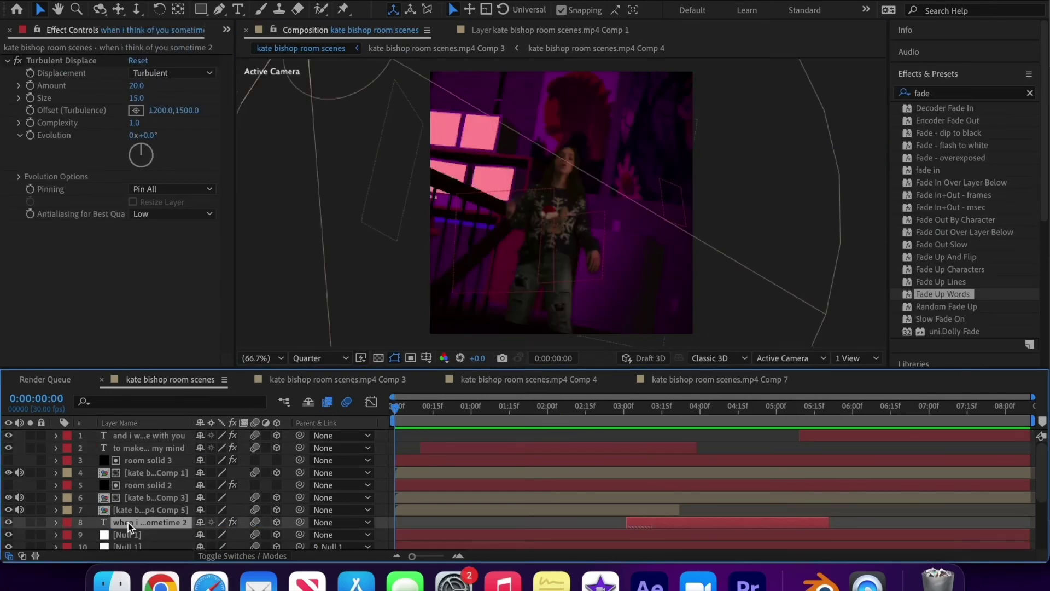
pyautogui.click(132, 436)
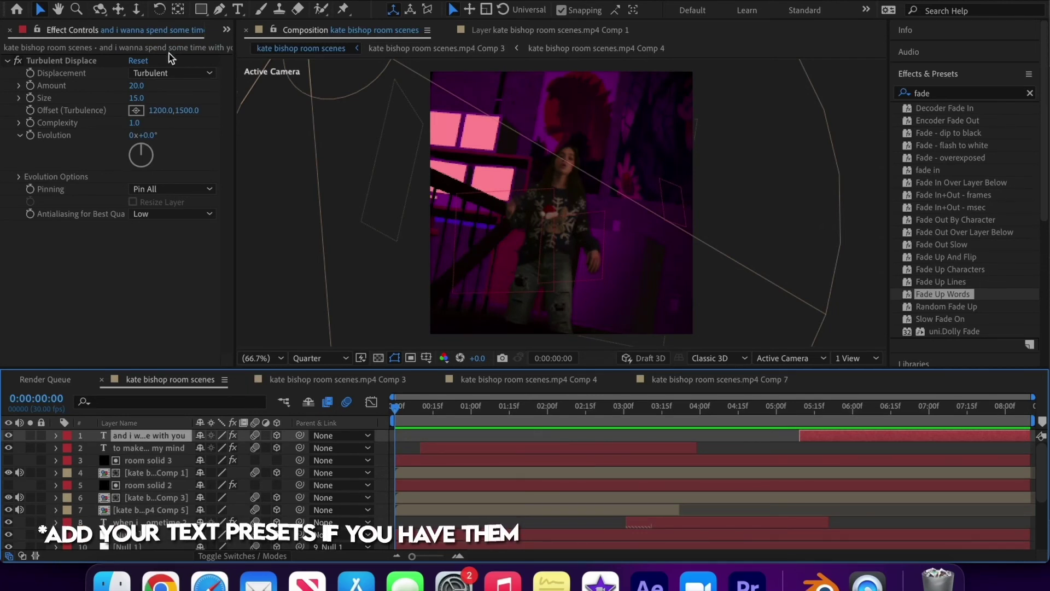
# Find the "wave warp settings" preset and apply it to all three lyric text layers
pyautogui.click(494, 447)
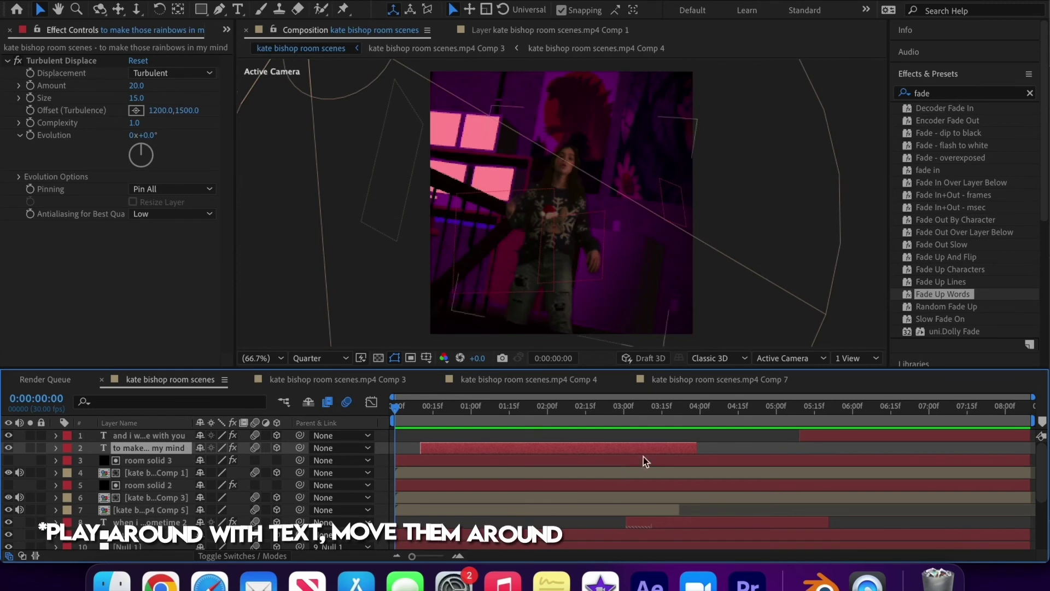
pyautogui.press('space')
pyautogui.doubleClick(949, 96)
pyautogui.write('wave')
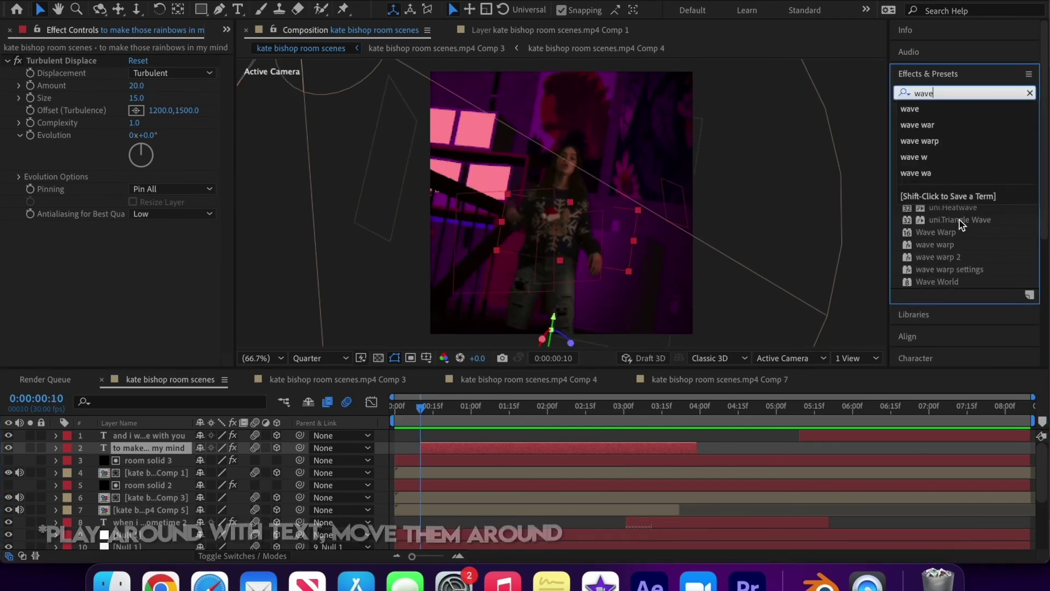
pyautogui.doubleClick(944, 268)
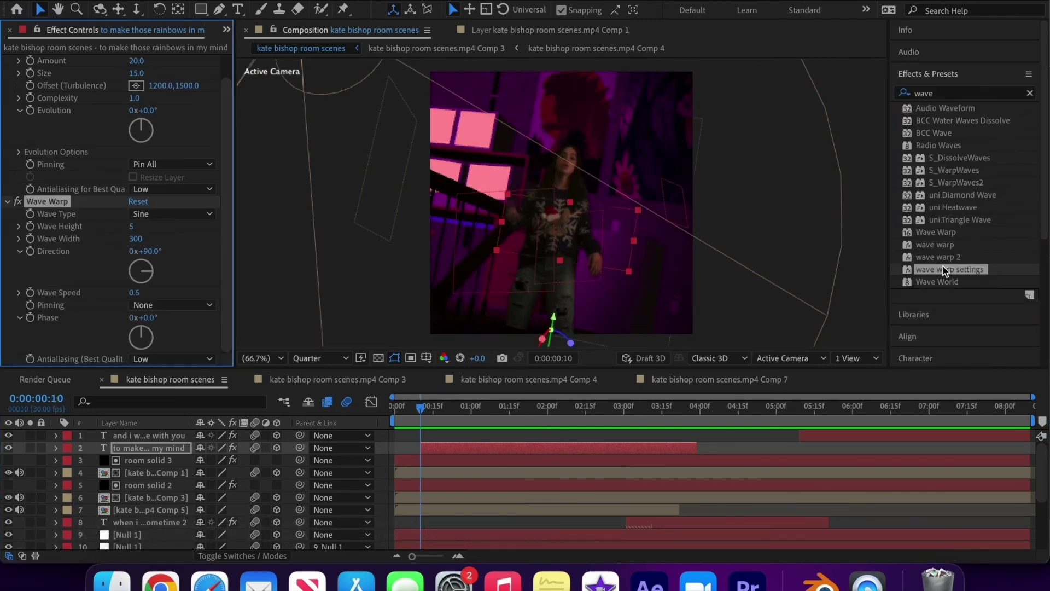
pyautogui.click(796, 526)
pyautogui.click(837, 436)
# Play back the room composition from the start to check the warped text
pyautogui.press('Home')
pyautogui.press('space')
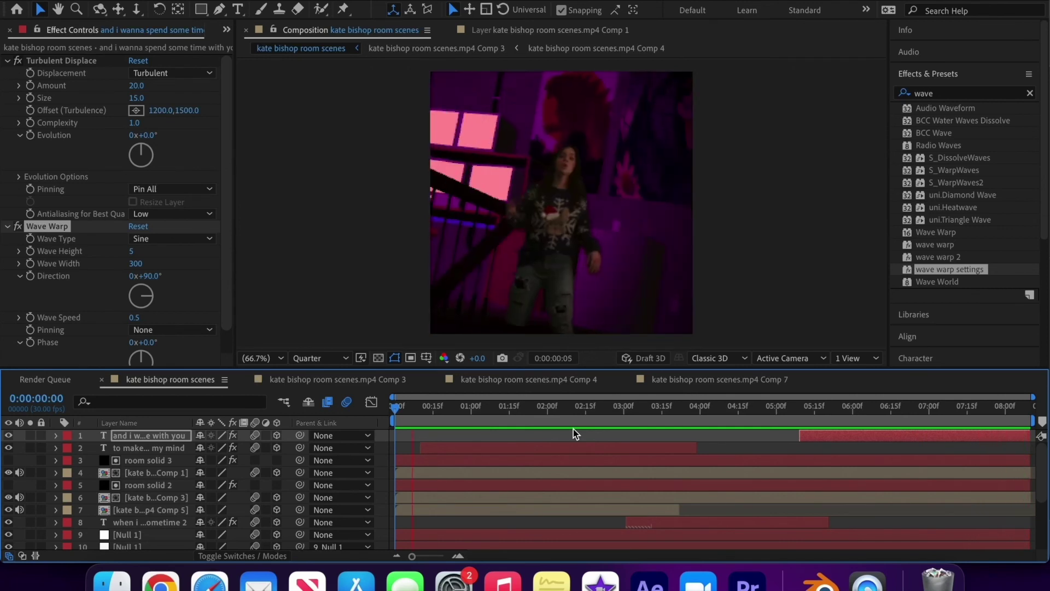
pyautogui.press('space')
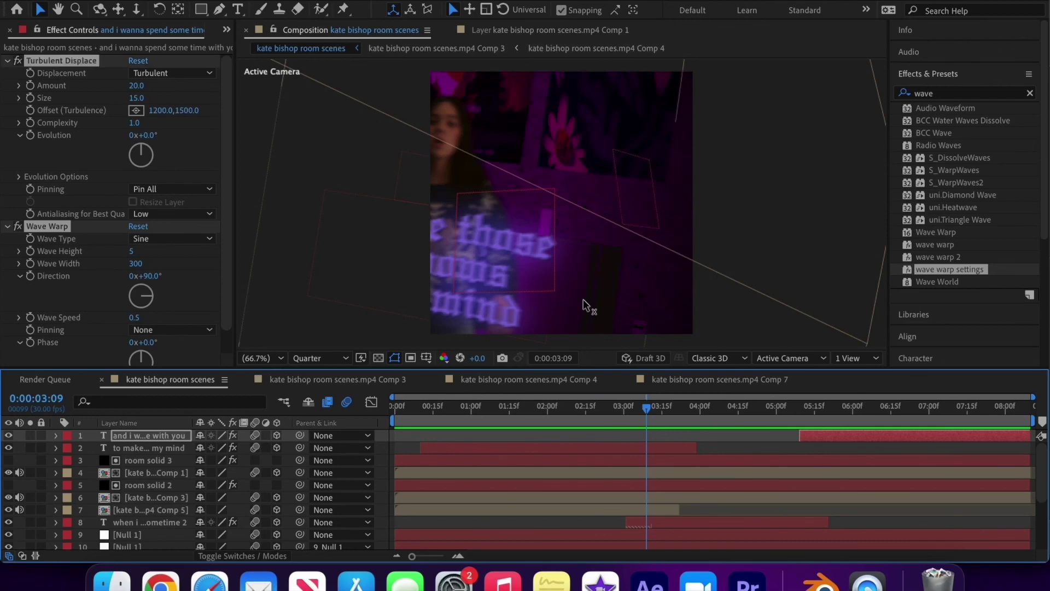
# Select all layers of the room composition and pre-compose them into a single layer
pyautogui.press('super+a')
pyautogui.rightClick(602, 452)
pyautogui.click(615, 475)
pyautogui.press('Return')
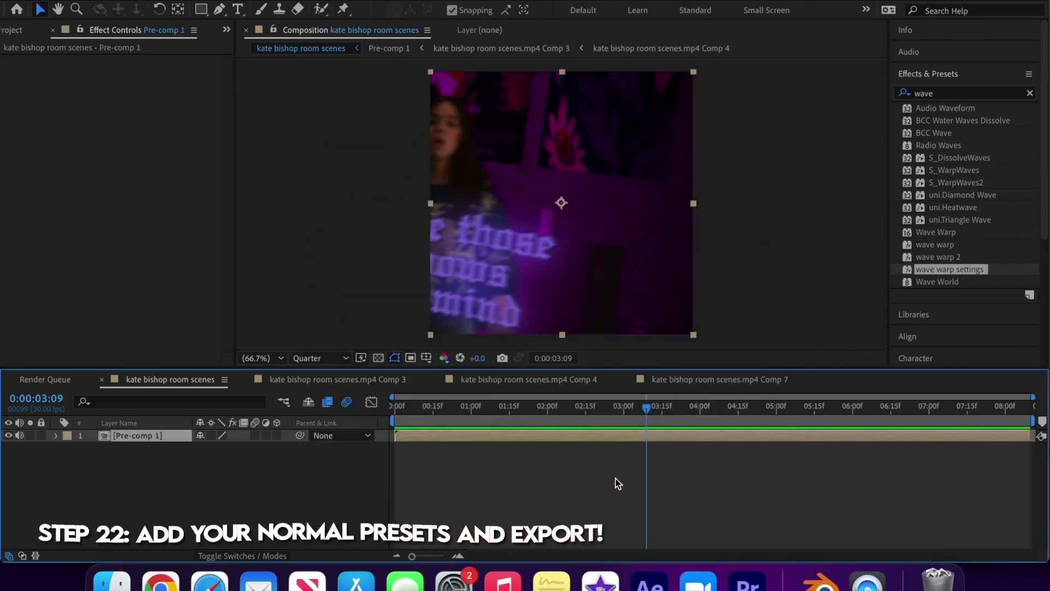
# Apply the "soft shake settings fr" preset to the pre-composed layer at 0:00:00:00 and save the project
pyautogui.moveTo(598, 420); pyautogui.dragTo(359, 415)
pyautogui.click(943, 95)
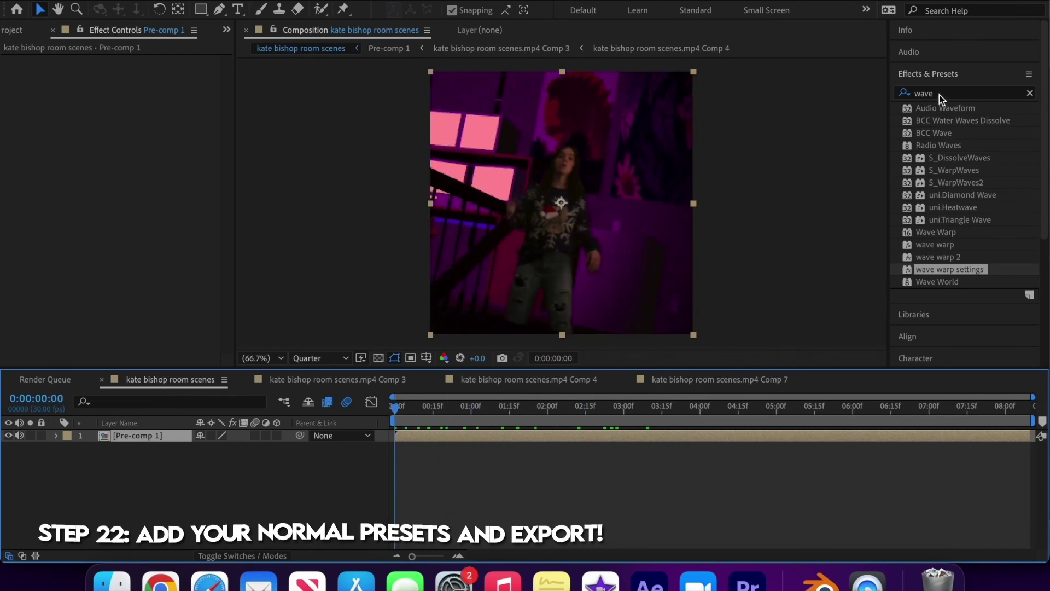
pyautogui.write('soft')
pyautogui.doubleClick(952, 133)
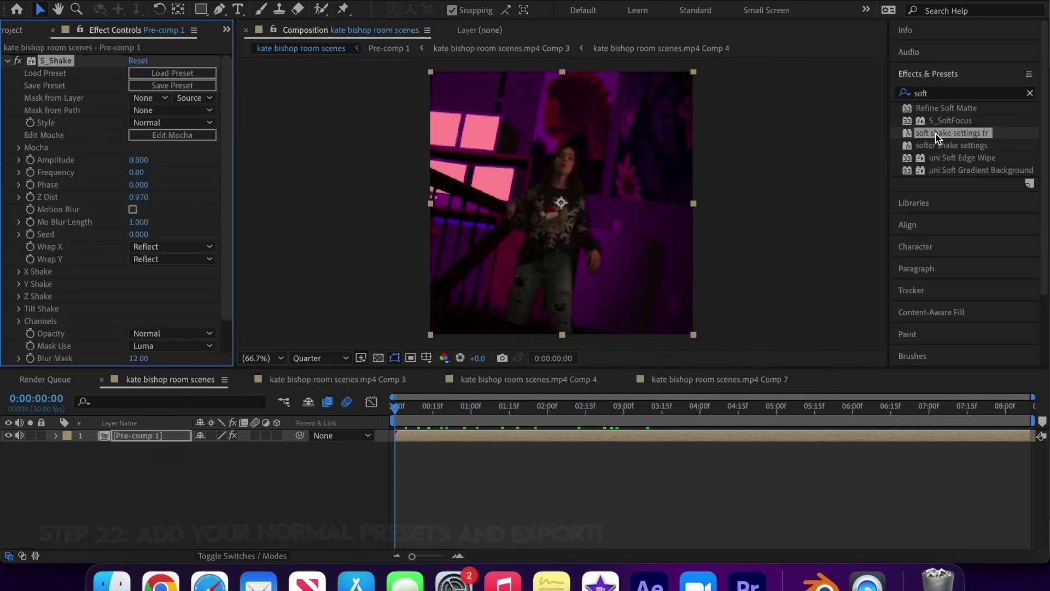
pyautogui.moveTo(215, 452); pyautogui.dragTo(217, 453)
pyautogui.press('super+s')
# Deselect the layers, scrub through the finished composition and play it back from the start
pyautogui.moveTo(395, 415); pyautogui.dragTo(875, 404)
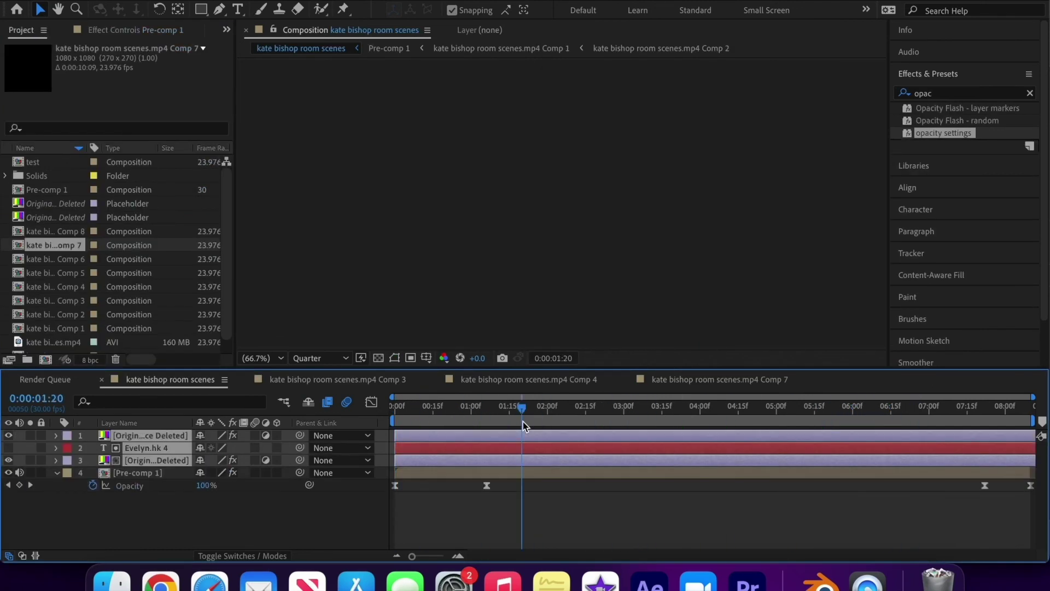
pyautogui.click(559, 504)
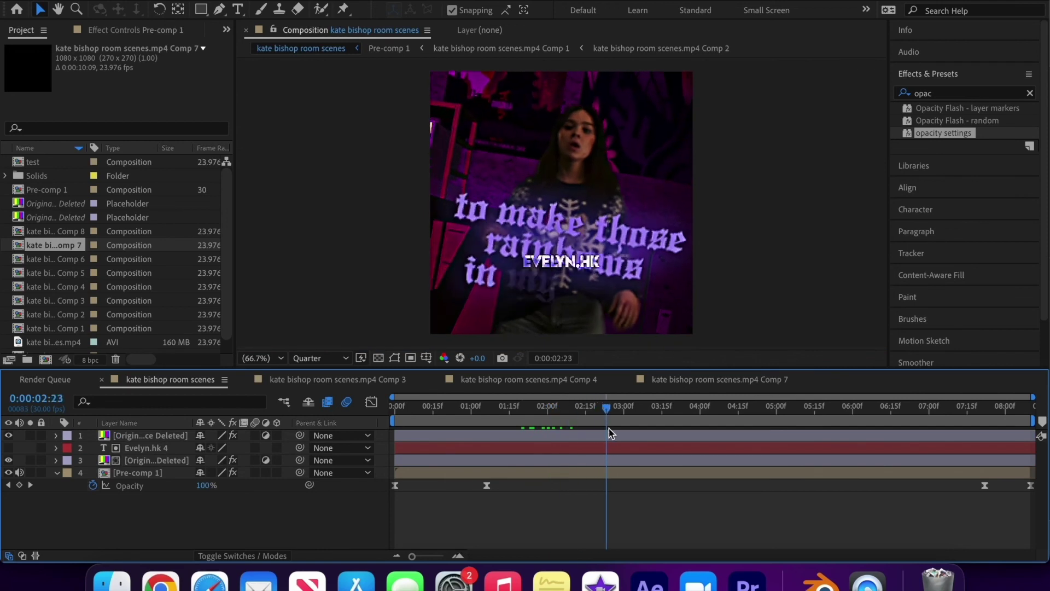
pyautogui.moveTo(788, 410); pyautogui.dragTo(1028, 408)
pyautogui.press('Home')
pyautogui.press('space')
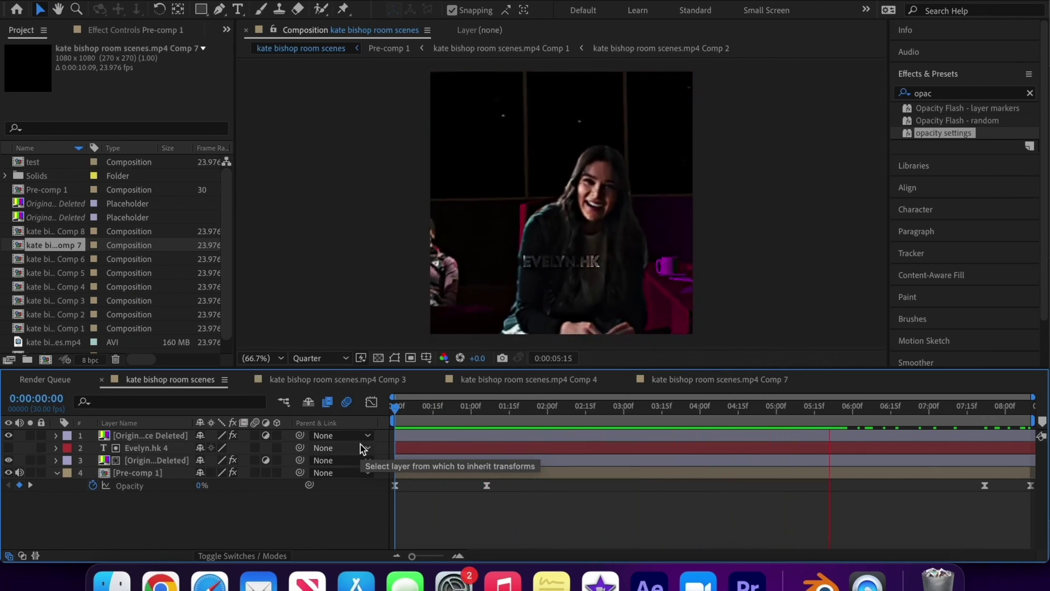
pyautogui.press('space')
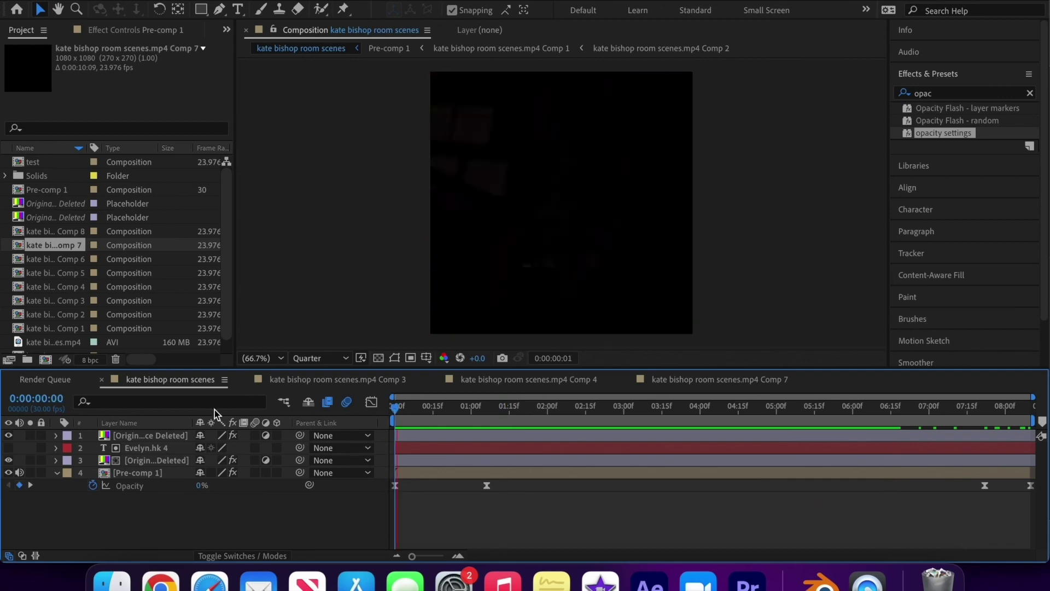